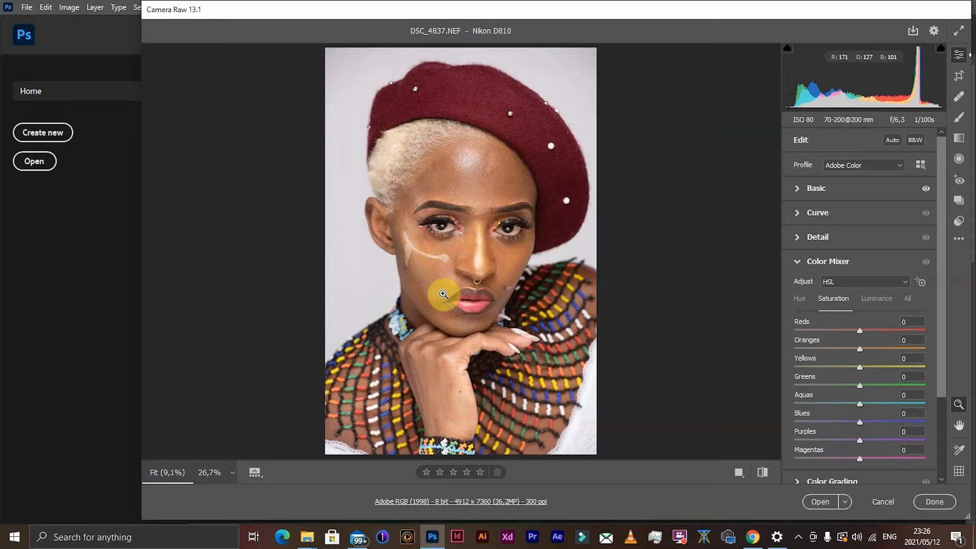
# - Open the raw portrait DSC_4837.NEF as an image document and unlock its Background layer
pyautogui.click(817, 501)
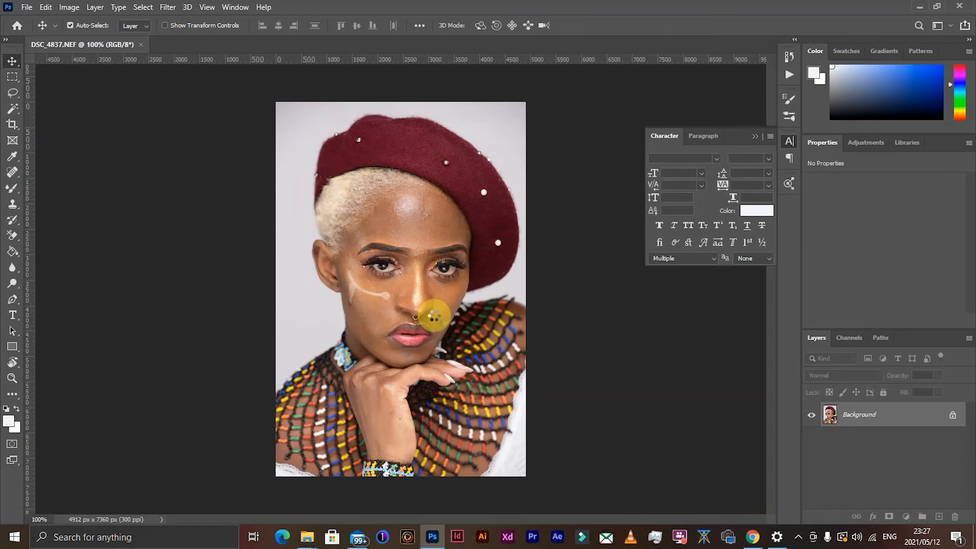
pyautogui.click(951, 416)
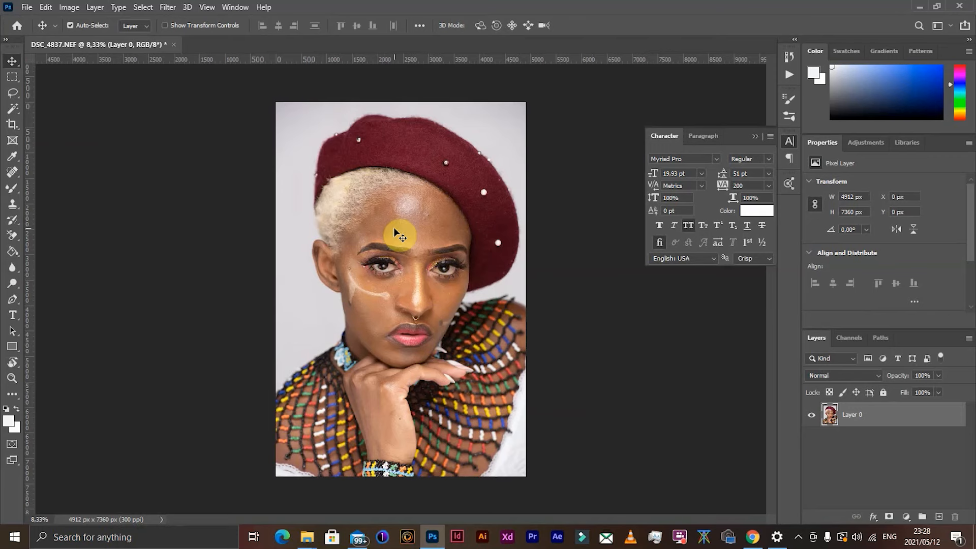
# - Remove the small dark blemishes on the forehead with the Spot Healing Brush in Content-Aware mode at size 67
pyautogui.scroll(5, 395, 230)
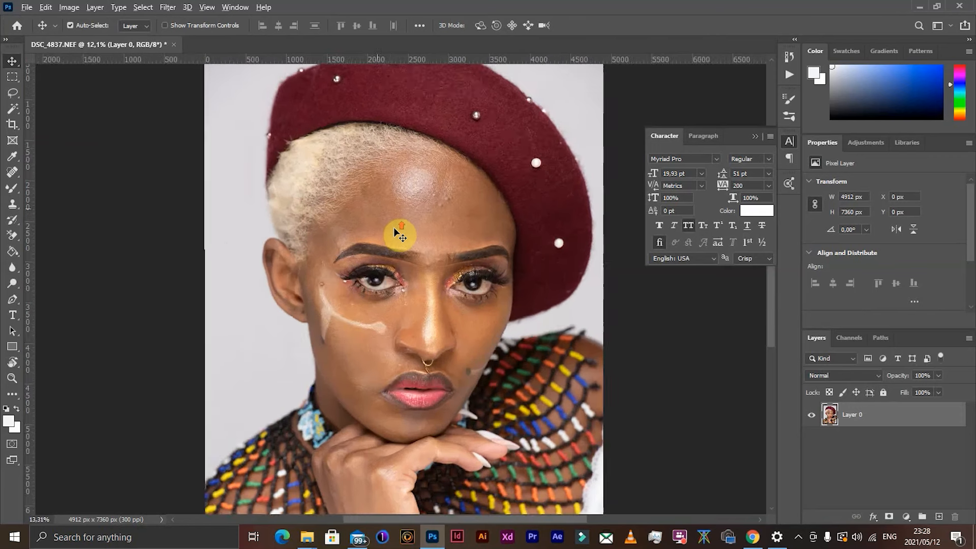
pyautogui.scroll(1, 437, 209)
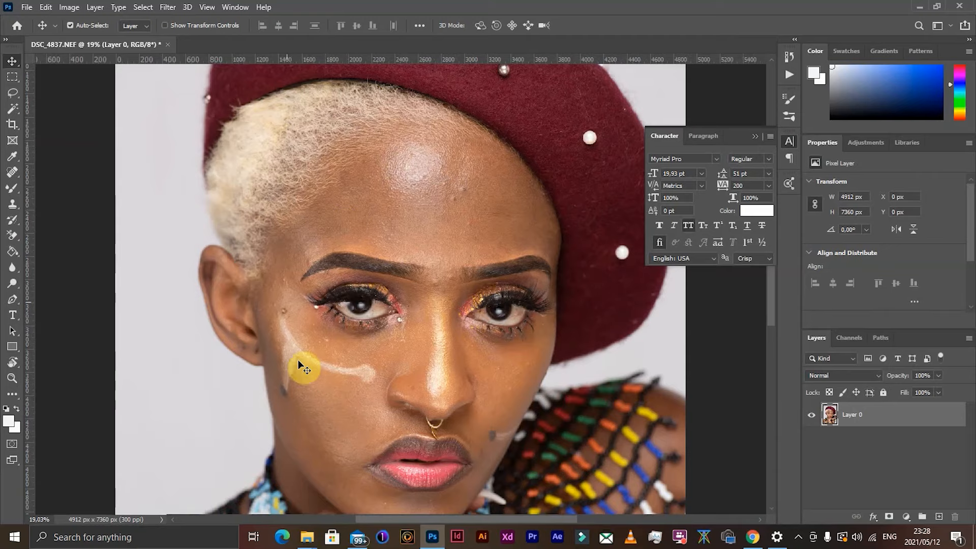
pyautogui.scroll(2, 370, 319)
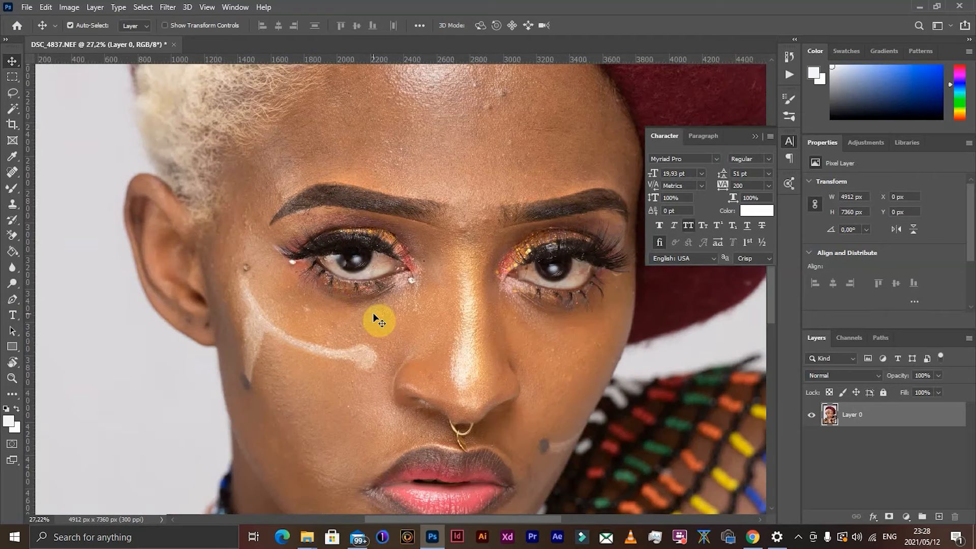
pyautogui.scroll(-1, 348, 270)
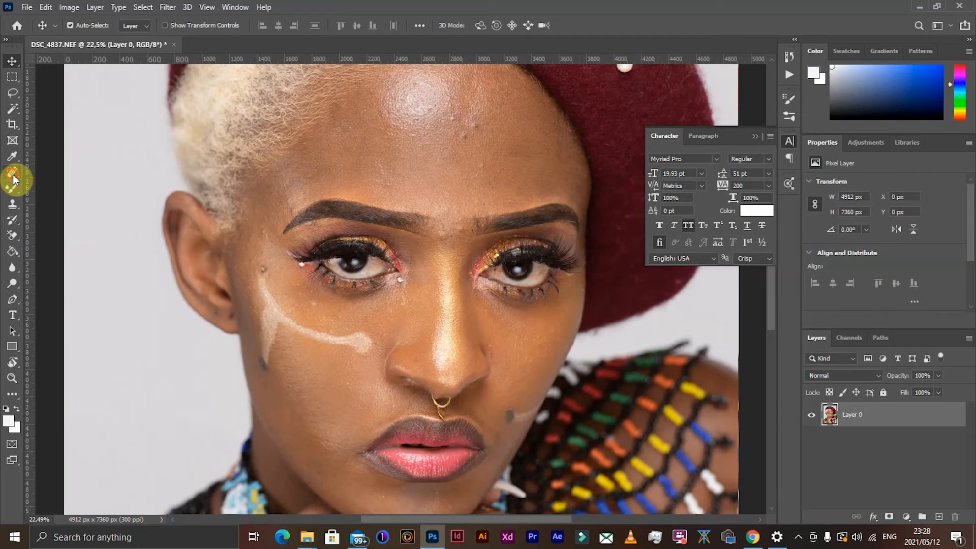
pyautogui.click(13, 176)
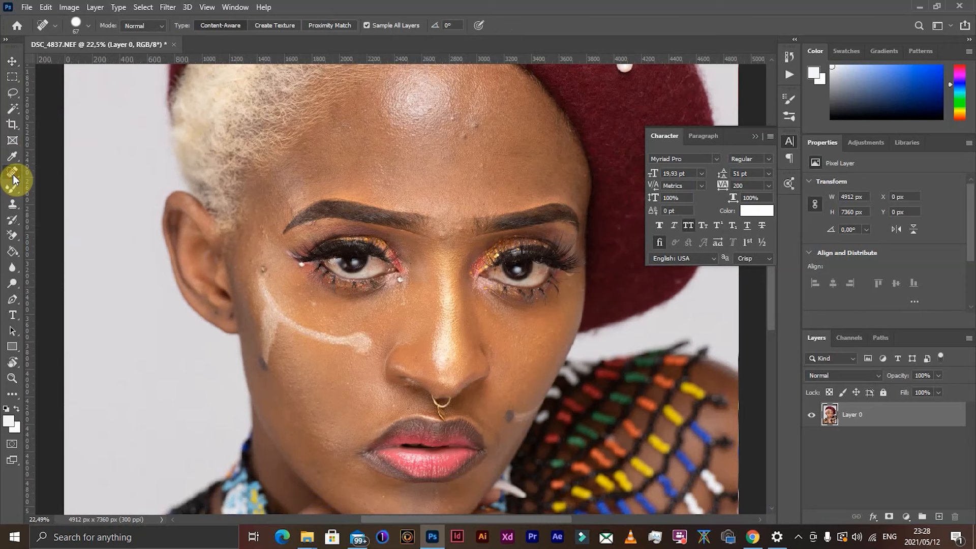
pyautogui.rightClick(12, 175)
pyautogui.click(55, 185)
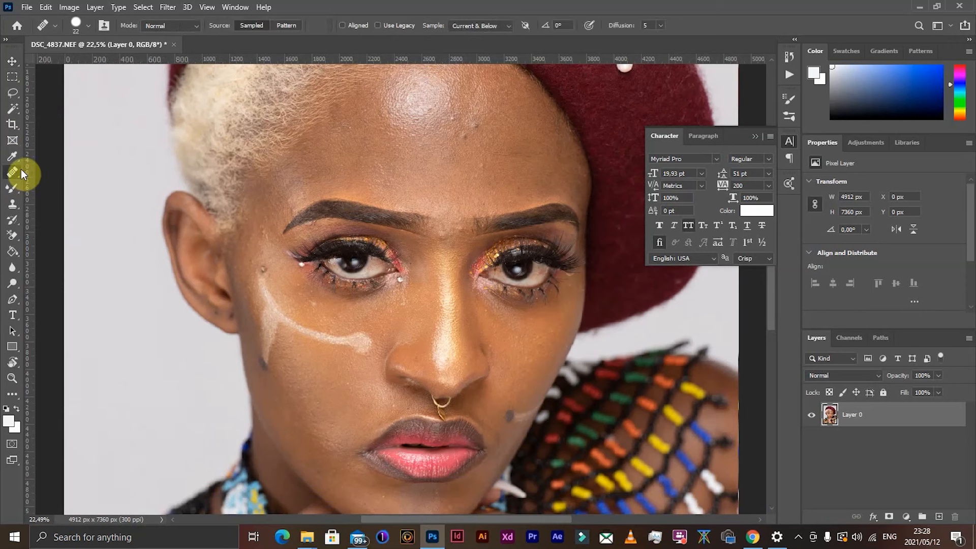
pyautogui.rightClick(20, 169)
pyautogui.click(42, 174)
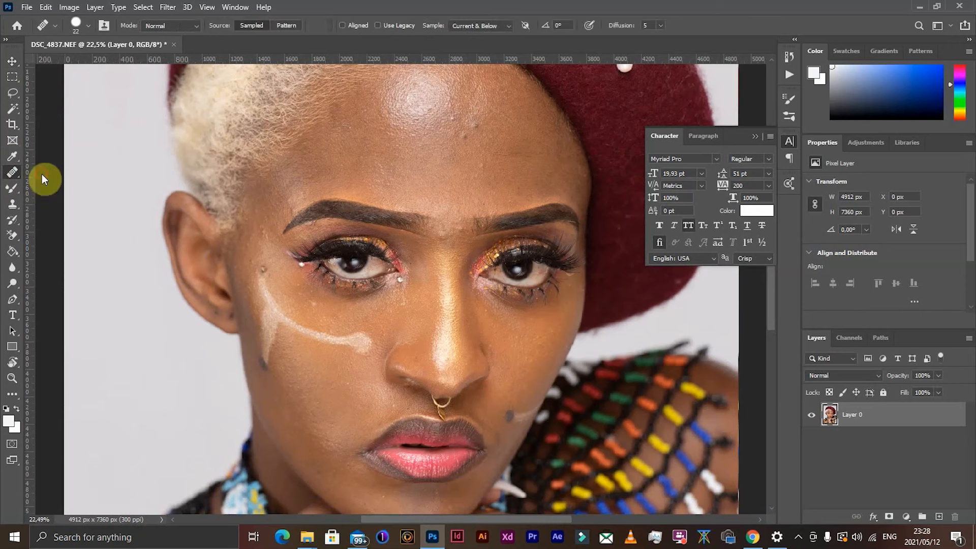
pyautogui.click(452, 119)
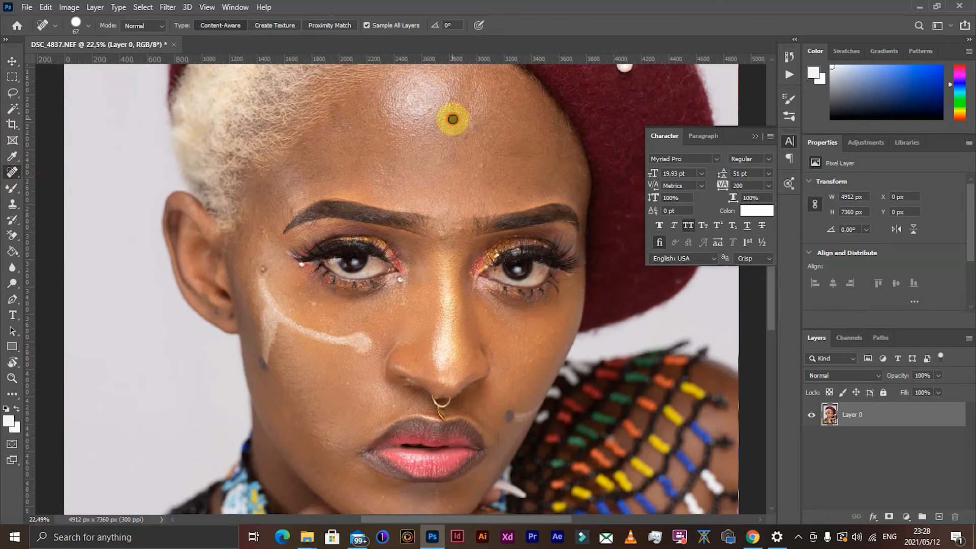
pyautogui.click(466, 120)
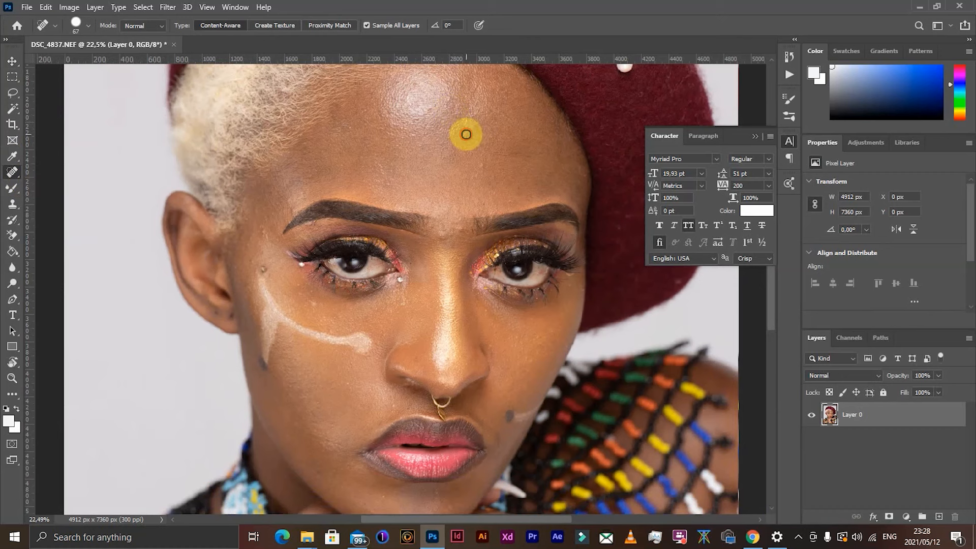
pyautogui.click(468, 125)
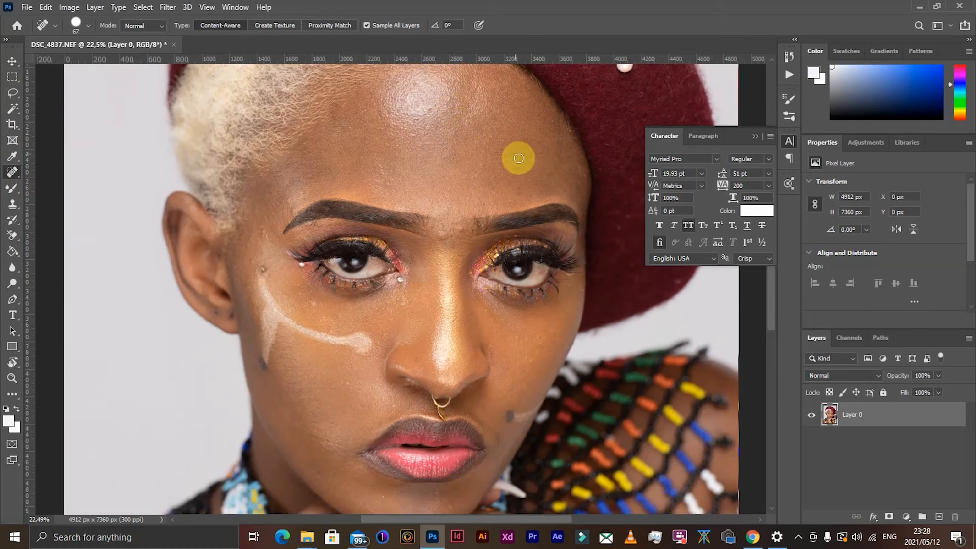
pyautogui.click(517, 191)
# - Heal the white bead and marks beside the inner corner of the eye and the spot between the eyebrows
pyautogui.click(398, 279)
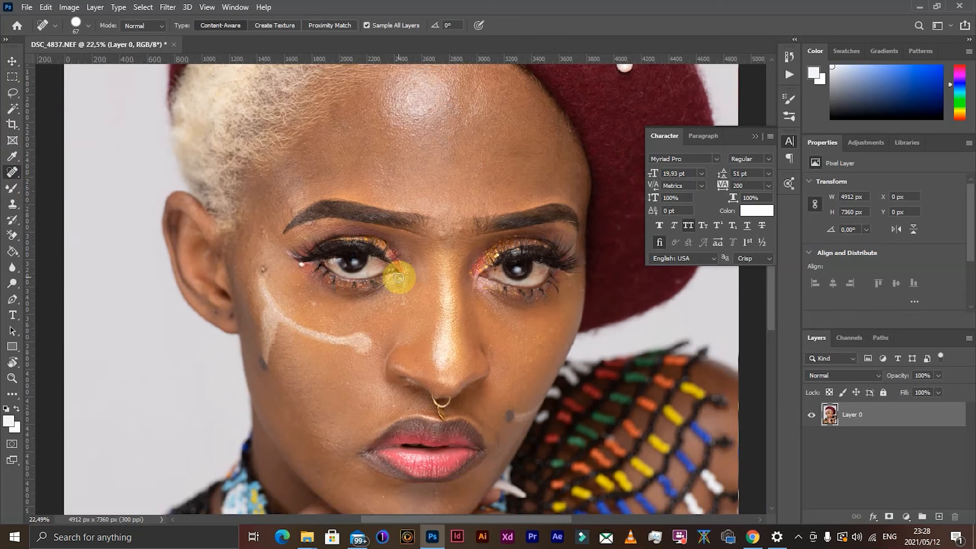
pyautogui.click(412, 265)
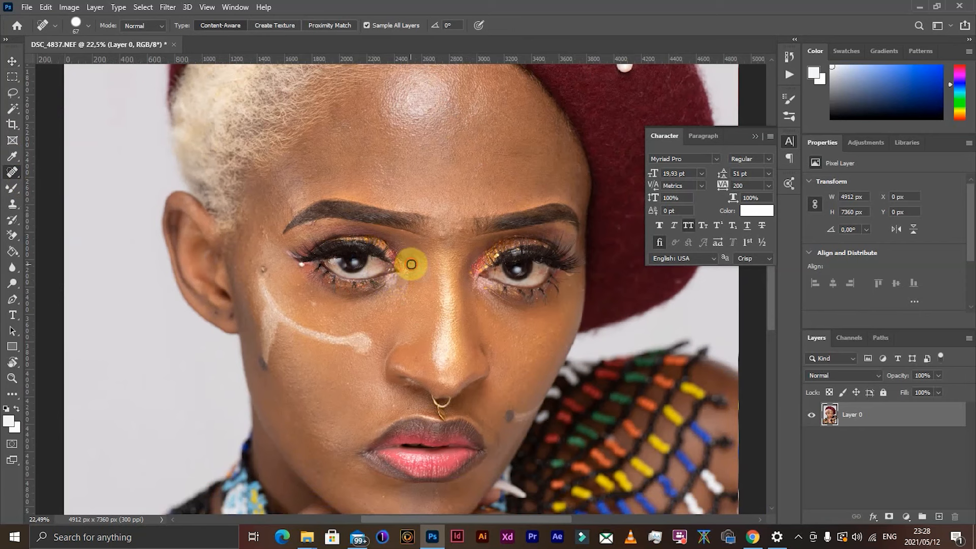
pyautogui.moveTo(442, 227)
pyautogui.mouseDown()
pyautogui.moveTo(443, 235)
pyautogui.moveTo(460, 229)
pyautogui.moveTo(442, 224)
pyautogui.mouseUp()
# - Enlarge the healing brush to 112 and remove the mole and marks on the temple and the blemishes on the far cheek
pyautogui.scroll(-2, 375, 301)
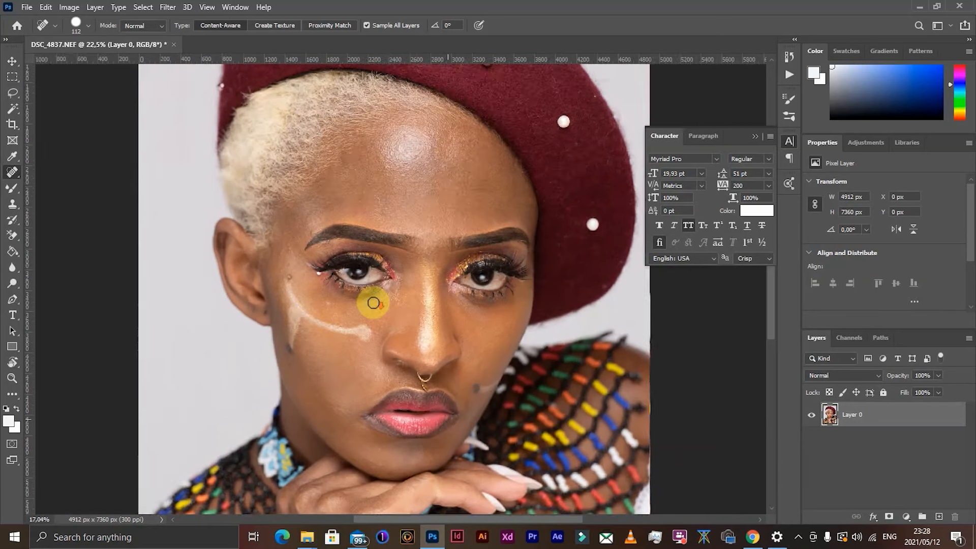
pyautogui.scroll(2, 326, 308)
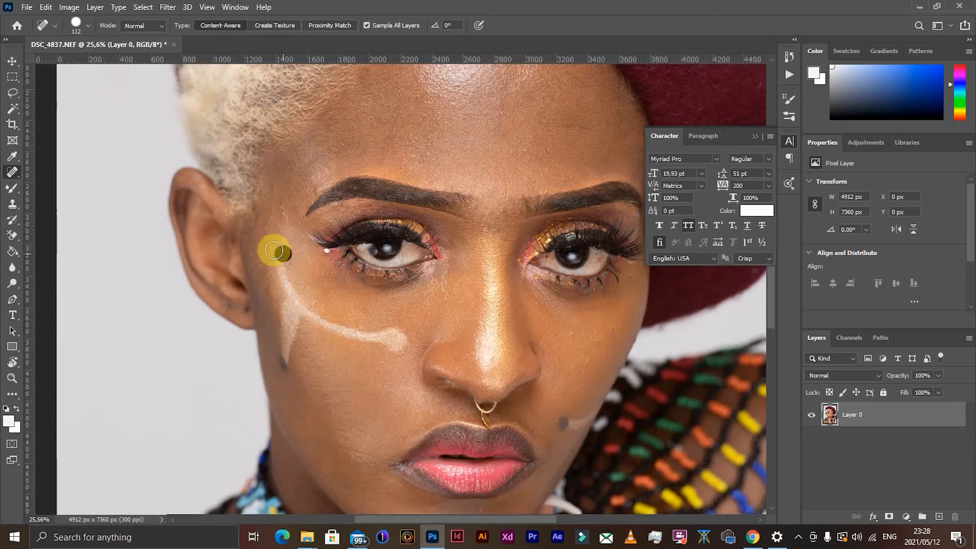
pyautogui.click(279, 193)
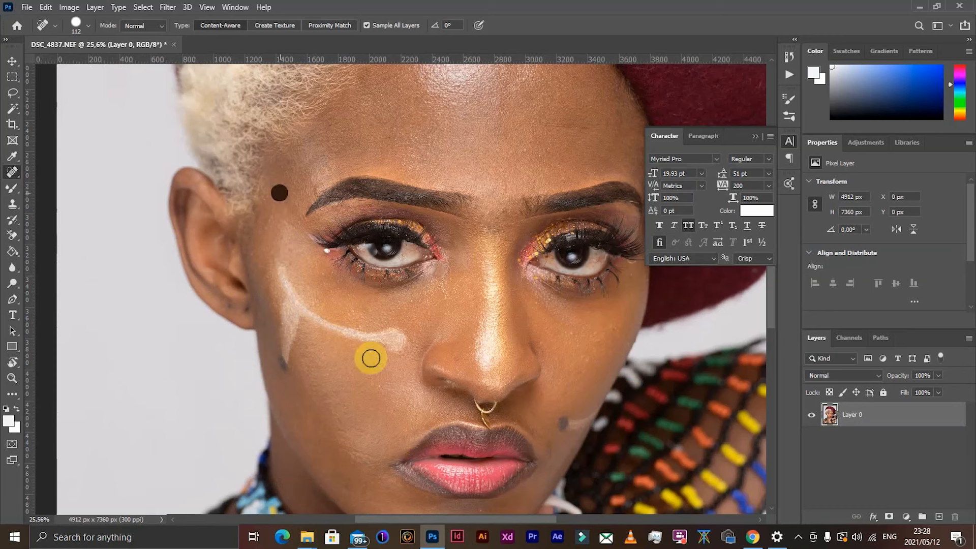
pyautogui.click(562, 362)
pyautogui.click(569, 333)
pyautogui.click(586, 358)
pyautogui.click(588, 336)
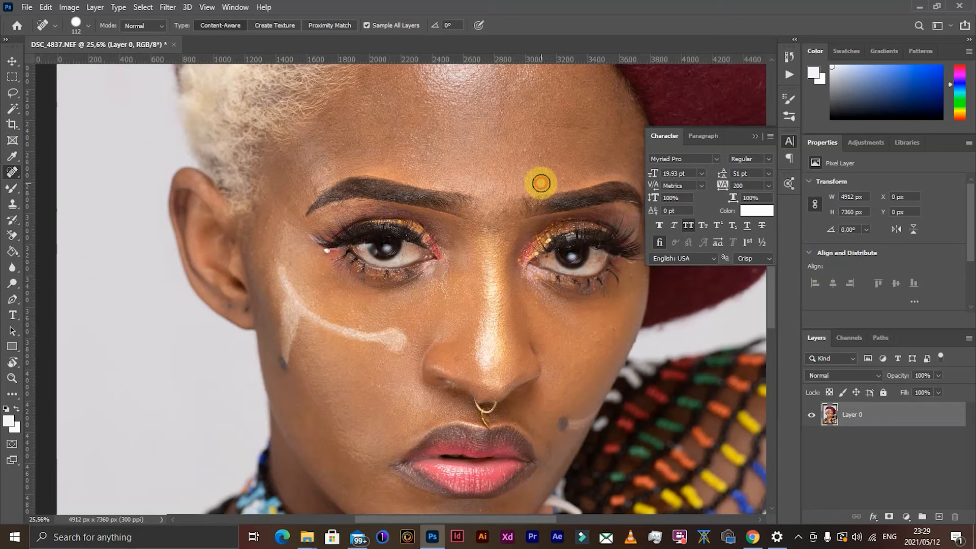
# - Heal the uneven patches and spots across the forehead above both eyebrows
pyautogui.scroll(-3, 573, 144)
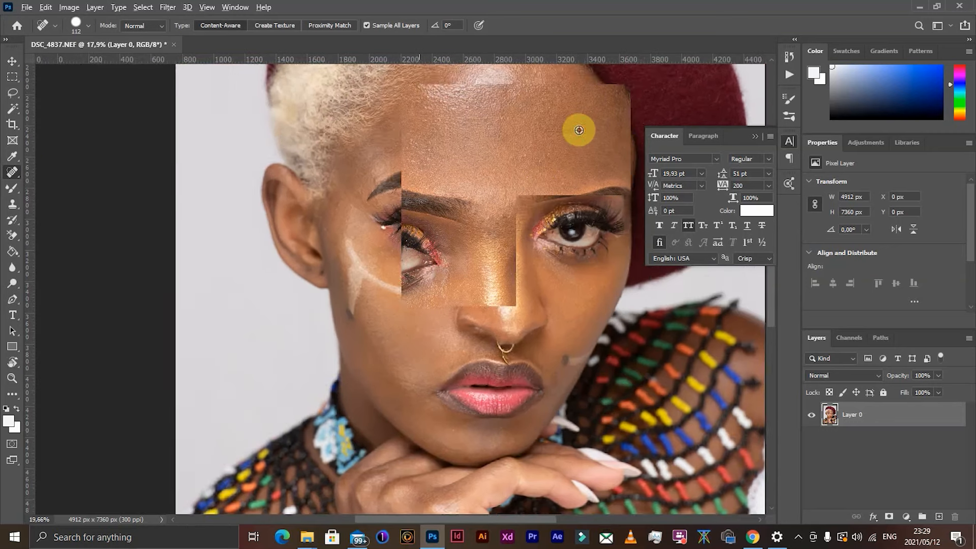
pyautogui.scroll(3, 579, 130)
pyautogui.moveTo(582, 130); pyautogui.dragTo(525, 131)
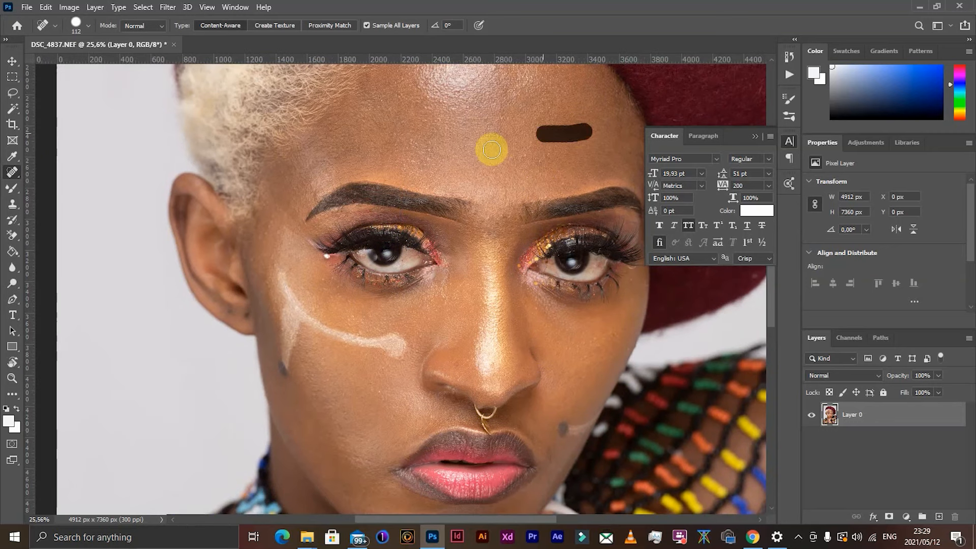
pyautogui.click(596, 119)
pyautogui.click(517, 159)
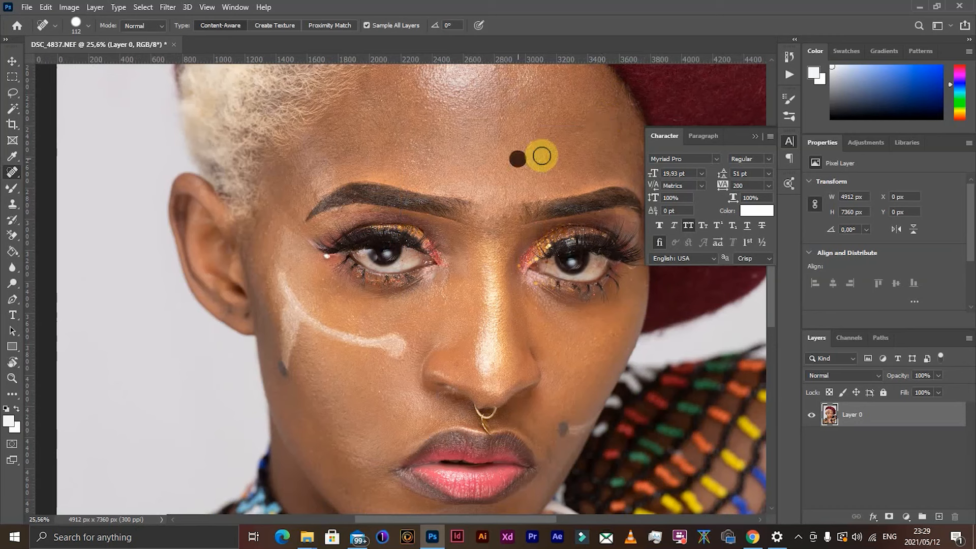
pyautogui.click(537, 159)
pyautogui.click(556, 178)
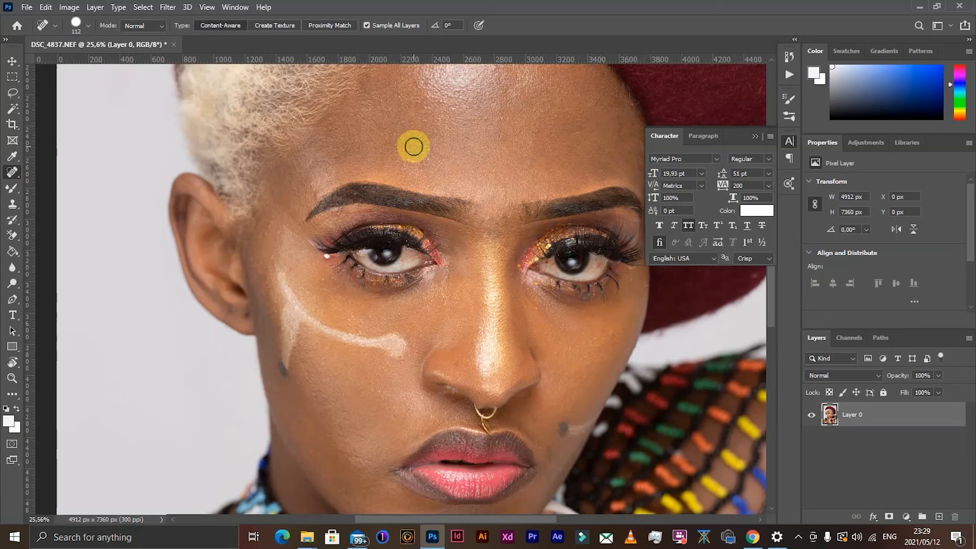
pyautogui.click(425, 157)
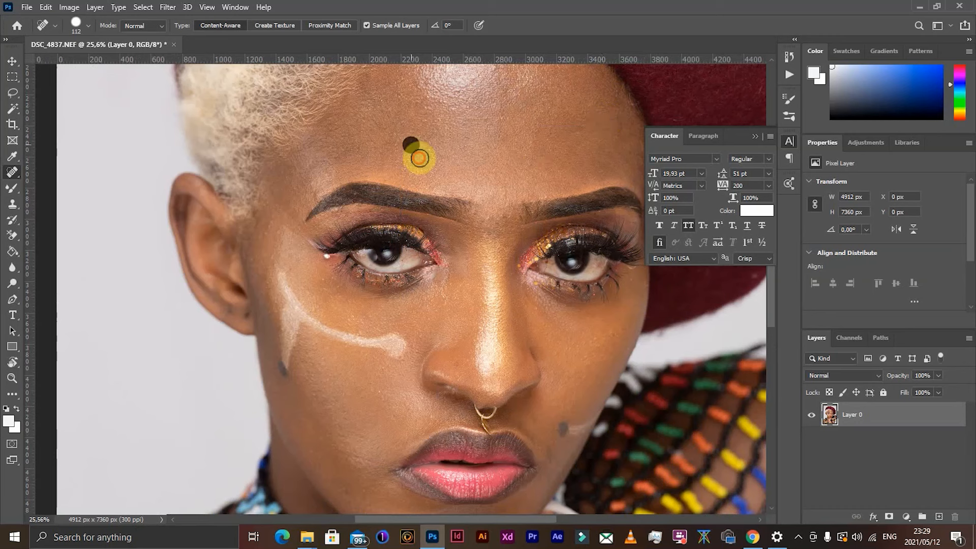
pyautogui.click(369, 126)
# - Heal the blemishes on the near cheek, beside the mouth and beside the nose, reducing the healing brush to size 78
pyautogui.scroll(-2, 401, 115)
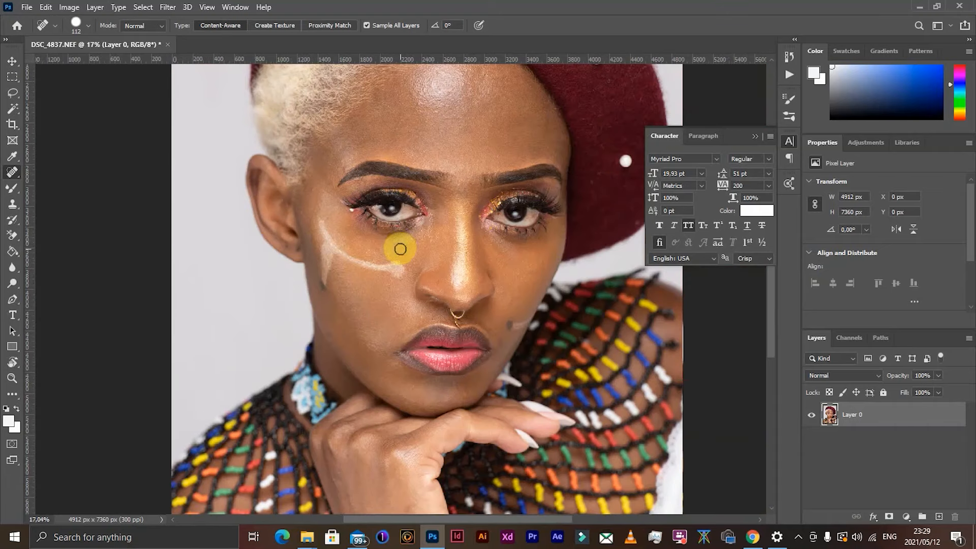
pyautogui.scroll(2, 370, 342)
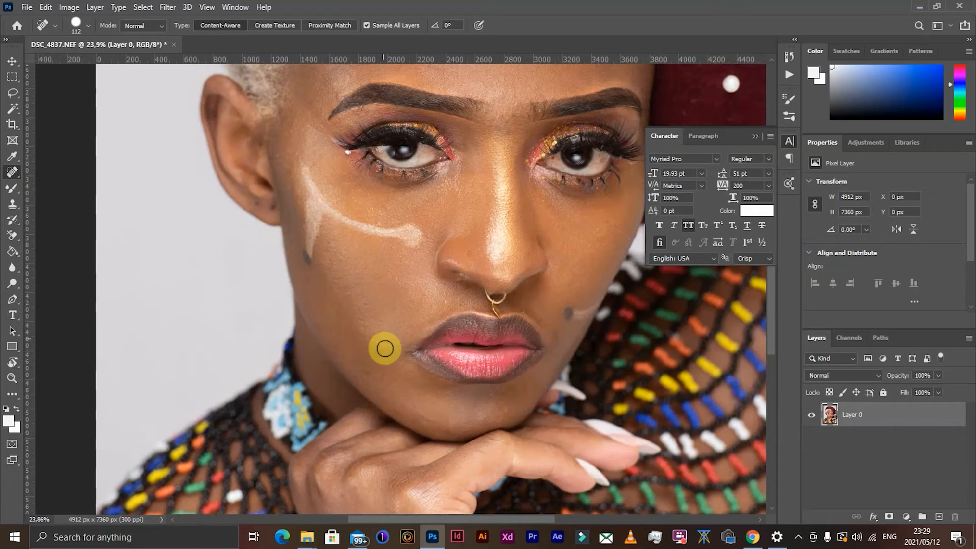
pyautogui.moveTo(397, 346); pyautogui.dragTo(363, 334)
pyautogui.moveTo(327, 276); pyautogui.dragTo(352, 320)
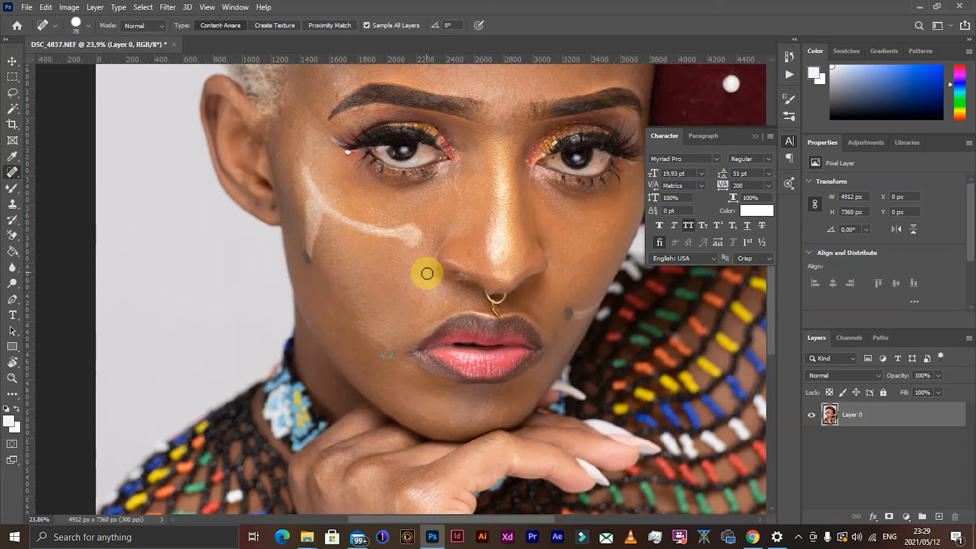
pyautogui.click(435, 291)
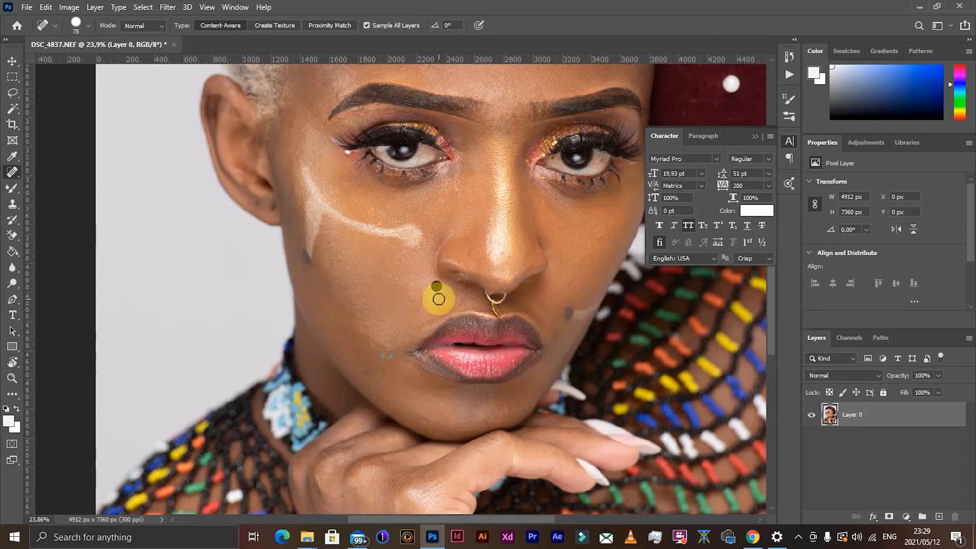
pyautogui.click(390, 281)
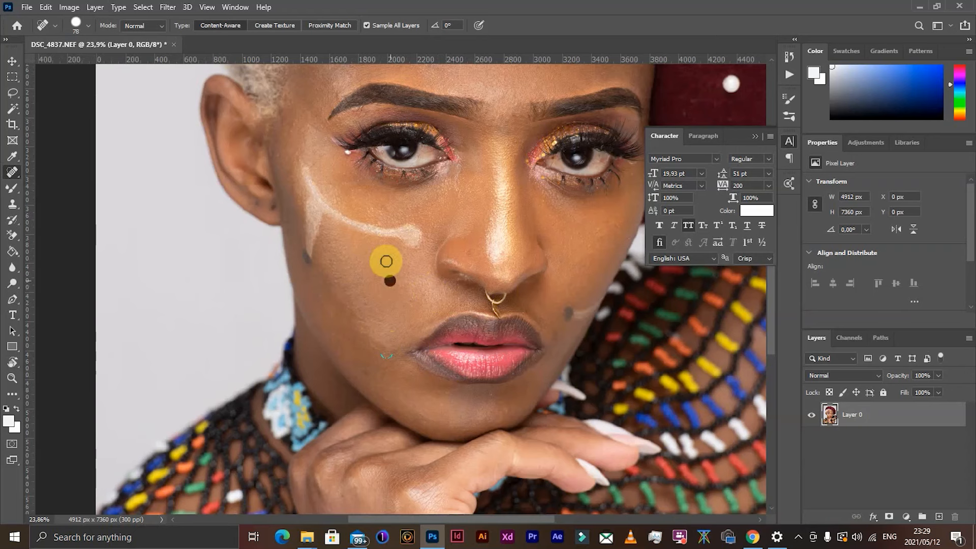
pyautogui.click(403, 285)
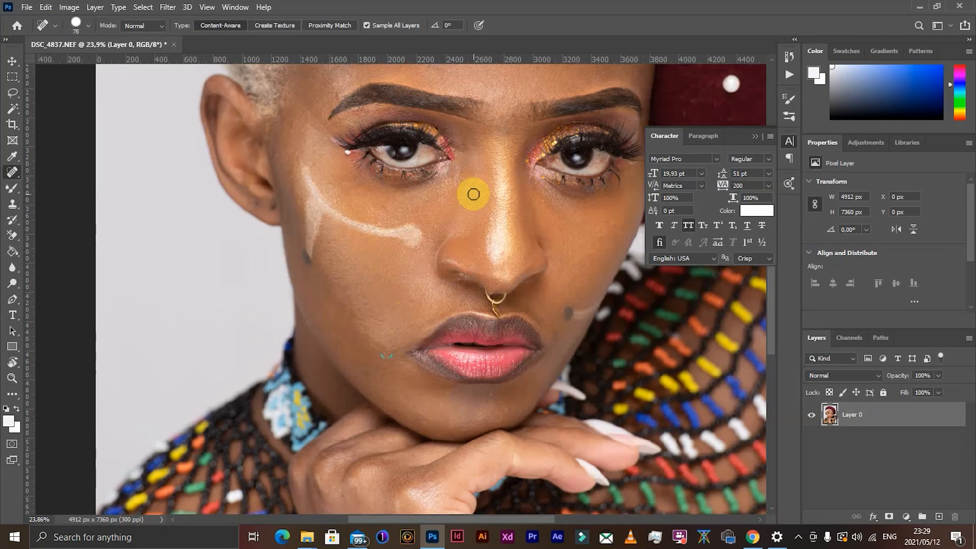
# - Heal the skin on the temple just beside the outer end of the eyebrow
pyautogui.scroll(-3, 473, 194)
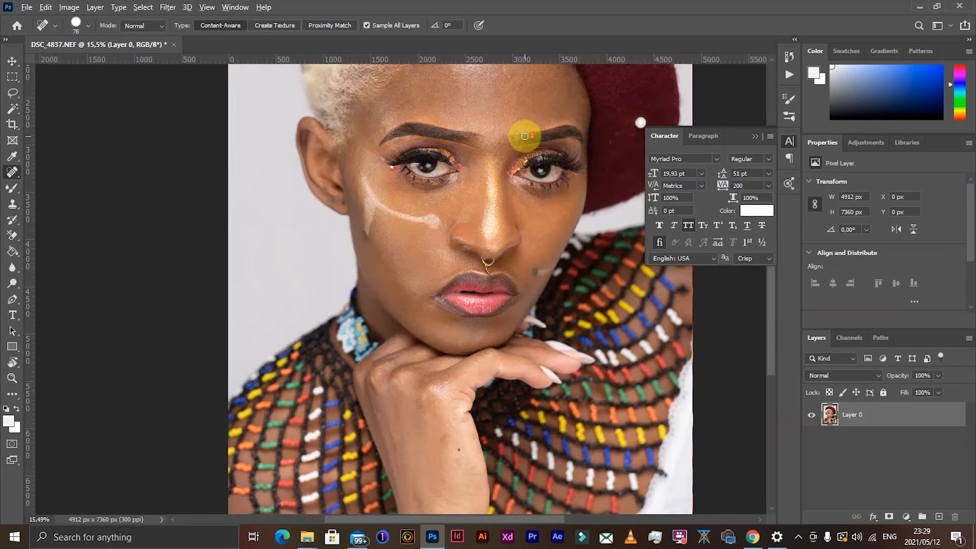
pyautogui.scroll(-2, 425, 101)
pyautogui.scroll(4, 425, 116)
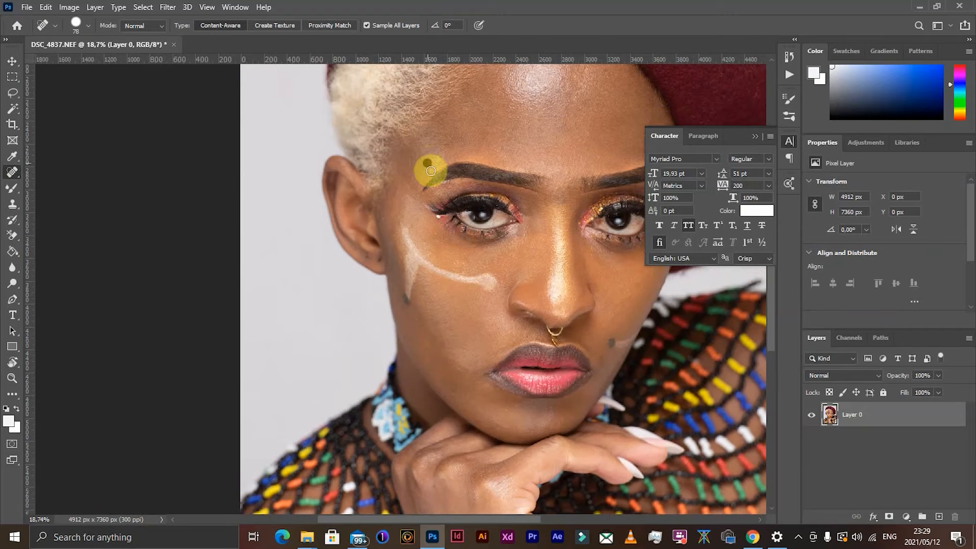
pyautogui.click(430, 167)
# - Remove the dark mole on the hand above the beaded bracelet with the Spot Healing Brush
pyautogui.scroll(-3, 447, 142)
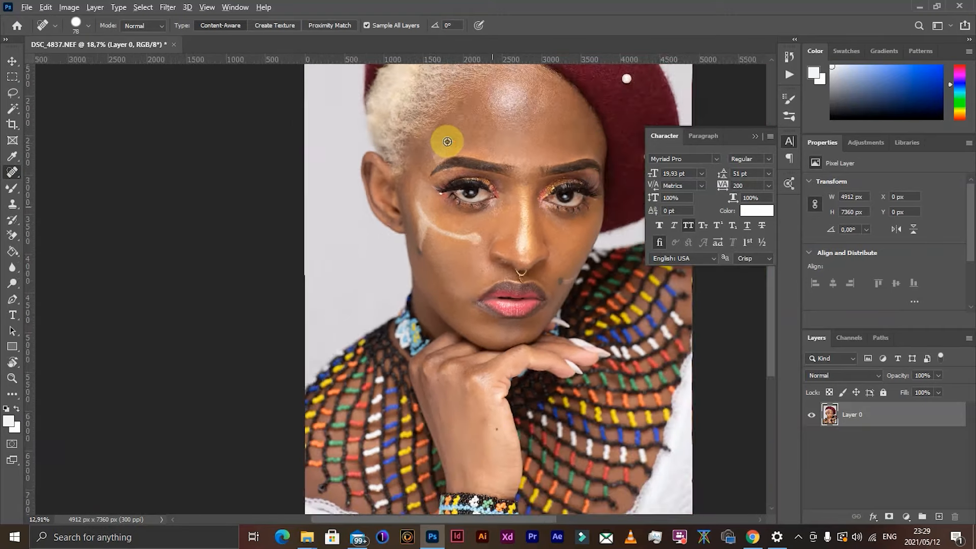
pyautogui.scroll(2, 447, 141)
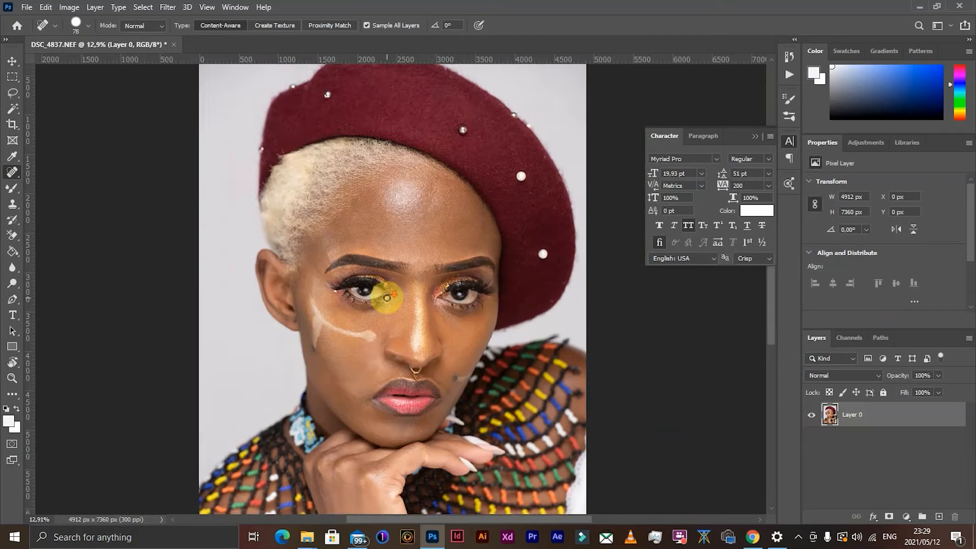
pyautogui.scroll(-3, 381, 295)
pyautogui.scroll(2, 389, 412)
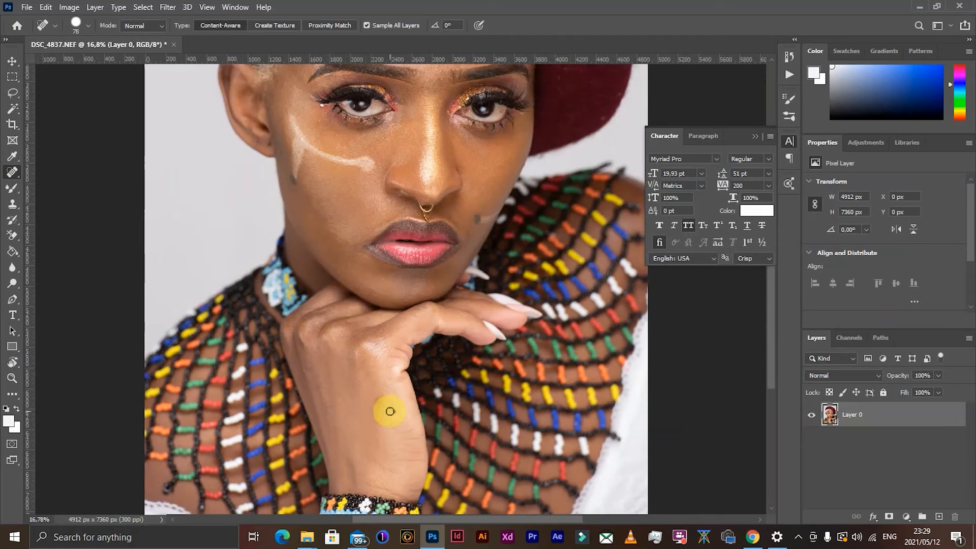
pyautogui.scroll(-3, 315, 375)
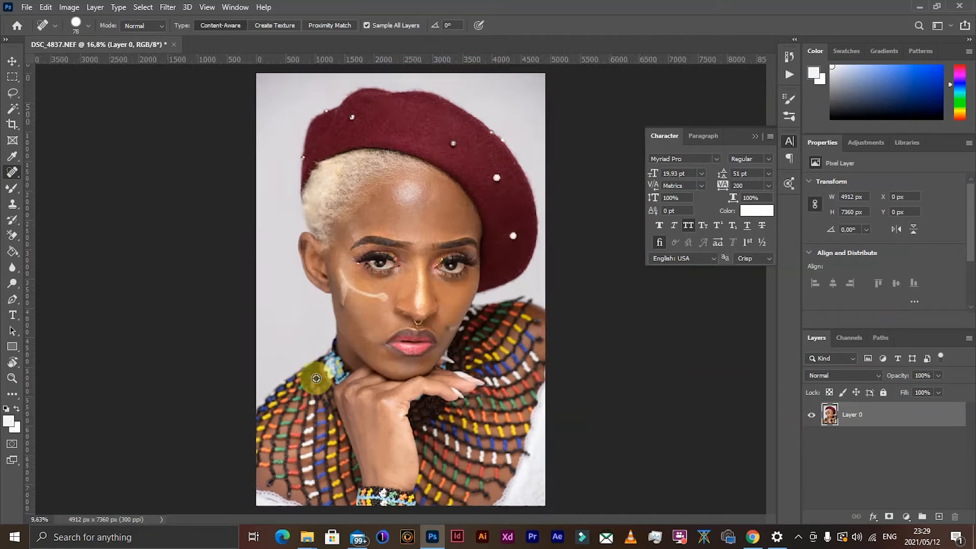
# - Collapse the Character panel and heal the remaining spots across the forehead with the Spot Healing Brush
pyautogui.scroll(1, 315, 378)
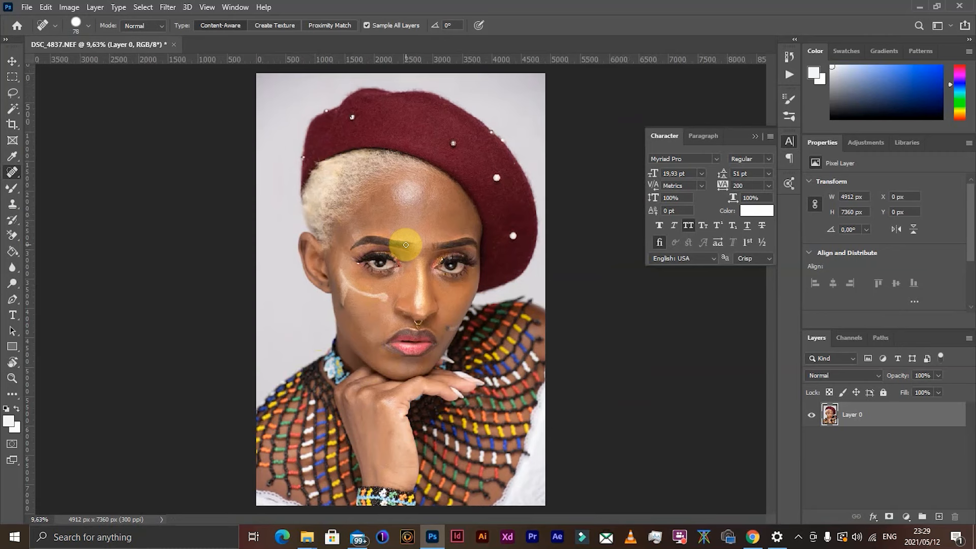
pyautogui.click(754, 137)
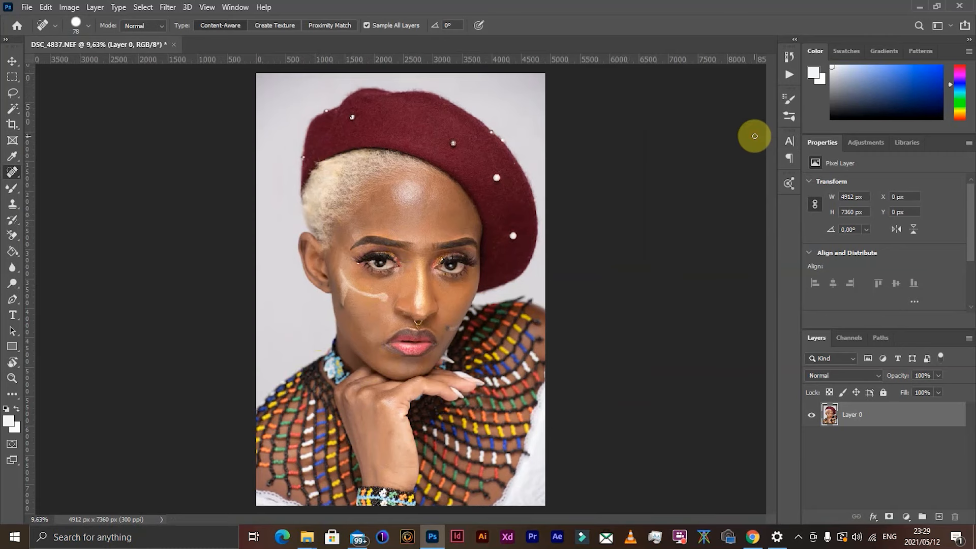
pyautogui.scroll(3, 395, 206)
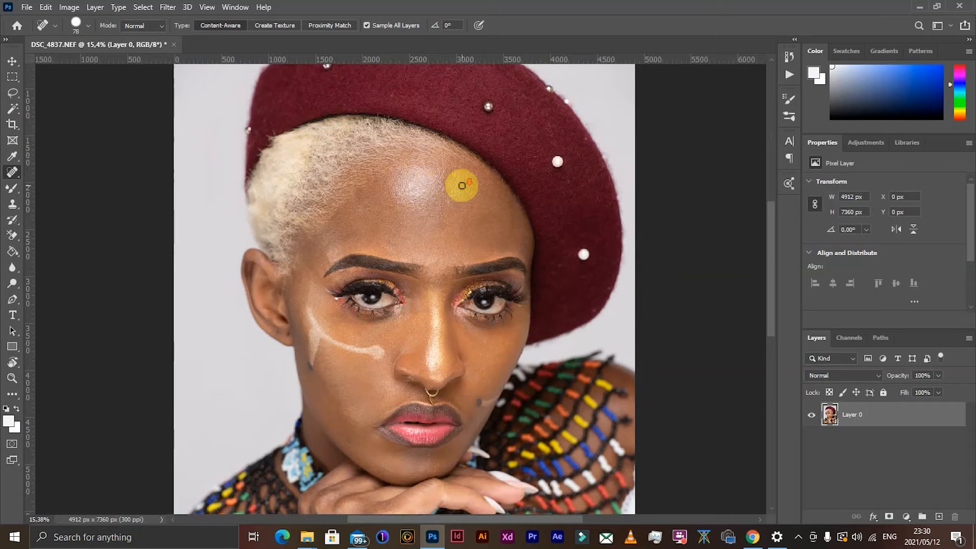
pyautogui.scroll(-3, 461, 186)
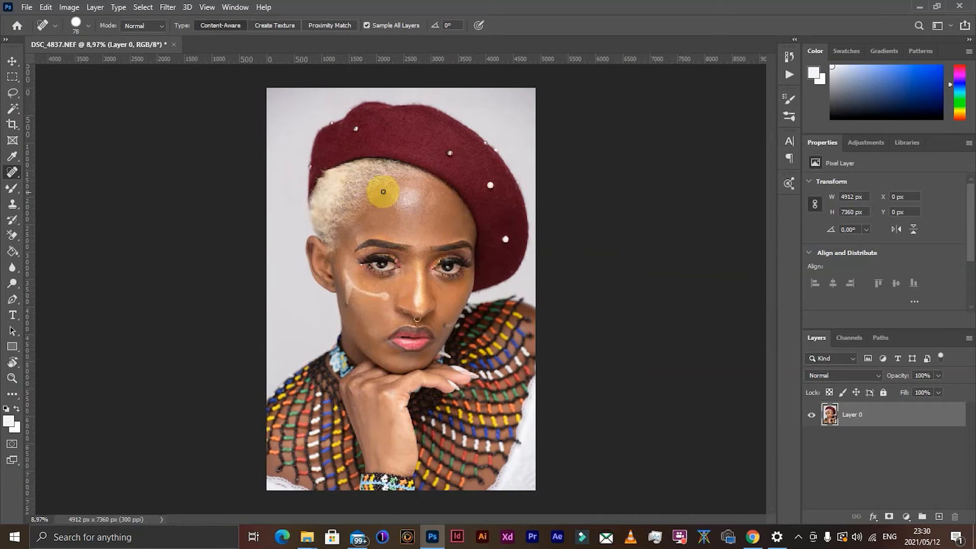
pyautogui.scroll(2, 379, 192)
pyautogui.scroll(2, 375, 194)
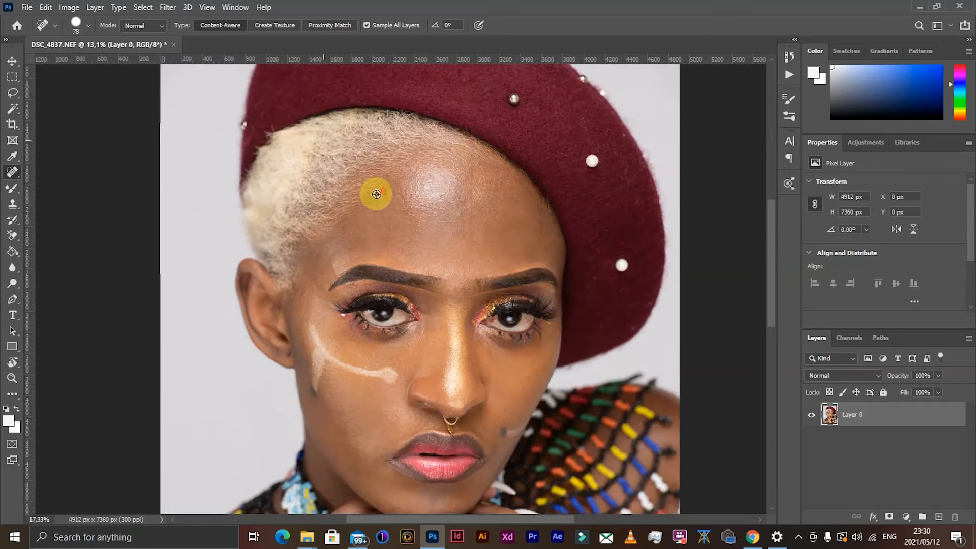
pyautogui.click(437, 172)
pyautogui.click(399, 192)
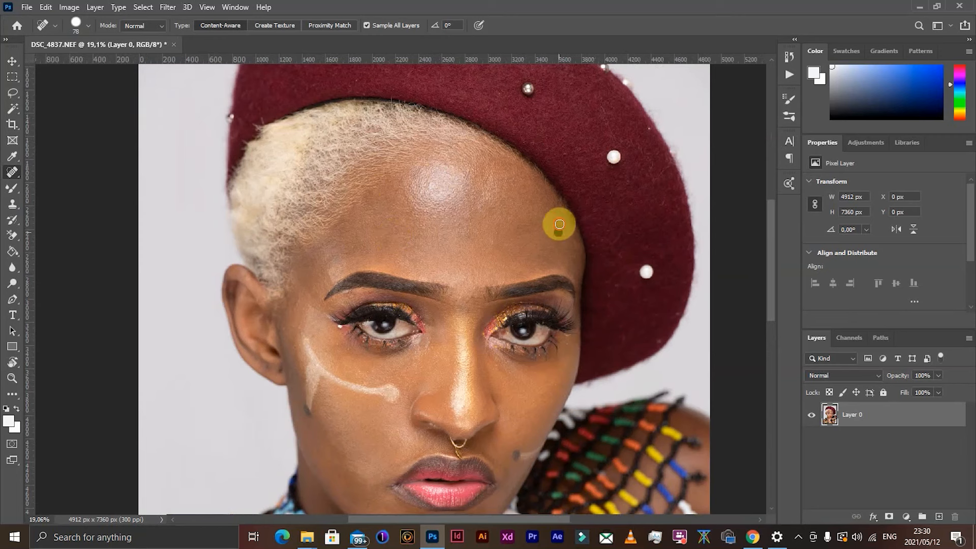
pyautogui.click(512, 226)
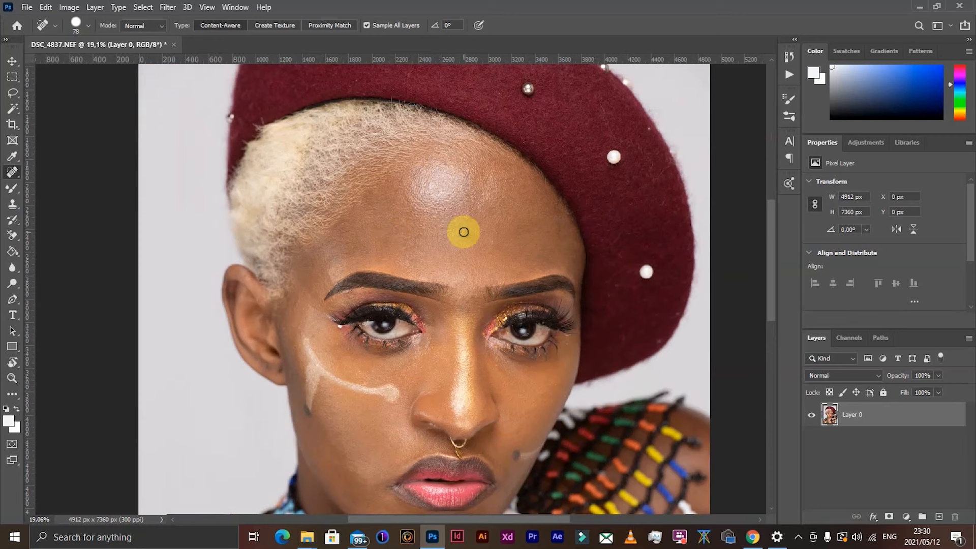
pyautogui.scroll(-5, 461, 241)
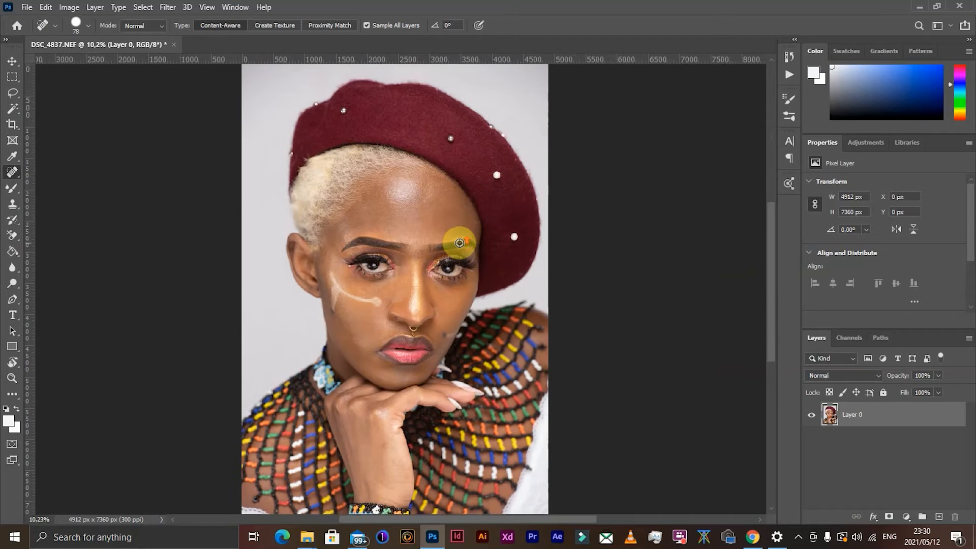
# - Run the FS 8-bit frequency separation action on the portrait, then collapse the Actions panel
pyautogui.click(789, 77)
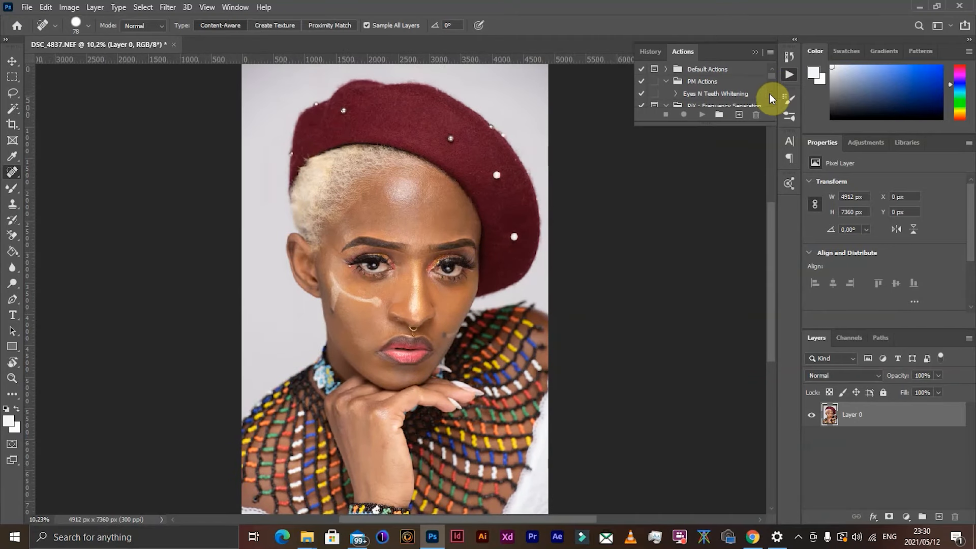
pyautogui.scroll(-3, 732, 97)
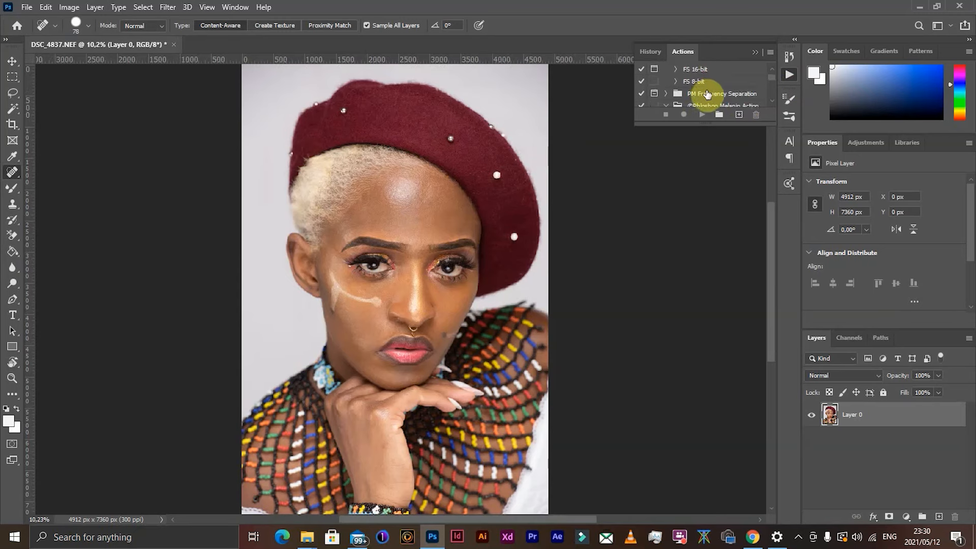
pyautogui.click(702, 114)
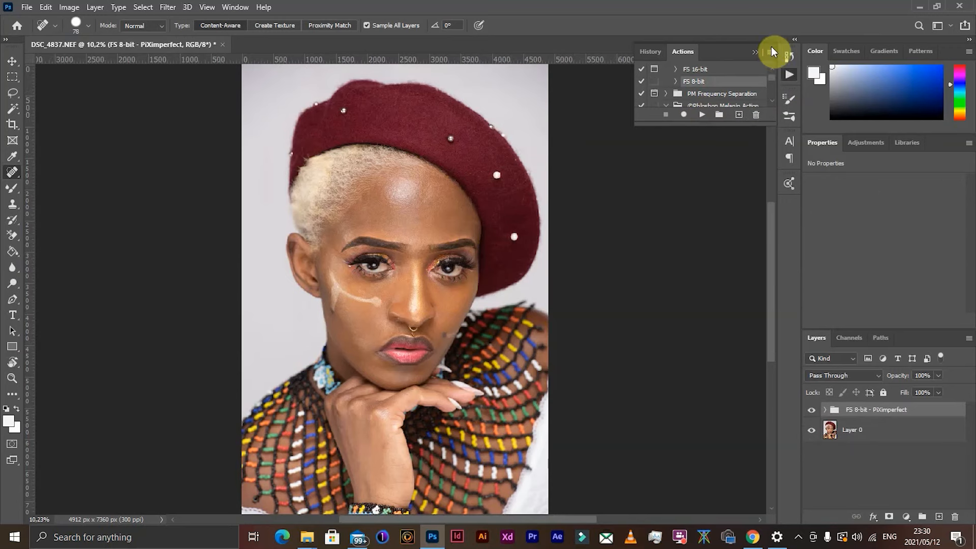
pyautogui.click(757, 52)
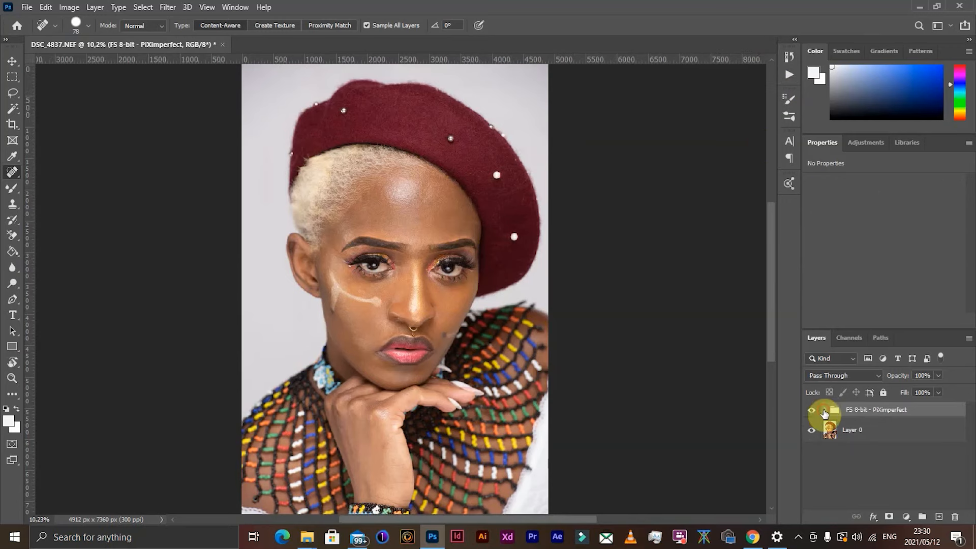
# - Expand the FS 8-bit group, select its Low Frequency layer, and set up the Mixer Brush at size 565
pyautogui.click(824, 411)
pyautogui.click(866, 454)
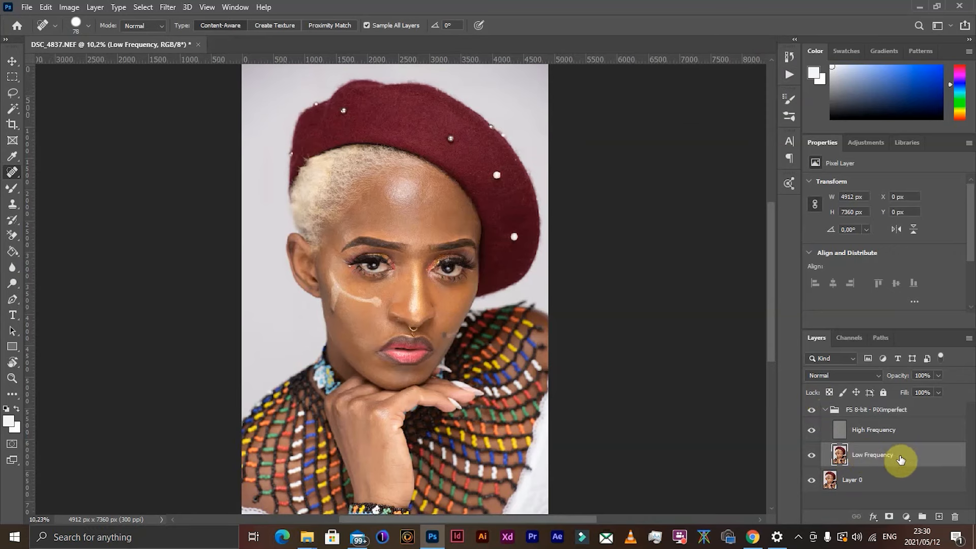
pyautogui.click(12, 188)
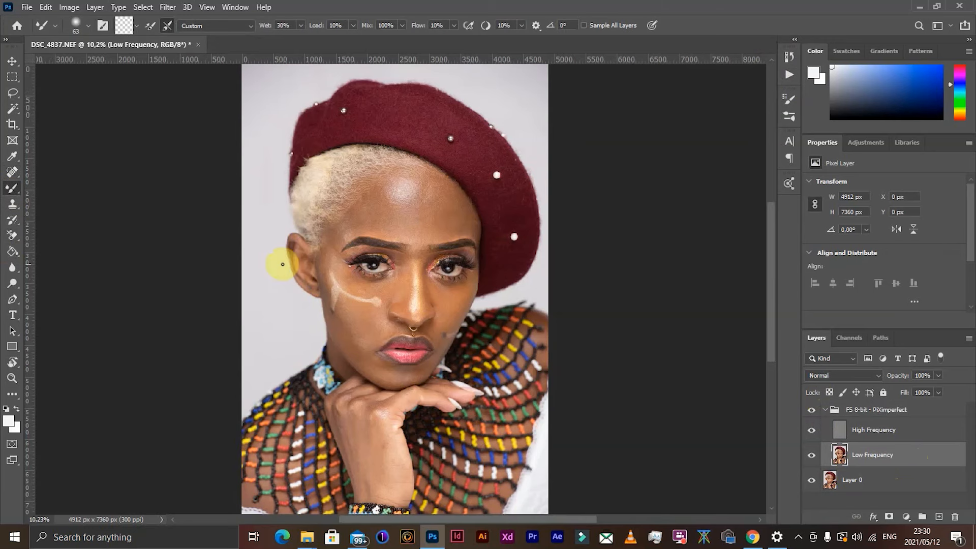
pyautogui.scroll(5, 399, 245)
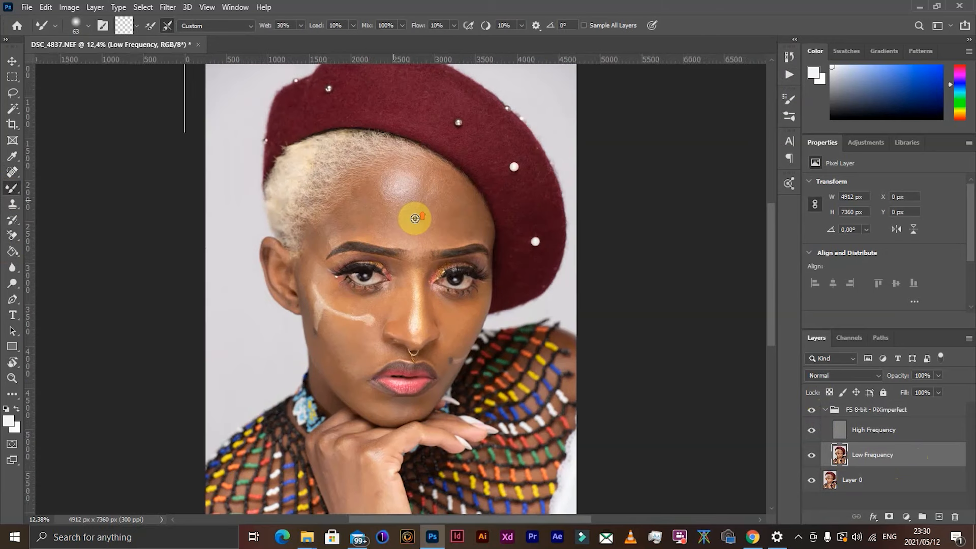
pyautogui.scroll(2, 415, 218)
pyautogui.moveTo(415, 218)
pyautogui.mouseDown()
pyautogui.moveTo(448, 212)
pyautogui.moveTo(432, 225)
pyautogui.moveTo(388, 203)
pyautogui.moveTo(397, 230)
pyautogui.moveTo(370, 203)
pyautogui.mouseUp()
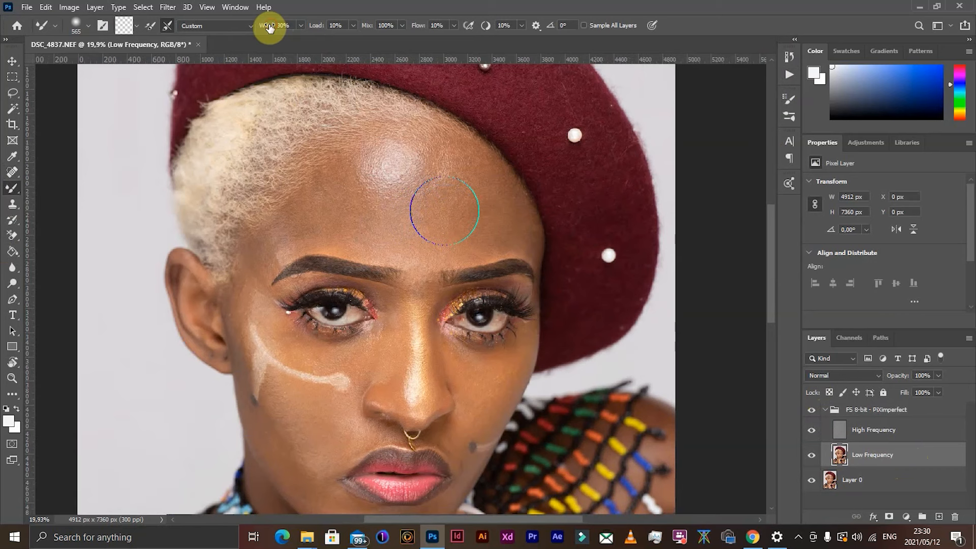
# - Set the Mixer Brush's Wet value to 25% and blend the skin tones across the forehead
pyautogui.moveTo(381, 174)
pyautogui.mouseDown()
pyautogui.moveTo(407, 226)
pyautogui.moveTo(390, 223)
pyautogui.moveTo(393, 211)
pyautogui.moveTo(379, 228)
pyautogui.moveTo(393, 218)
pyautogui.moveTo(389, 195)
pyautogui.moveTo(417, 204)
pyautogui.moveTo(403, 186)
pyautogui.moveTo(373, 198)
pyautogui.moveTo(369, 217)
pyautogui.moveTo(408, 177)
pyautogui.moveTo(423, 190)
pyautogui.moveTo(420, 171)
pyautogui.moveTo(407, 183)
pyautogui.moveTo(417, 176)
pyautogui.moveTo(398, 175)
pyautogui.moveTo(379, 209)
pyautogui.moveTo(377, 179)
pyautogui.moveTo(397, 176)
pyautogui.moveTo(409, 193)
pyautogui.moveTo(415, 185)
pyautogui.moveTo(381, 185)
pyautogui.mouseUp()
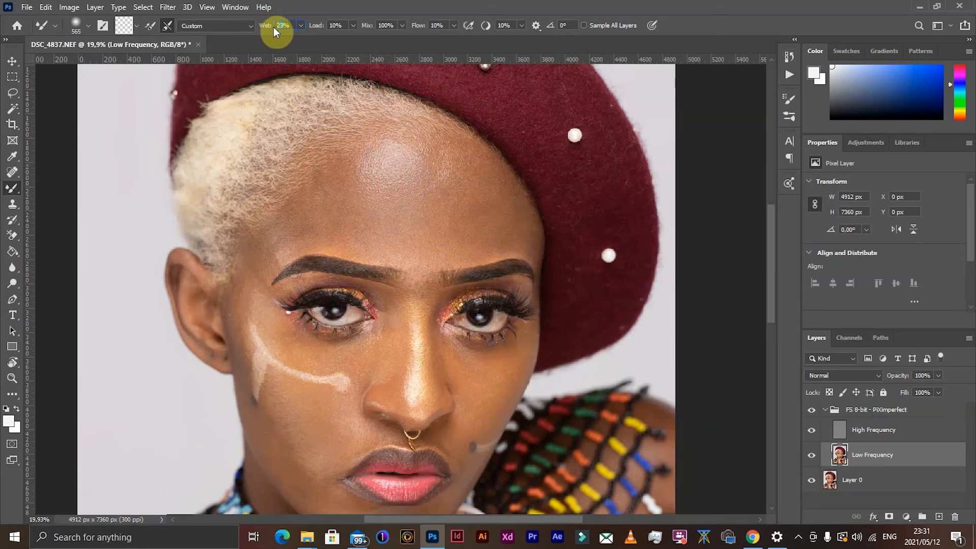
pyautogui.write('2')
pyautogui.click(335, 25)
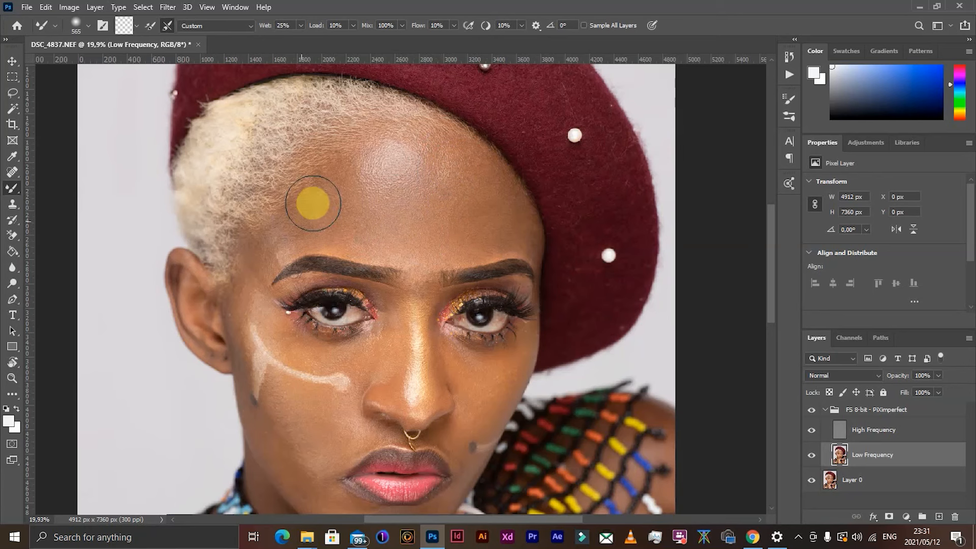
pyautogui.moveTo(322, 185)
pyautogui.mouseDown()
pyautogui.moveTo(330, 224)
pyautogui.moveTo(330, 199)
pyautogui.moveTo(314, 219)
pyautogui.moveTo(305, 213)
pyautogui.moveTo(322, 199)
pyautogui.moveTo(307, 222)
pyautogui.moveTo(320, 207)
pyautogui.moveTo(331, 264)
pyautogui.moveTo(313, 267)
pyautogui.moveTo(305, 285)
pyautogui.moveTo(330, 306)
pyautogui.moveTo(310, 290)
pyautogui.moveTo(321, 303)
pyautogui.moveTo(305, 302)
pyautogui.moveTo(294, 282)
pyautogui.moveTo(323, 318)
pyautogui.moveTo(298, 241)
pyautogui.moveTo(361, 228)
pyautogui.moveTo(327, 240)
pyautogui.moveTo(287, 217)
pyautogui.moveTo(283, 234)
pyautogui.moveTo(272, 214)
pyautogui.moveTo(337, 241)
pyautogui.moveTo(365, 238)
pyautogui.moveTo(486, 294)
pyautogui.moveTo(519, 235)
pyautogui.moveTo(497, 282)
pyautogui.moveTo(488, 275)
pyautogui.moveTo(330, 353)
pyautogui.moveTo(270, 311)
pyautogui.moveTo(322, 388)
pyautogui.moveTo(291, 315)
pyautogui.moveTo(343, 408)
pyautogui.moveTo(384, 414)
pyautogui.moveTo(348, 407)
pyautogui.moveTo(322, 374)
pyautogui.moveTo(335, 375)
pyautogui.moveTo(351, 398)
pyautogui.moveTo(356, 220)
pyautogui.moveTo(390, 207)
pyautogui.moveTo(392, 231)
pyautogui.mouseUp()
# - Blend the skin beside the nose and on the far cheek, reducing the Mixer Brush to size 174
pyautogui.scroll(-5, 318, 203)
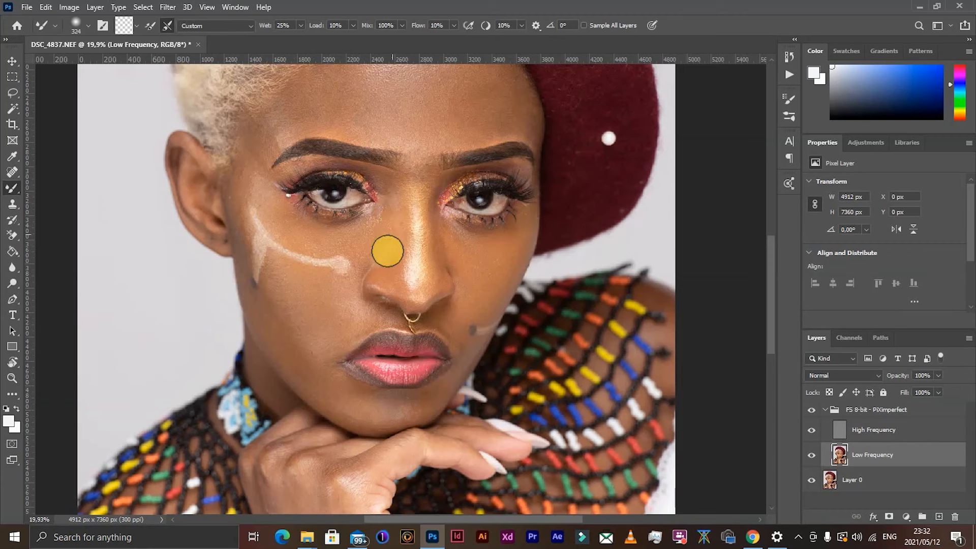
pyautogui.moveTo(381, 269)
pyautogui.mouseDown()
pyautogui.moveTo(401, 181)
pyautogui.moveTo(420, 200)
pyautogui.moveTo(416, 188)
pyautogui.moveTo(425, 193)
pyautogui.moveTo(424, 250)
pyautogui.moveTo(426, 219)
pyautogui.moveTo(407, 276)
pyautogui.moveTo(399, 172)
pyautogui.moveTo(449, 251)
pyautogui.moveTo(468, 237)
pyautogui.moveTo(488, 249)
pyautogui.moveTo(488, 275)
pyautogui.mouseUp()
pyautogui.press('[')
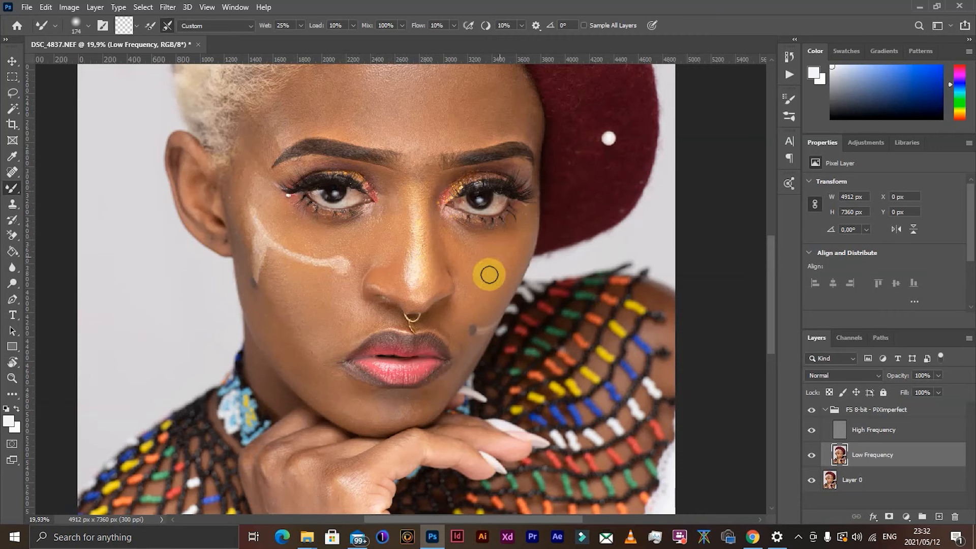
pyautogui.scroll(-2, 485, 269)
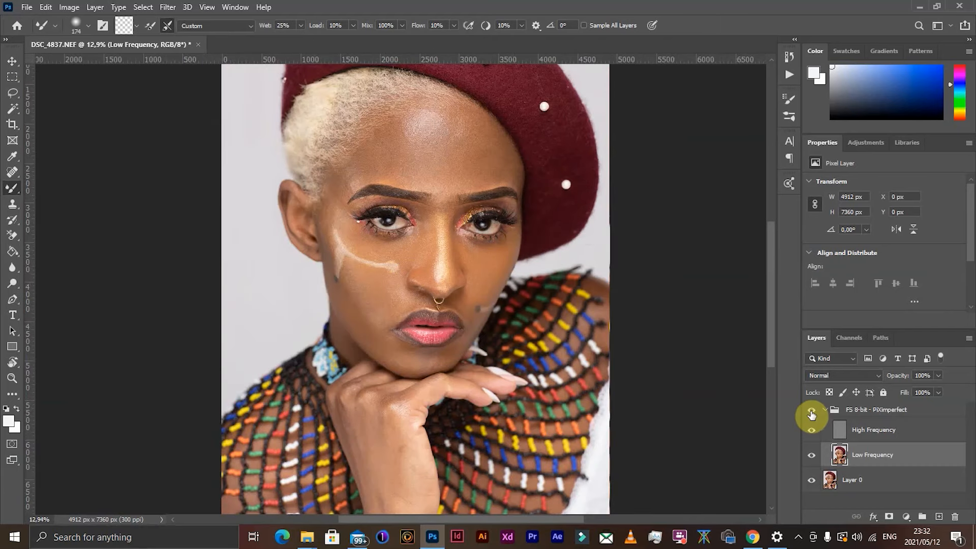
pyautogui.scroll(-1, 412, 282)
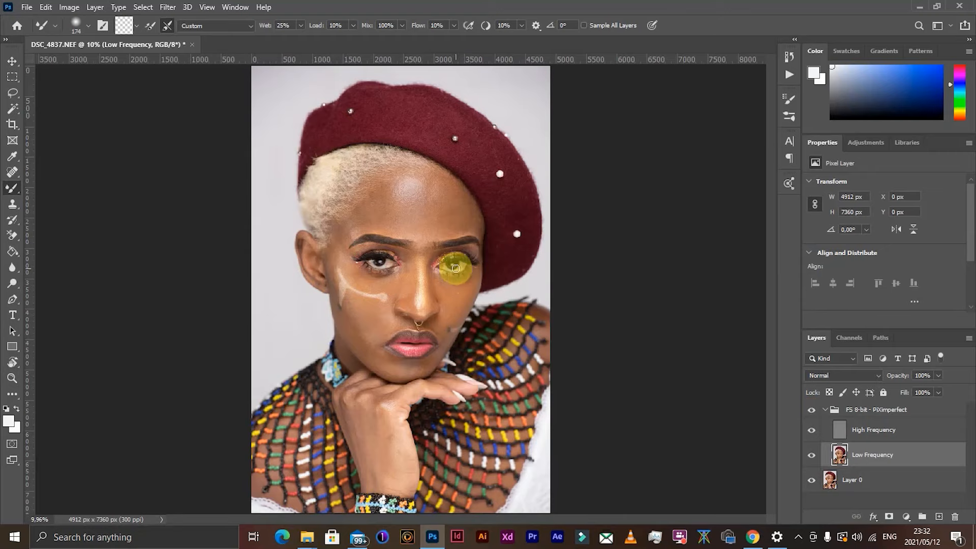
# - Smooth the skin tones on the back of the hand and the wrist with the Mixer Brush at size 430
pyautogui.scroll(5, 452, 279)
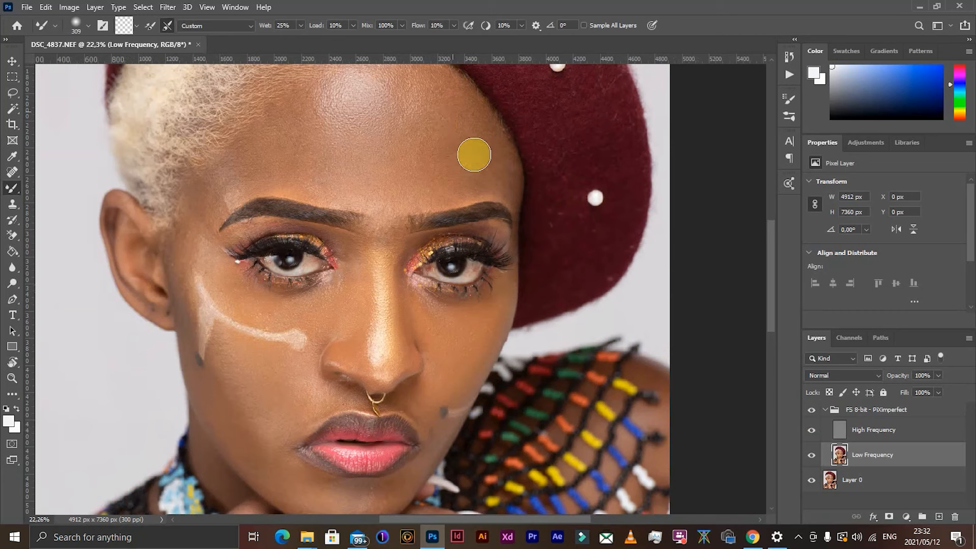
pyautogui.scroll(-1, 331, 246)
pyautogui.scroll(-4, 331, 246)
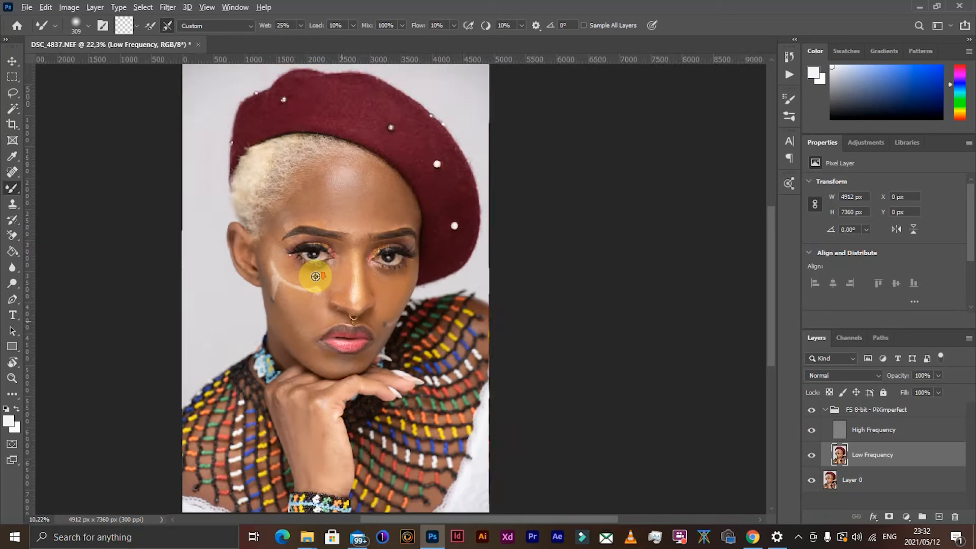
pyautogui.scroll(3, 401, 448)
pyautogui.moveTo(350, 406); pyautogui.dragTo(355, 405)
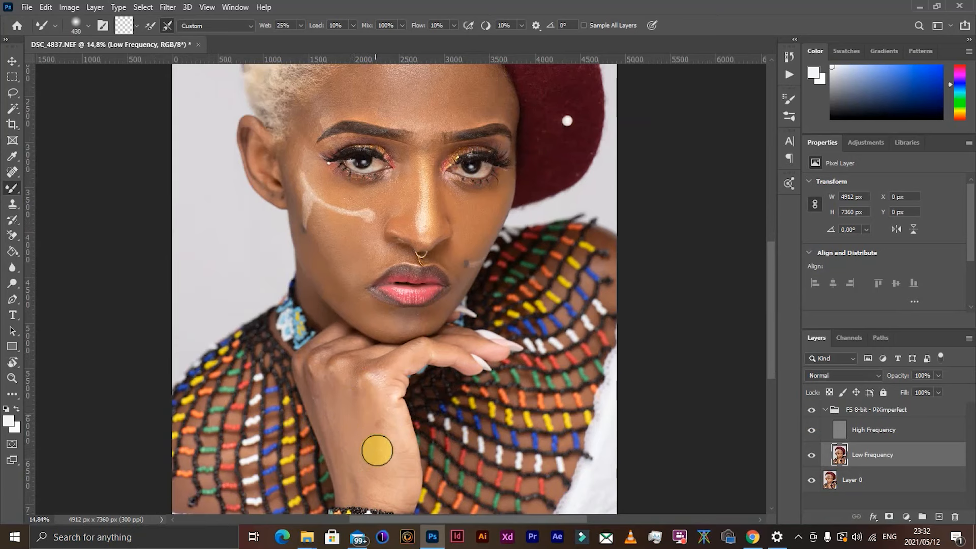
pyautogui.click(338, 385)
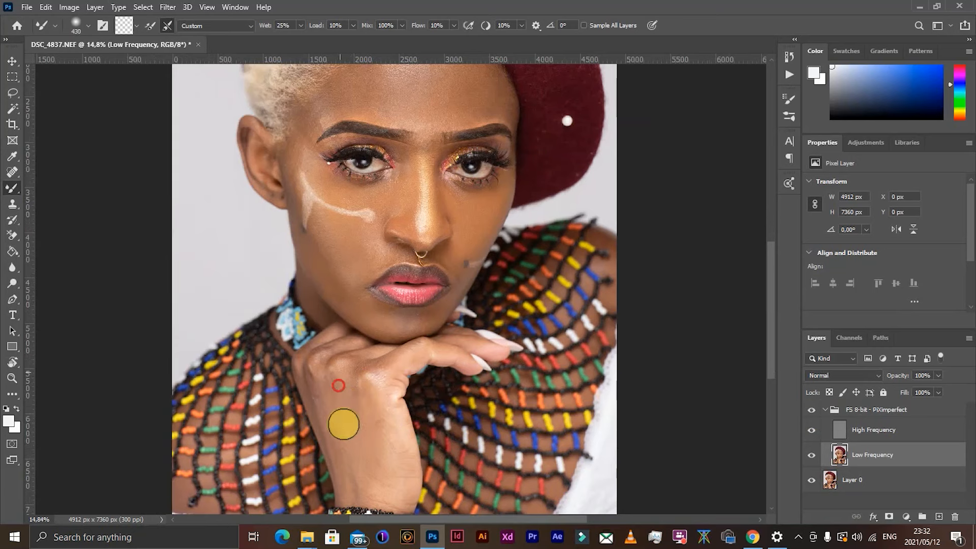
pyautogui.click(341, 438)
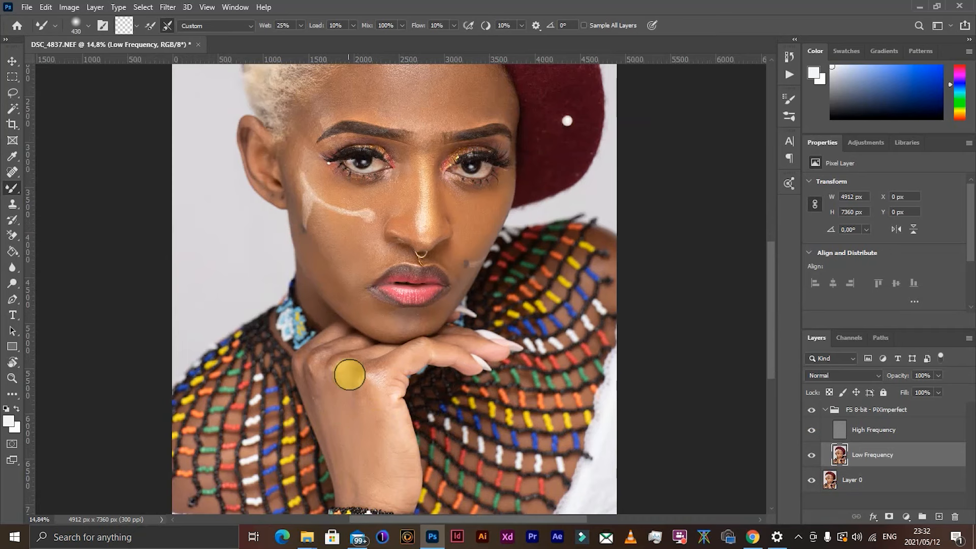
# - Blend the near cheek below the white face paint, and reduce the Mixer Brush to size 336 for the far cheek
pyautogui.moveTo(322, 245)
pyautogui.mouseDown()
pyautogui.moveTo(343, 289)
pyautogui.moveTo(318, 243)
pyautogui.moveTo(324, 262)
pyautogui.moveTo(325, 234)
pyautogui.moveTo(358, 304)
pyautogui.moveTo(319, 245)
pyautogui.mouseUp()
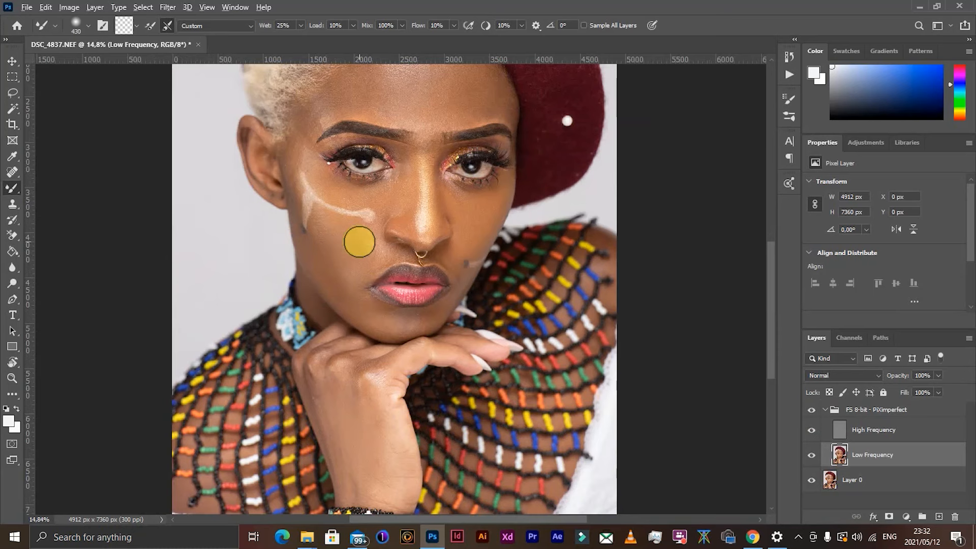
pyautogui.keyDown('alt'); pyautogui.rightClick(359, 241); pyautogui.keyUp('alt')
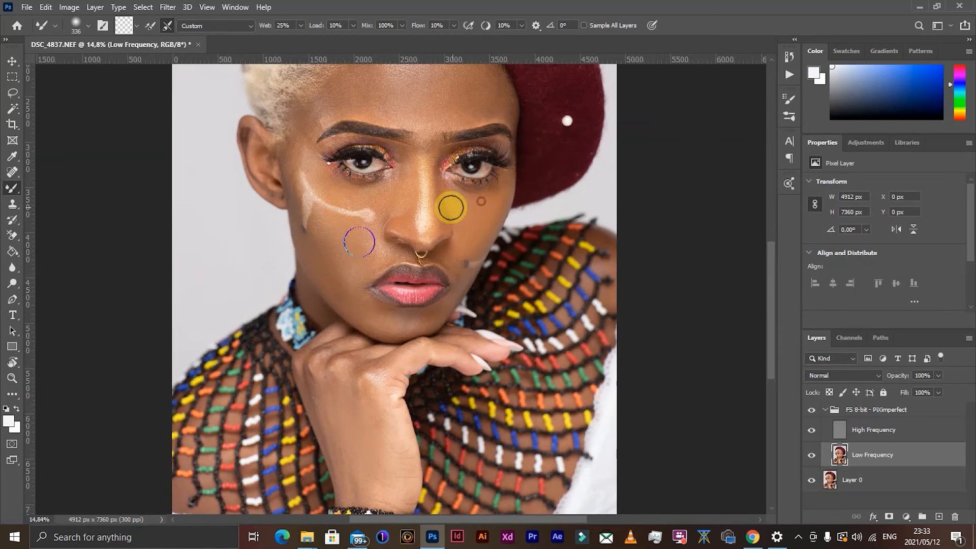
pyautogui.scroll(-3, 450, 208)
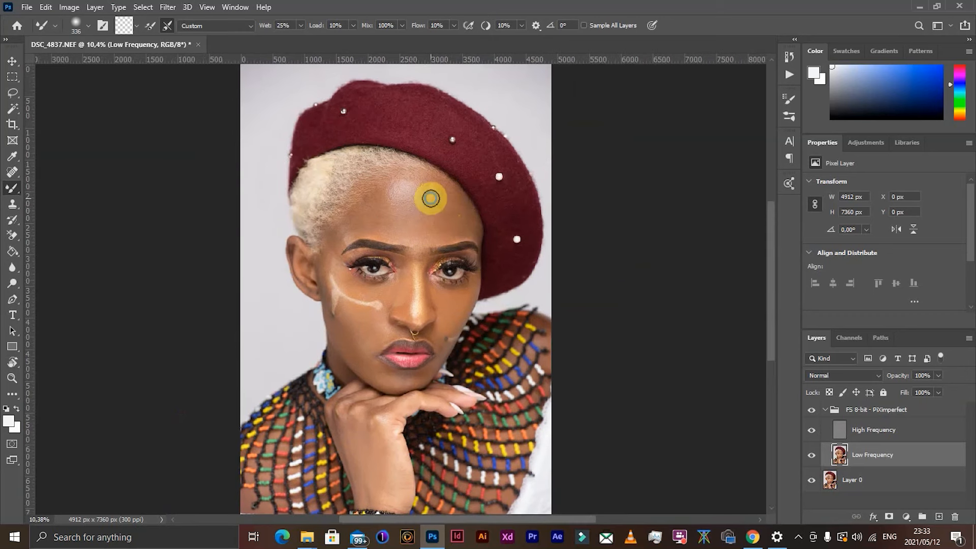
# - Enlarge the Mixer Brush to size 393 and even out the skin around the forehead highlight
pyautogui.moveTo(431, 198)
pyautogui.keyDown('alt'); pyautogui.mouseDown()
pyautogui.moveTo(424, 234)
pyautogui.moveTo(407, 190)
pyautogui.moveTo(392, 208)
pyautogui.moveTo(402, 229)
pyautogui.moveTo(397, 208)
pyautogui.moveTo(393, 228)
pyautogui.moveTo(378, 220)
pyautogui.moveTo(389, 231)
pyautogui.moveTo(423, 200)
pyautogui.moveTo(380, 221)
pyautogui.moveTo(379, 213)
pyautogui.moveTo(386, 232)
pyautogui.moveTo(356, 218)
pyautogui.moveTo(405, 183)
pyautogui.moveTo(445, 211)
pyautogui.moveTo(449, 187)
pyautogui.moveTo(472, 235)
pyautogui.moveTo(460, 209)
pyautogui.moveTo(464, 228)
pyautogui.moveTo(457, 221)
pyautogui.moveTo(414, 263)
pyautogui.moveTo(431, 192)
pyautogui.moveTo(451, 163)
pyautogui.moveTo(443, 209)
pyautogui.moveTo(444, 170)
pyautogui.mouseUp(); pyautogui.keyUp('alt')
pyautogui.scroll(1, 418, 254)
pyautogui.scroll(3, 417, 255)
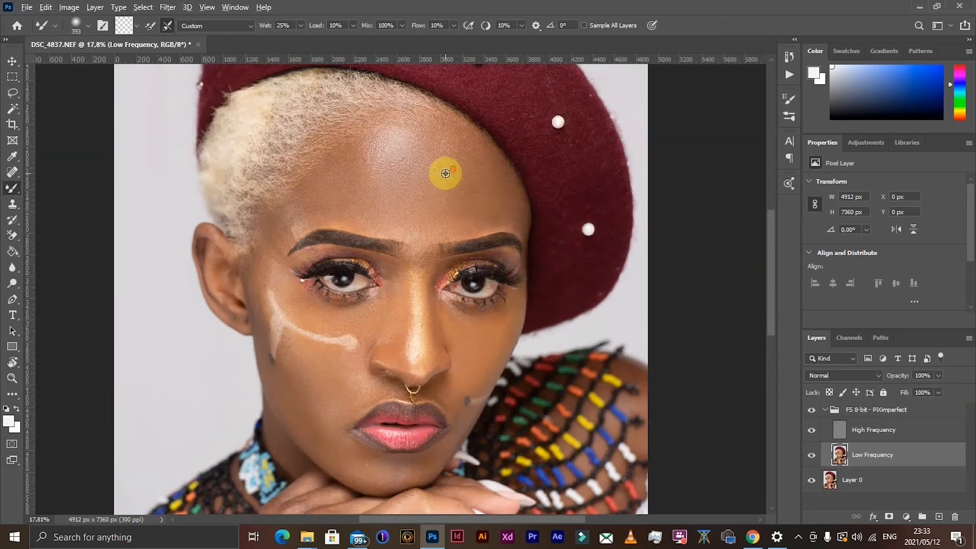
pyautogui.scroll(-3, 444, 170)
pyautogui.scroll(1, 445, 173)
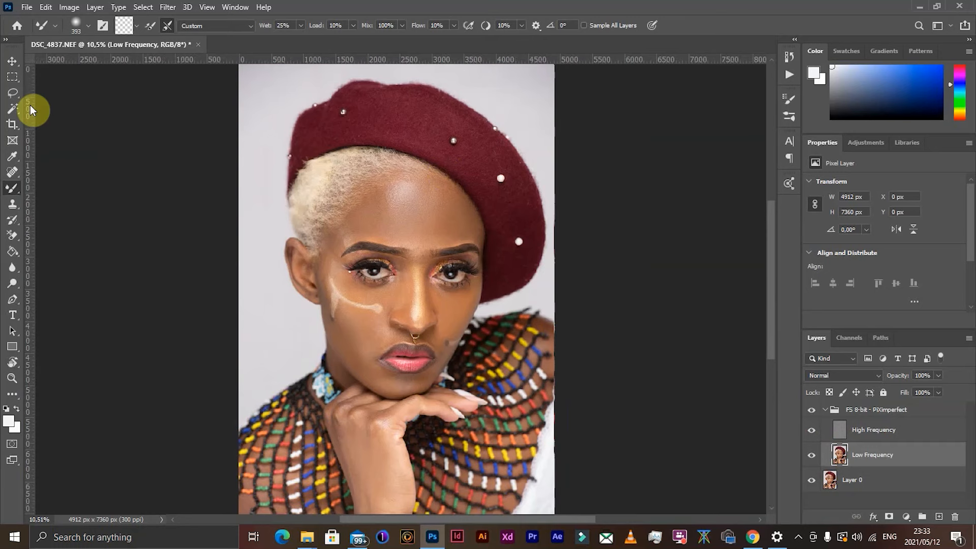
# - Select the forehead skin between the hairline and the eyebrows with the Lasso tool
pyautogui.click(12, 94)
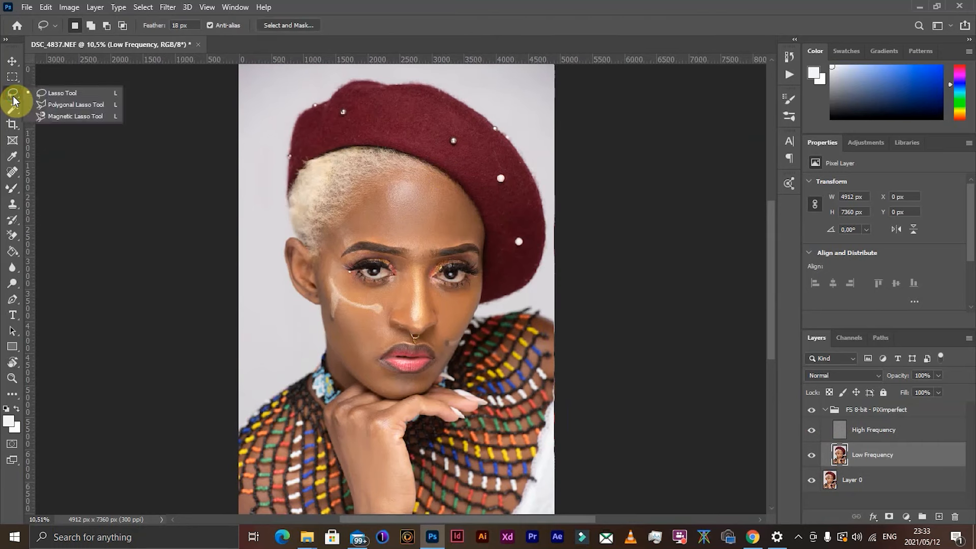
pyautogui.click(69, 92)
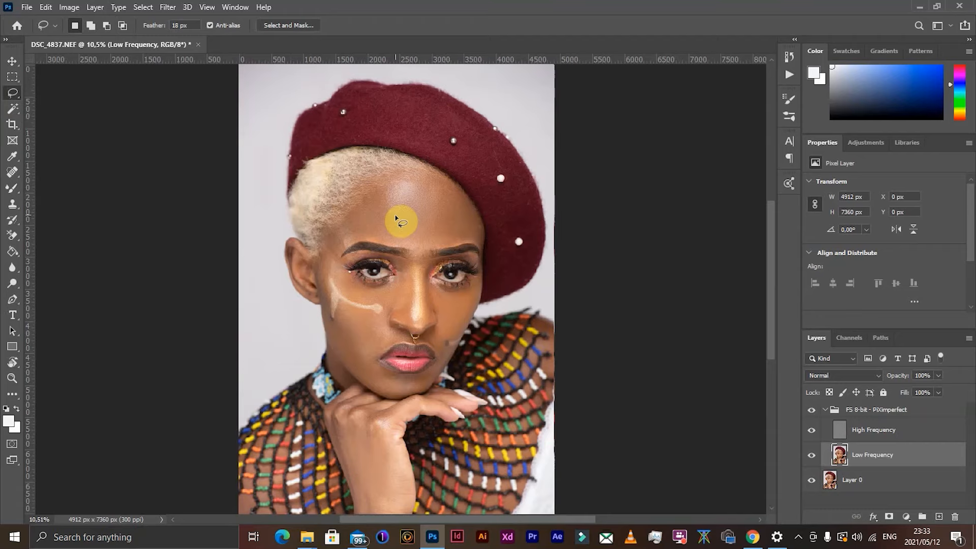
pyautogui.scroll(5, 399, 217)
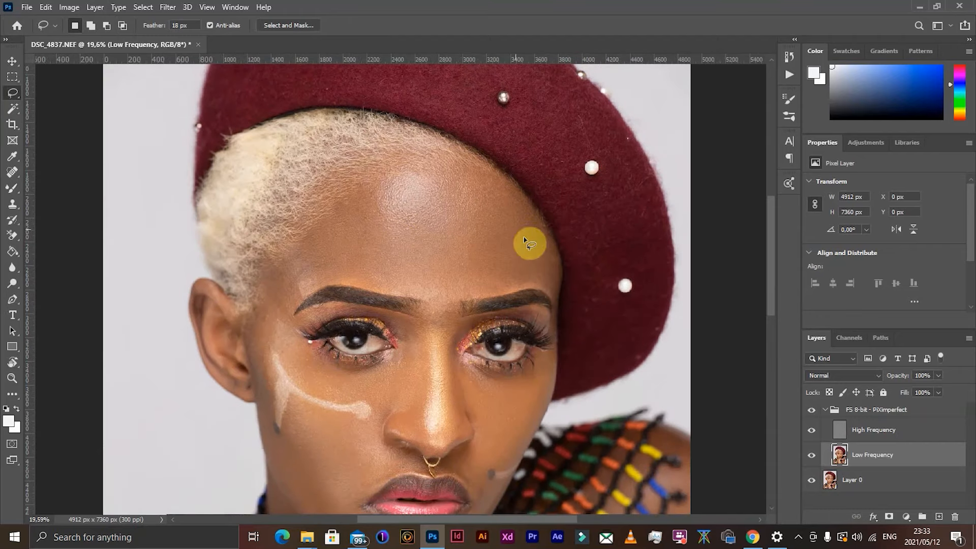
pyautogui.moveTo(550, 255)
pyautogui.mouseDown()
pyautogui.moveTo(483, 178)
pyautogui.moveTo(451, 163)
pyautogui.moveTo(407, 163)
pyautogui.moveTo(328, 214)
pyautogui.moveTo(287, 265)
pyautogui.moveTo(293, 290)
pyautogui.moveTo(344, 275)
pyautogui.moveTo(451, 307)
pyautogui.mouseUp()
pyautogui.moveTo(524, 288); pyautogui.dragTo(547, 286)
pyautogui.moveTo(554, 253); pyautogui.dragTo(555, 255)
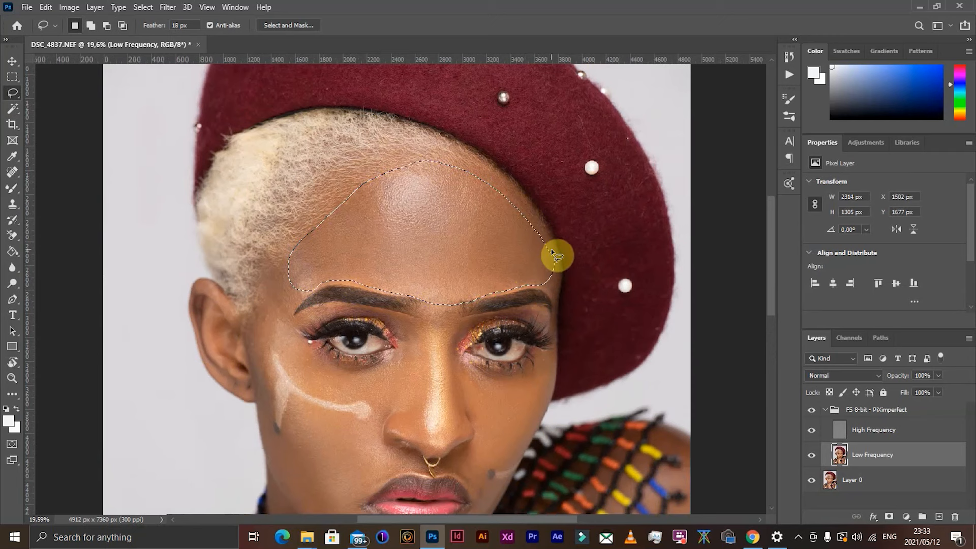
# - Apply a Gaussian Blur with a 25-pixel radius to the selected forehead skin, and clear the selection
pyautogui.click(167, 8)
pyautogui.moveTo(216, 163)
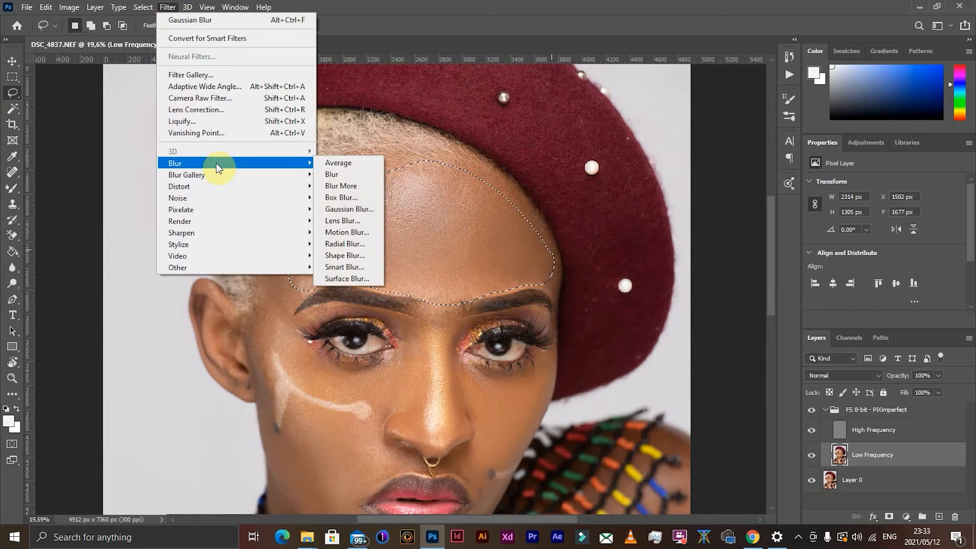
pyautogui.click(339, 208)
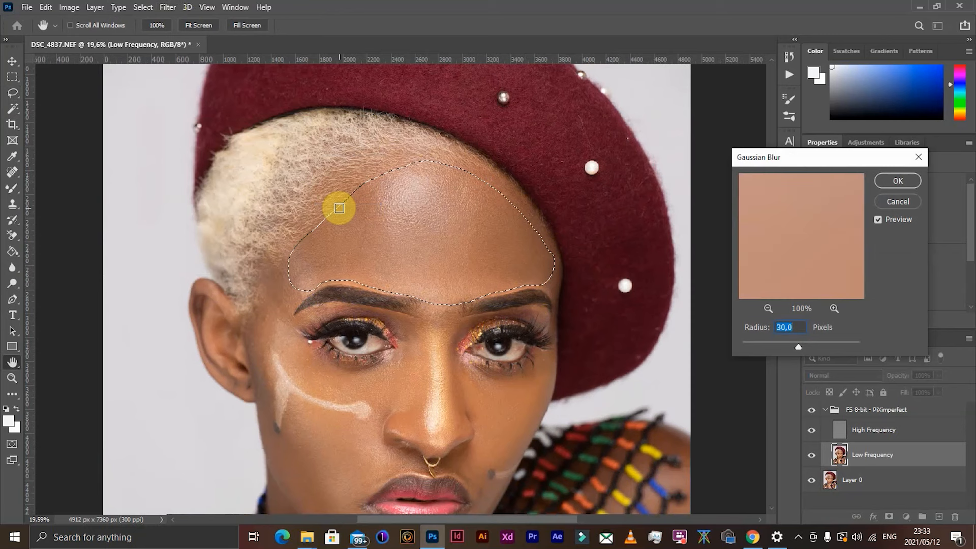
pyautogui.click(797, 344)
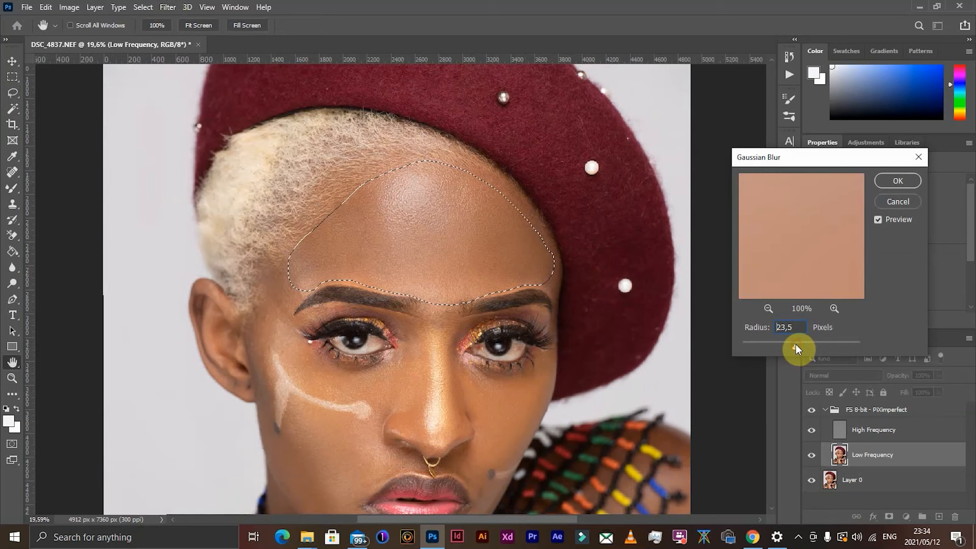
pyautogui.click(794, 329)
pyautogui.write('25')
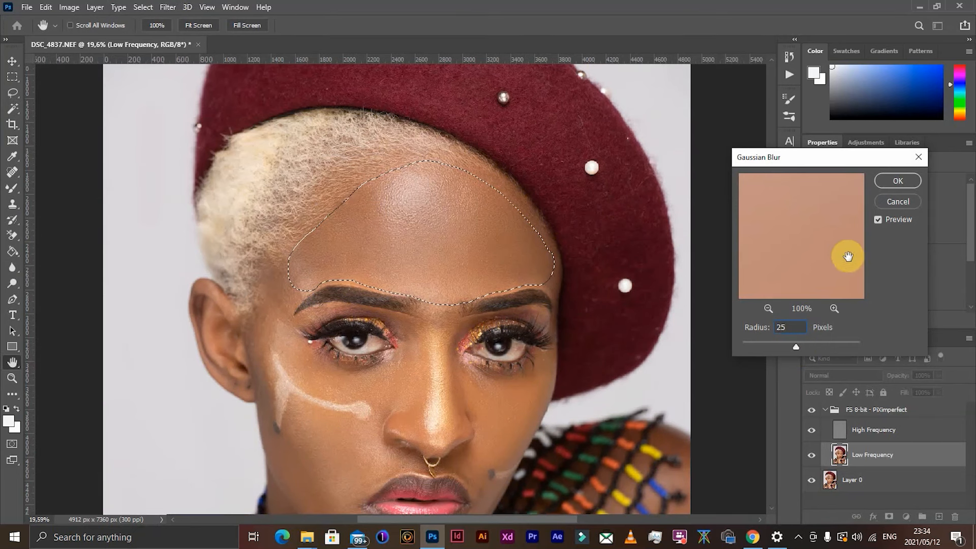
pyautogui.click(897, 181)
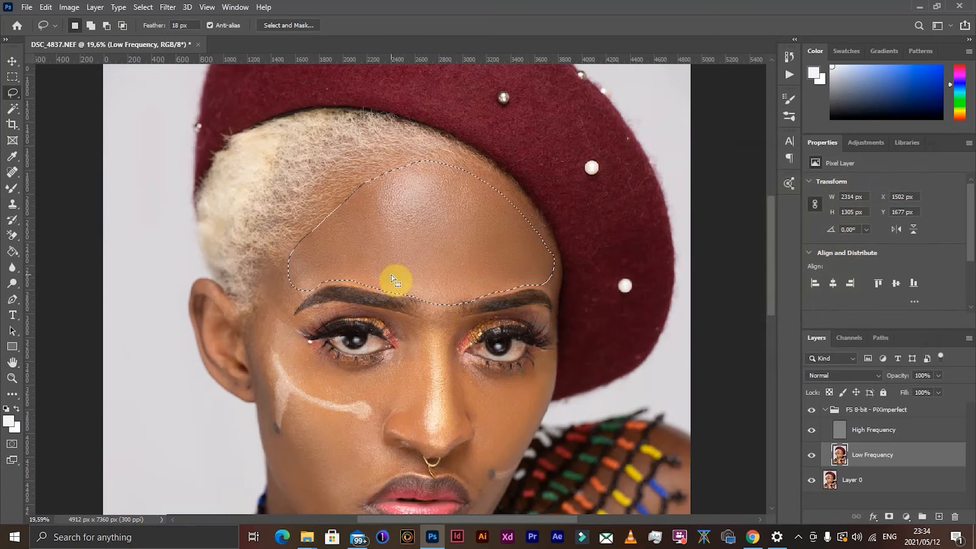
pyautogui.scroll(-2, 367, 299)
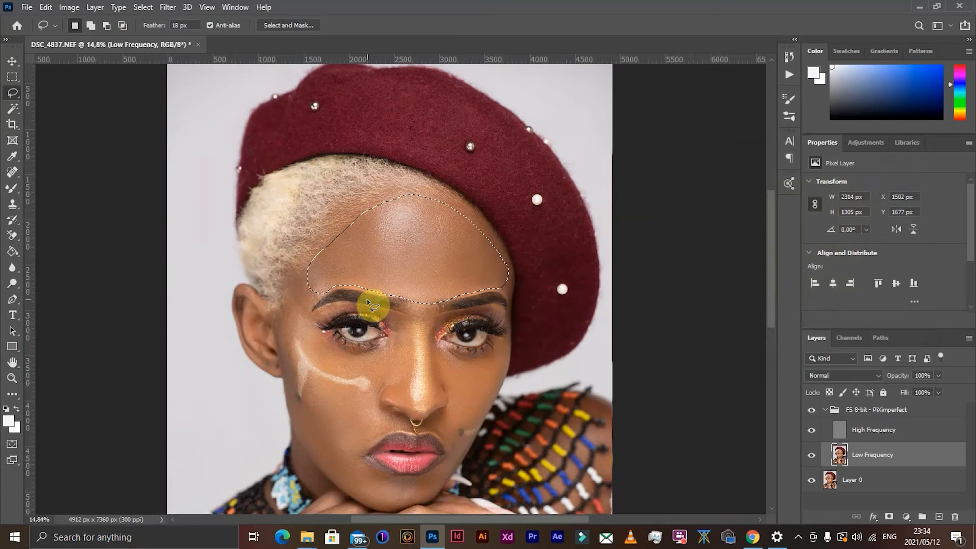
pyautogui.scroll(-1, 366, 299)
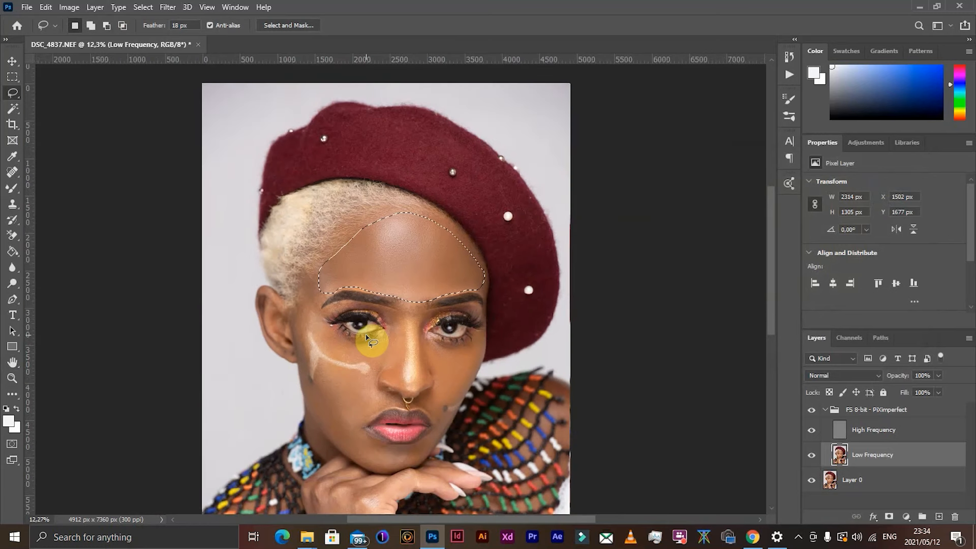
pyautogui.hotkey('ctrl', 'd')
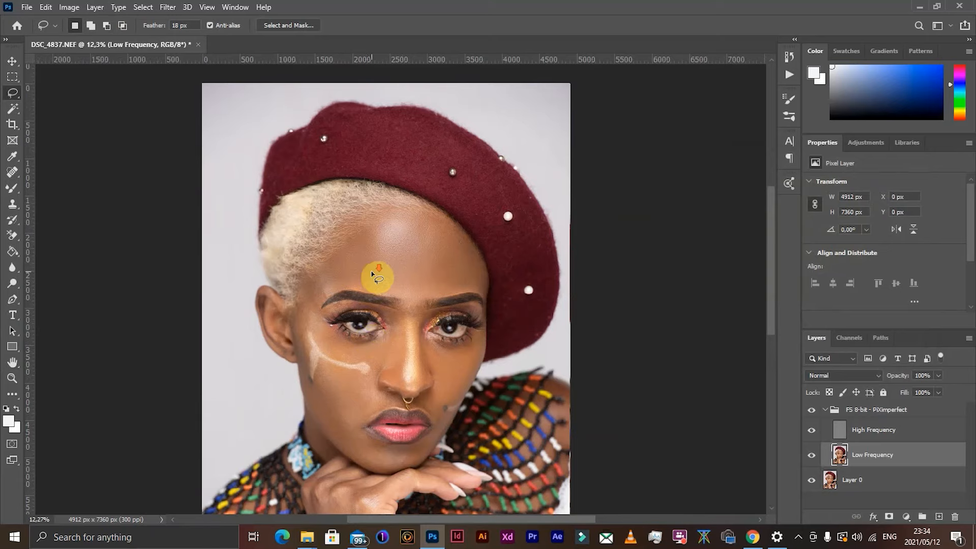
# - Lasso the skin between the near eye and the nose bridge, repeat the Gaussian Blur on it and deselect
pyautogui.scroll(-3, 373, 275)
pyautogui.scroll(3, 367, 275)
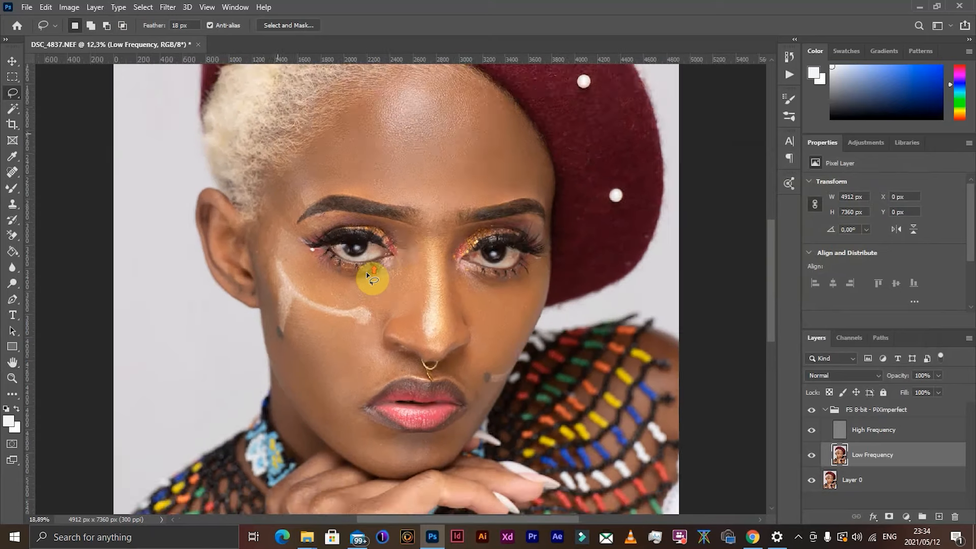
pyautogui.moveTo(416, 243)
pyautogui.mouseDown()
pyautogui.moveTo(430, 299)
pyautogui.moveTo(390, 304)
pyautogui.moveTo(402, 275)
pyautogui.moveTo(401, 221)
pyautogui.moveTo(416, 225)
pyautogui.moveTo(427, 250)
pyautogui.moveTo(429, 291)
pyautogui.mouseUp()
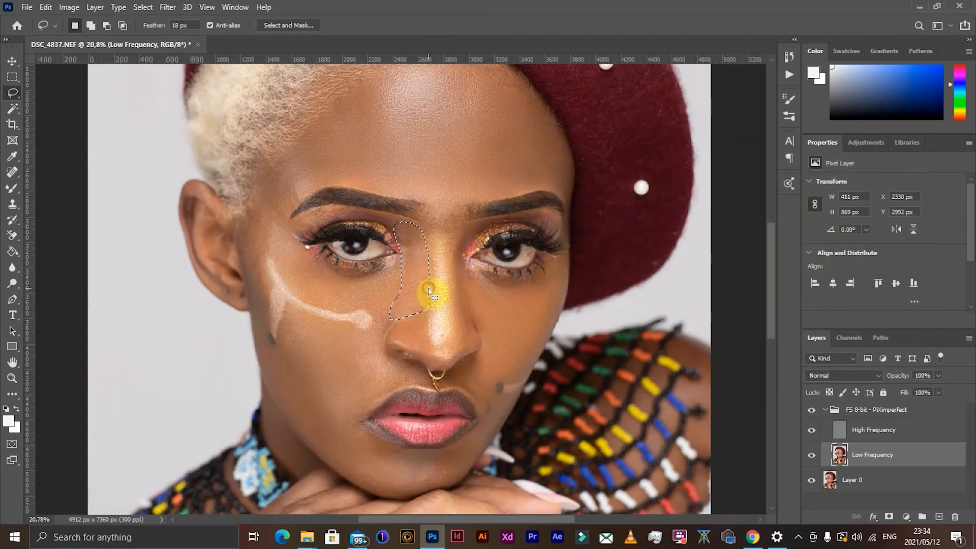
pyautogui.click(169, 7)
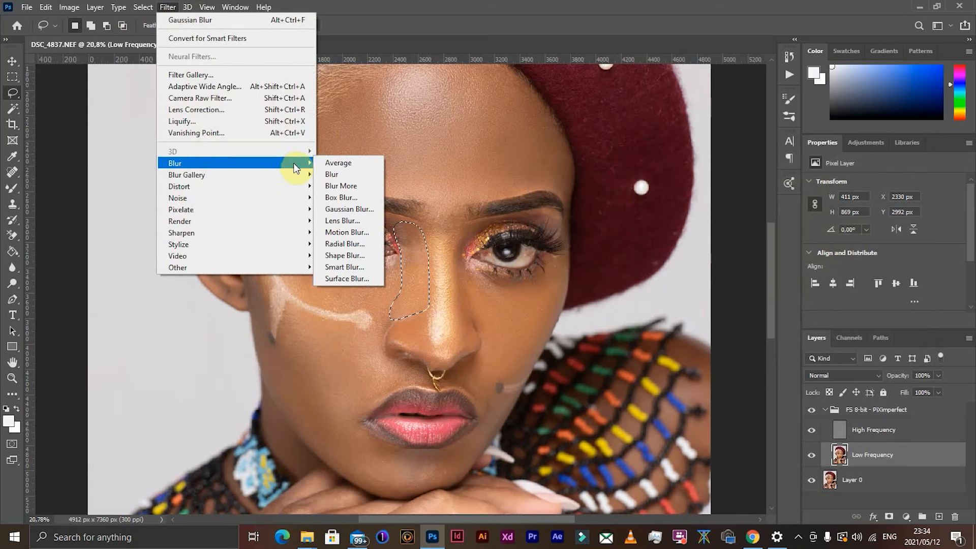
pyautogui.moveTo(270, 162)
pyautogui.click(168, 8)
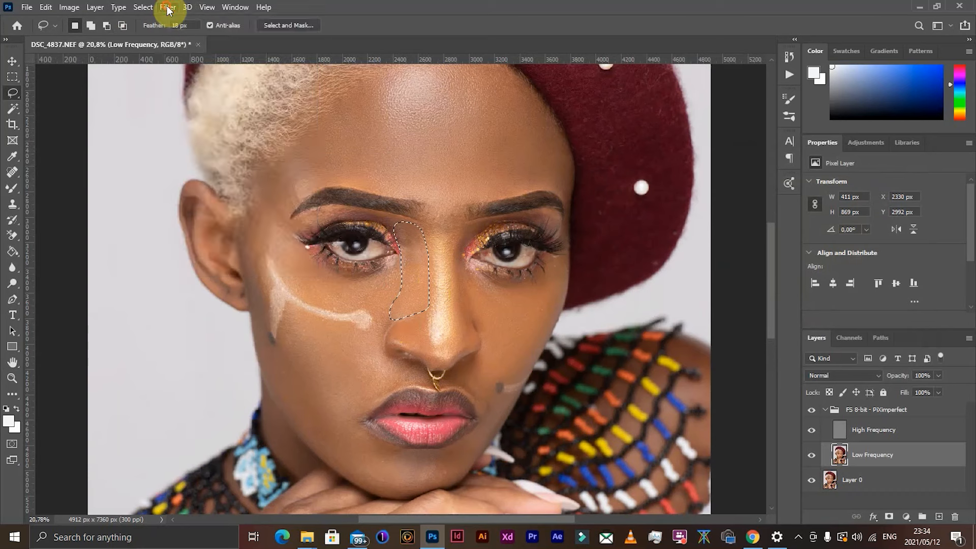
pyautogui.click(168, 9)
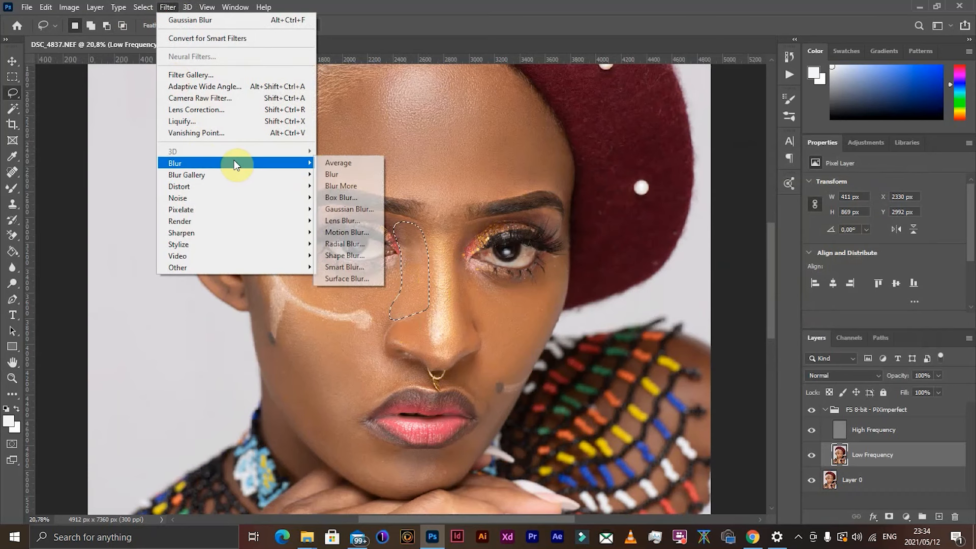
pyautogui.click(419, 5)
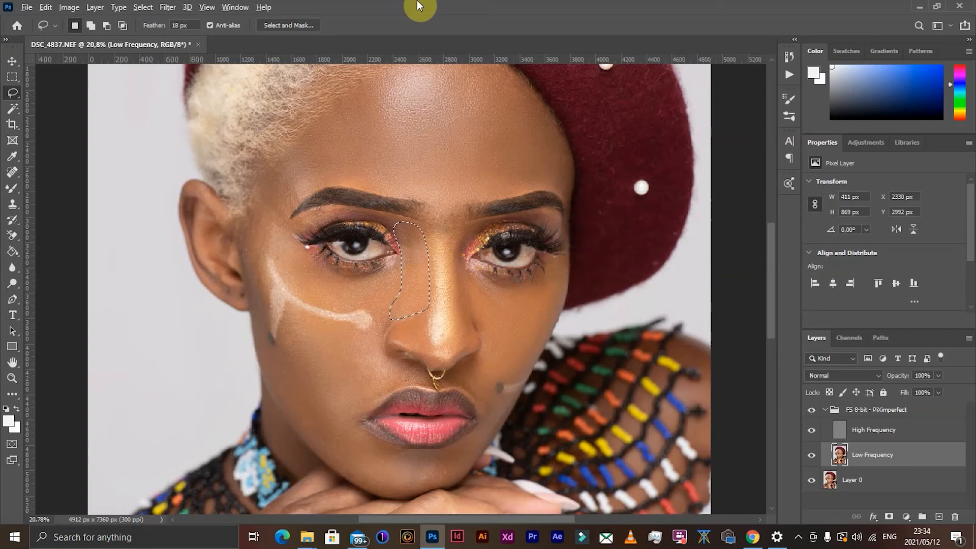
pyautogui.hotkey('ctrl', 'd')
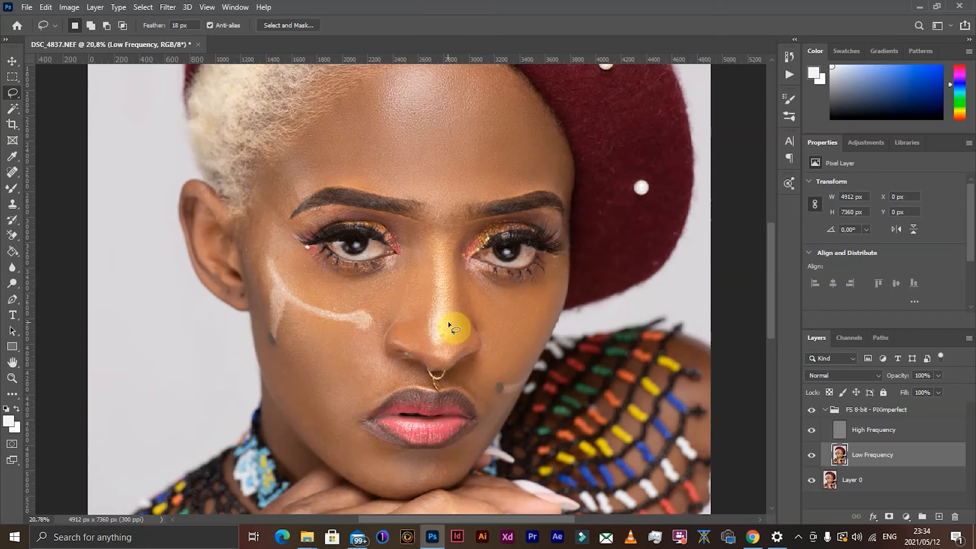
pyautogui.moveTo(404, 267)
pyautogui.mouseDown()
pyautogui.moveTo(342, 278)
pyautogui.moveTo(265, 220)
pyautogui.moveTo(250, 237)
pyautogui.moveTo(257, 320)
pyautogui.mouseUp()
pyautogui.moveTo(273, 363)
pyautogui.mouseDown()
pyautogui.moveTo(308, 377)
pyautogui.moveTo(353, 370)
pyautogui.moveTo(403, 311)
pyautogui.moveTo(406, 261)
pyautogui.mouseUp()
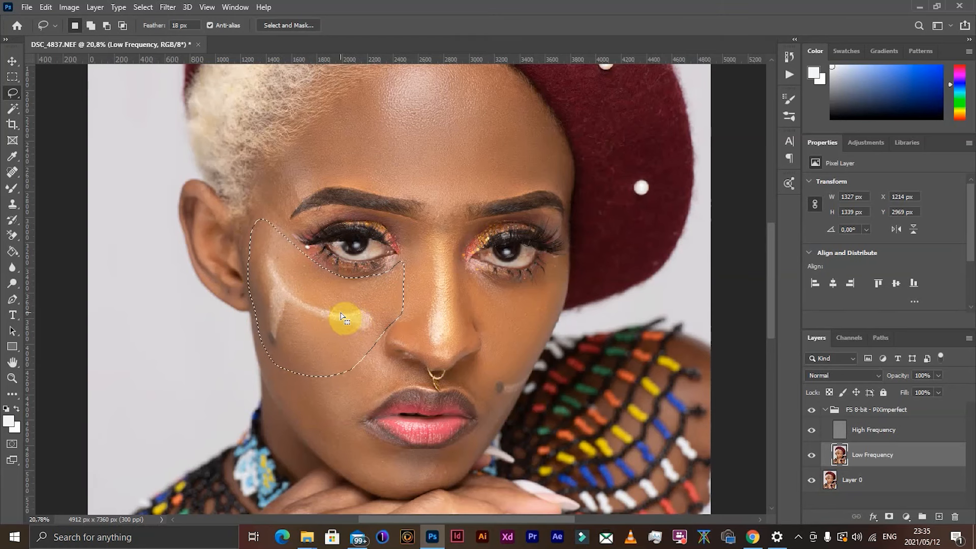
pyautogui.hotkey('ctrl', 'd')
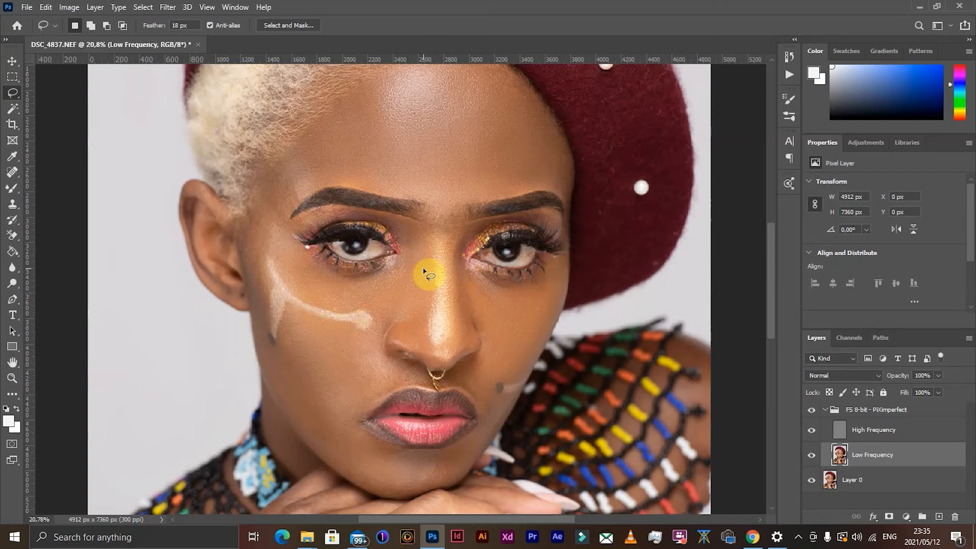
# - Lasso and blur the skin under the near eye and the narrow strip between the ear and the white face paint
pyautogui.moveTo(406, 253)
pyautogui.mouseDown()
pyautogui.moveTo(396, 300)
pyautogui.moveTo(338, 315)
pyautogui.moveTo(283, 281)
pyautogui.moveTo(257, 225)
pyautogui.moveTo(260, 216)
pyautogui.moveTo(282, 223)
pyautogui.moveTo(317, 266)
pyautogui.moveTo(363, 274)
pyautogui.moveTo(407, 252)
pyautogui.mouseUp()
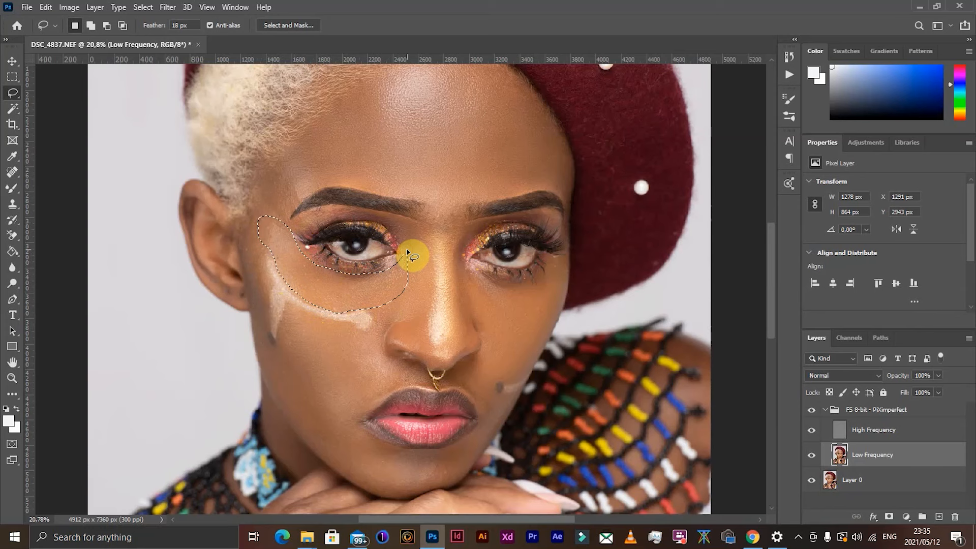
pyautogui.click(406, 251)
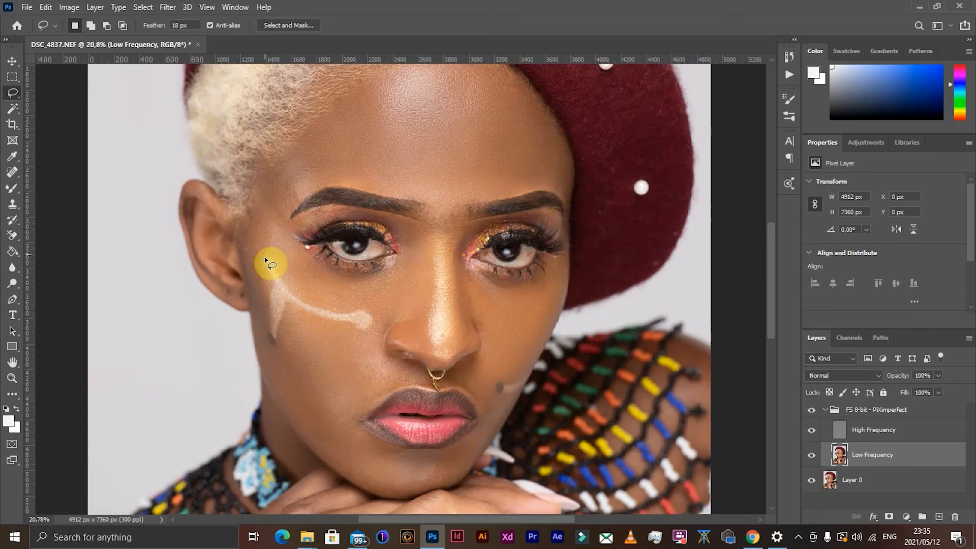
pyautogui.moveTo(251, 246); pyautogui.dragTo(270, 303)
pyautogui.moveTo(277, 345)
pyautogui.mouseDown()
pyautogui.moveTo(278, 370)
pyautogui.moveTo(266, 362)
pyautogui.moveTo(252, 280)
pyautogui.mouseUp()
pyautogui.moveTo(251, 247); pyautogui.dragTo(251, 247)
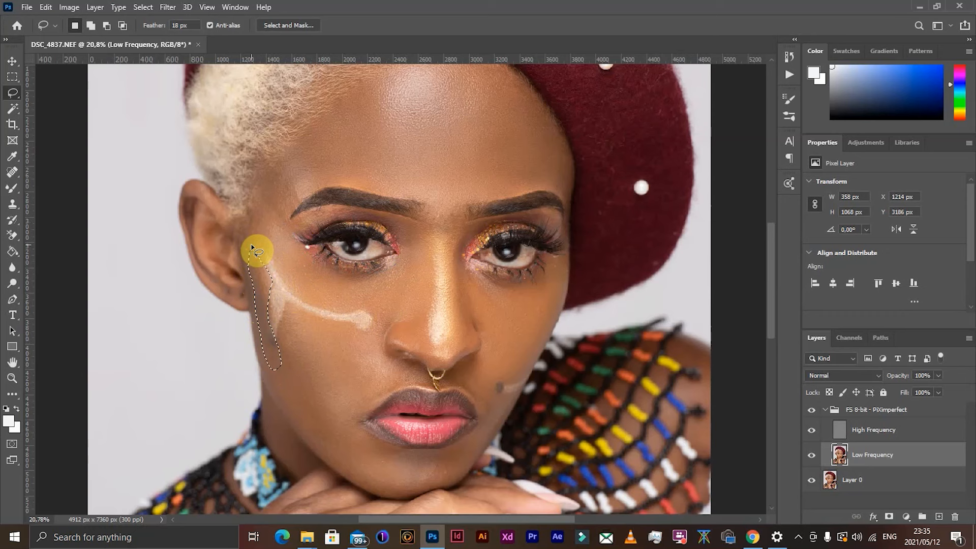
pyautogui.hotkey('ctrl', 'd')
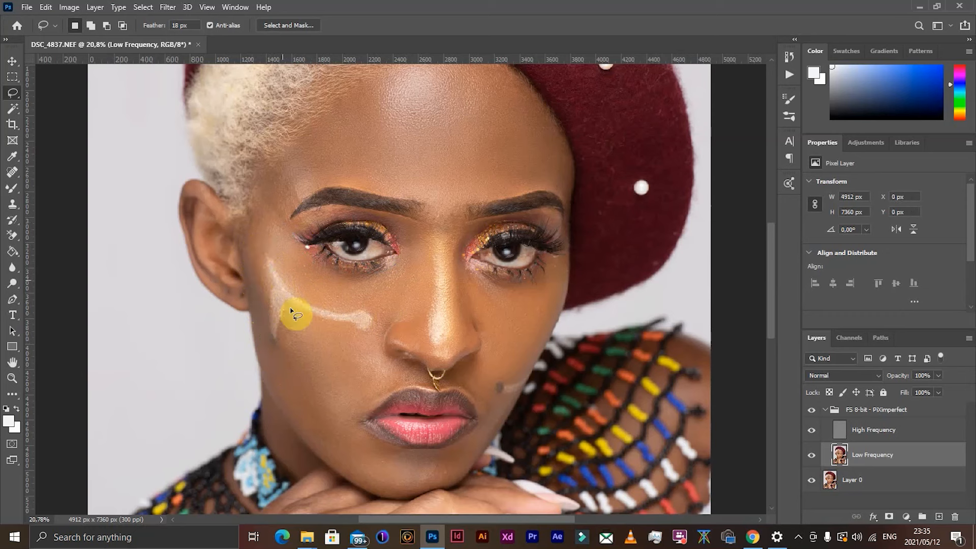
# - Lasso the near cheek below the white face paint, repeat the Gaussian Blur on it and deselect
pyautogui.moveTo(286, 305); pyautogui.dragTo(281, 319)
pyautogui.moveTo(328, 425)
pyautogui.mouseDown()
pyautogui.moveTo(343, 424)
pyautogui.moveTo(384, 365)
pyautogui.moveTo(388, 327)
pyautogui.mouseUp()
pyautogui.moveTo(286, 309); pyautogui.dragTo(286, 309)
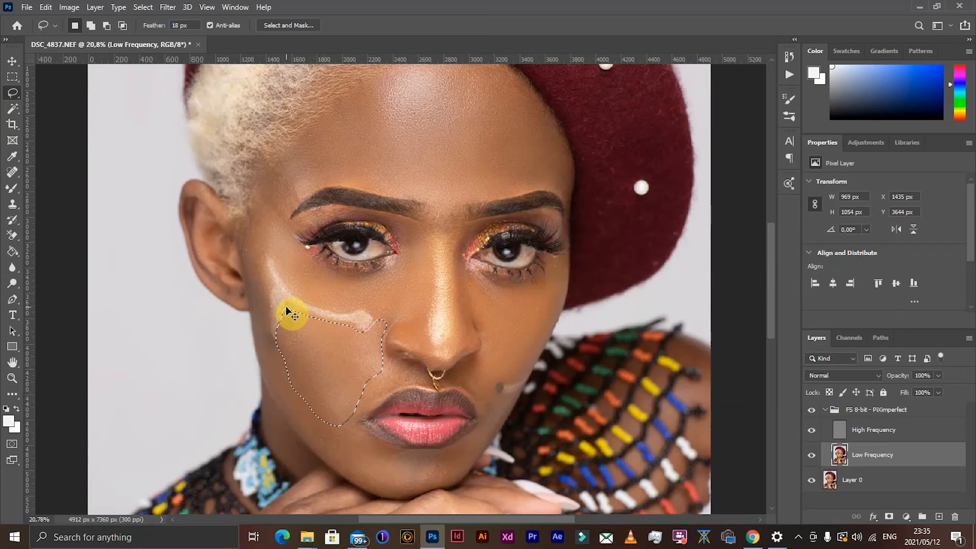
pyautogui.click(287, 309)
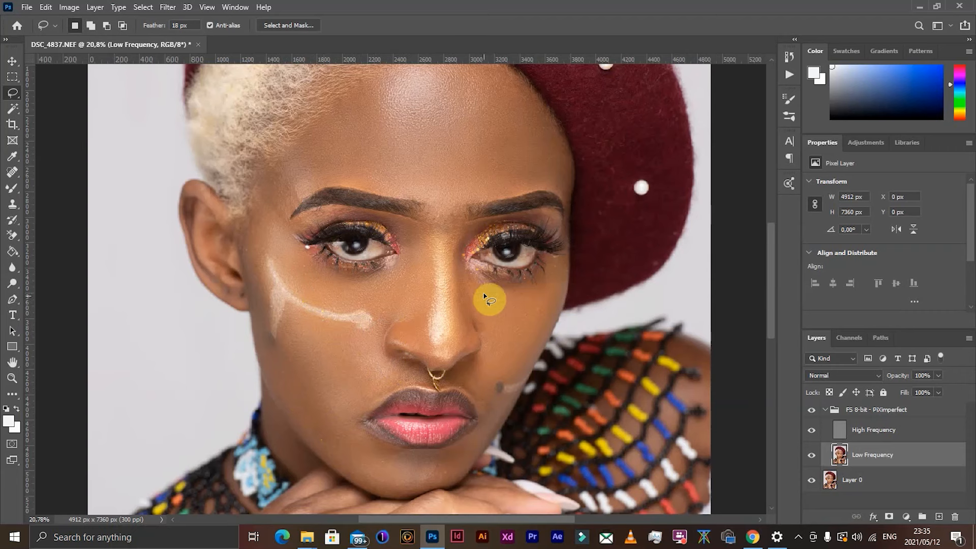
# - Lasso and blur the far cheek below the eye and the skin above the near side of the upper lip
pyautogui.moveTo(475, 275)
pyautogui.mouseDown()
pyautogui.moveTo(542, 284)
pyautogui.moveTo(549, 309)
pyautogui.moveTo(527, 373)
pyautogui.moveTo(496, 380)
pyautogui.moveTo(479, 367)
pyautogui.moveTo(472, 276)
pyautogui.mouseUp()
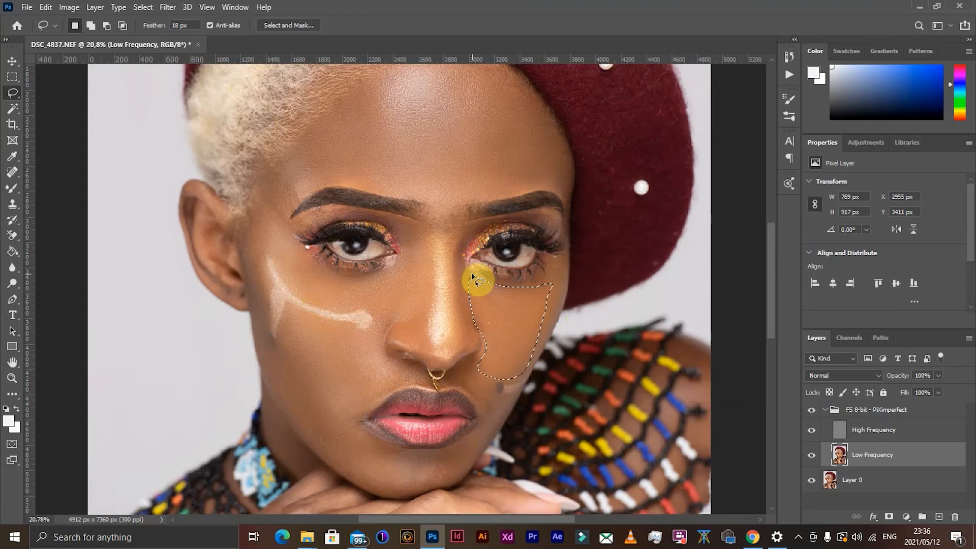
pyautogui.scroll(-3, 475, 285)
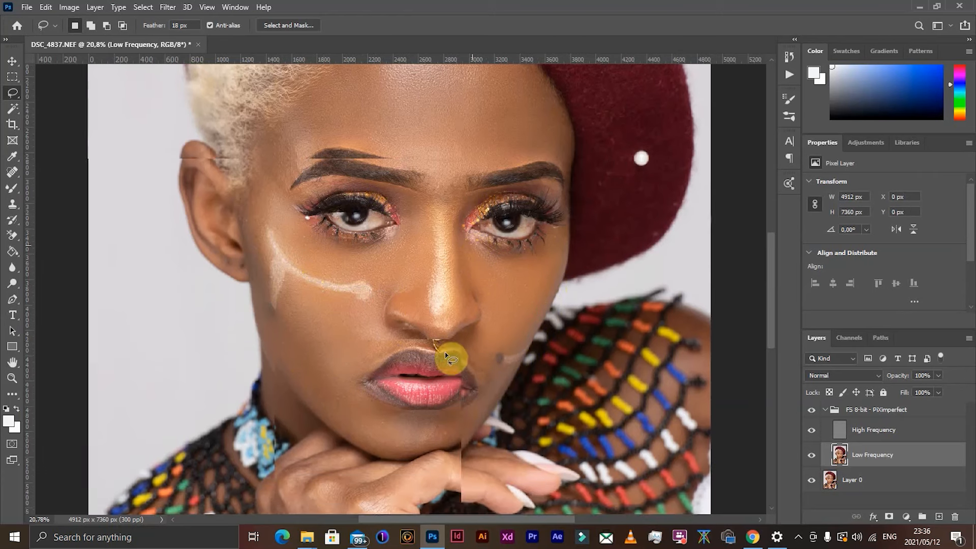
pyautogui.moveTo(412, 279)
pyautogui.mouseDown()
pyautogui.moveTo(408, 295)
pyautogui.moveTo(347, 330)
pyautogui.moveTo(344, 311)
pyautogui.moveTo(386, 288)
pyautogui.mouseUp()
pyautogui.moveTo(409, 279)
pyautogui.mouseDown()
pyautogui.moveTo(427, 275)
pyautogui.moveTo(427, 296)
pyautogui.moveTo(403, 299)
pyautogui.mouseUp()
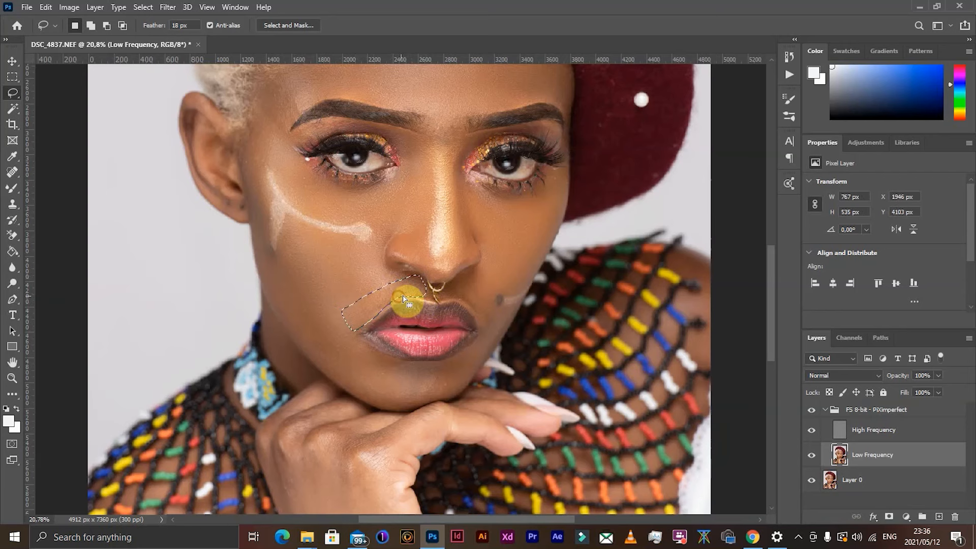
pyautogui.hotkey('ctrl', 'd')
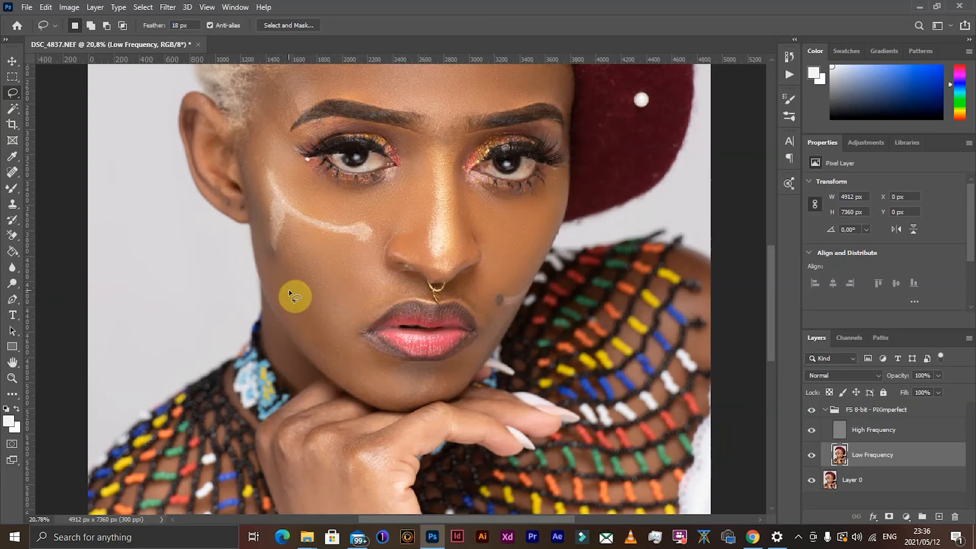
# - Lasso and blur the skin along the near jawline and the centre of the chin, clearing each selection
pyautogui.moveTo(288, 290)
pyautogui.mouseDown()
pyautogui.moveTo(318, 325)
pyautogui.moveTo(382, 357)
pyautogui.moveTo(388, 382)
pyautogui.moveTo(375, 392)
pyautogui.moveTo(349, 388)
pyautogui.moveTo(319, 365)
pyautogui.moveTo(288, 292)
pyautogui.mouseUp()
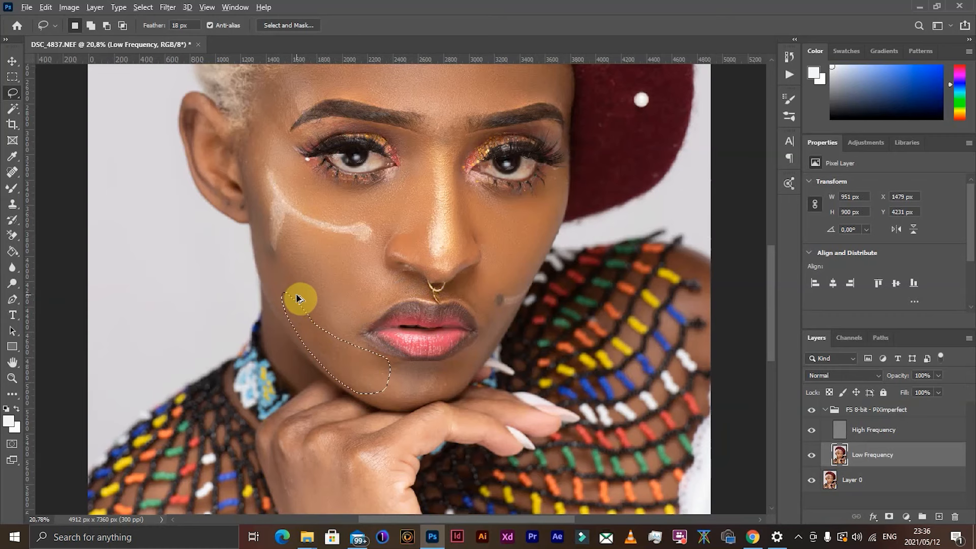
pyautogui.hotkey('ctrl', 'd')
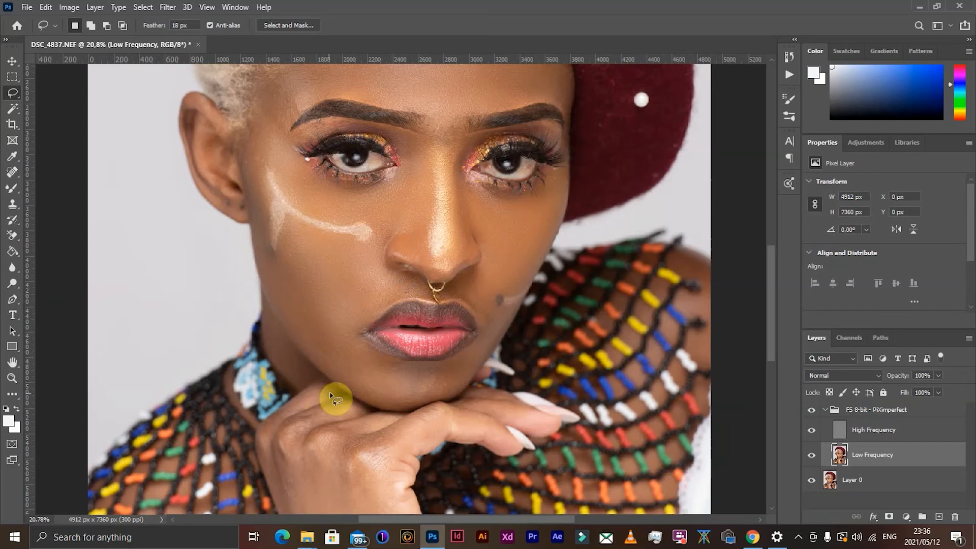
pyautogui.moveTo(395, 366)
pyautogui.mouseDown()
pyautogui.moveTo(446, 370)
pyautogui.moveTo(450, 388)
pyautogui.moveTo(435, 396)
pyautogui.moveTo(393, 390)
pyautogui.moveTo(396, 366)
pyautogui.mouseUp()
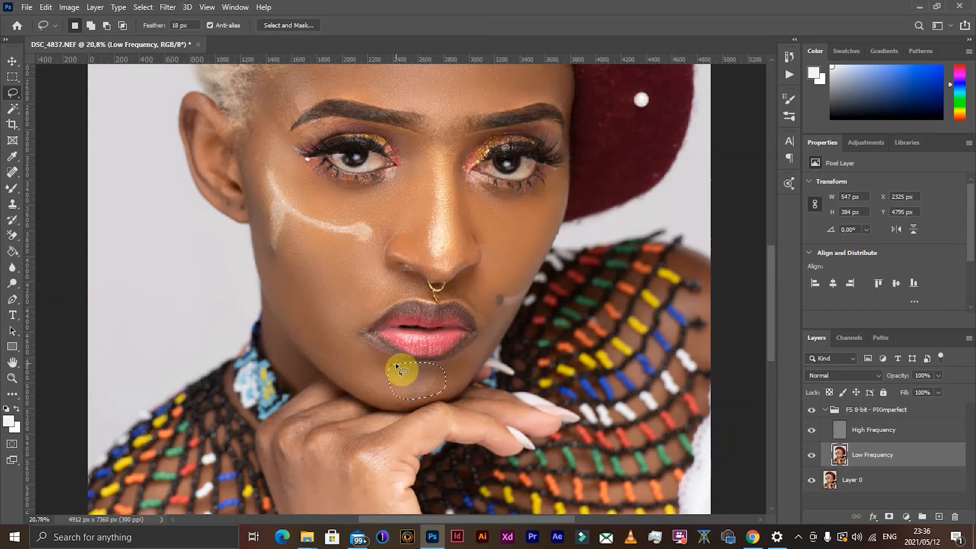
pyautogui.hotkey('ctrl', 'd')
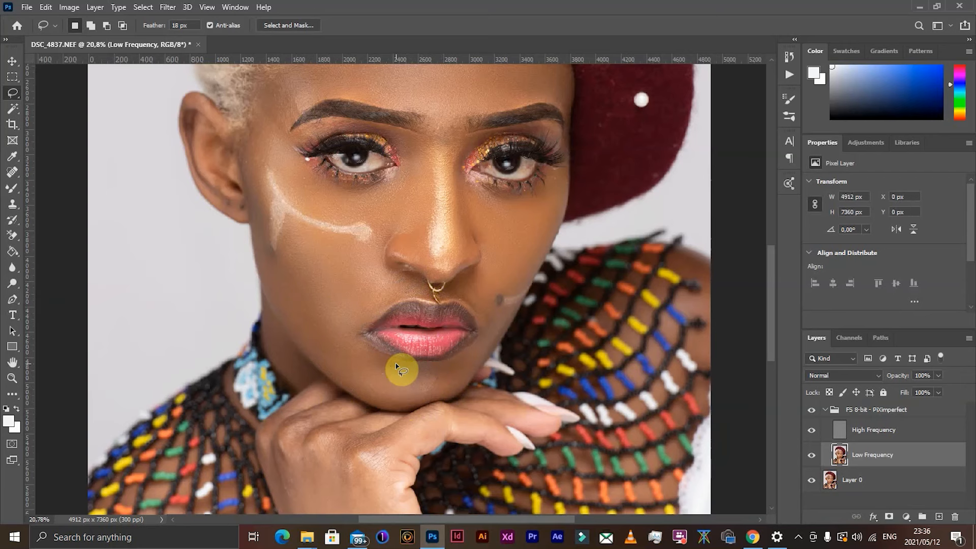
# - Lasso and blur the skin beside the far corner of the mouth down to the chin, and deselect
pyautogui.moveTo(460, 297)
pyautogui.mouseDown()
pyautogui.moveTo(464, 283)
pyautogui.moveTo(498, 305)
pyautogui.moveTo(504, 328)
pyautogui.mouseUp()
pyautogui.moveTo(470, 378)
pyautogui.mouseDown()
pyautogui.moveTo(452, 362)
pyautogui.moveTo(477, 338)
pyautogui.moveTo(457, 299)
pyautogui.mouseUp()
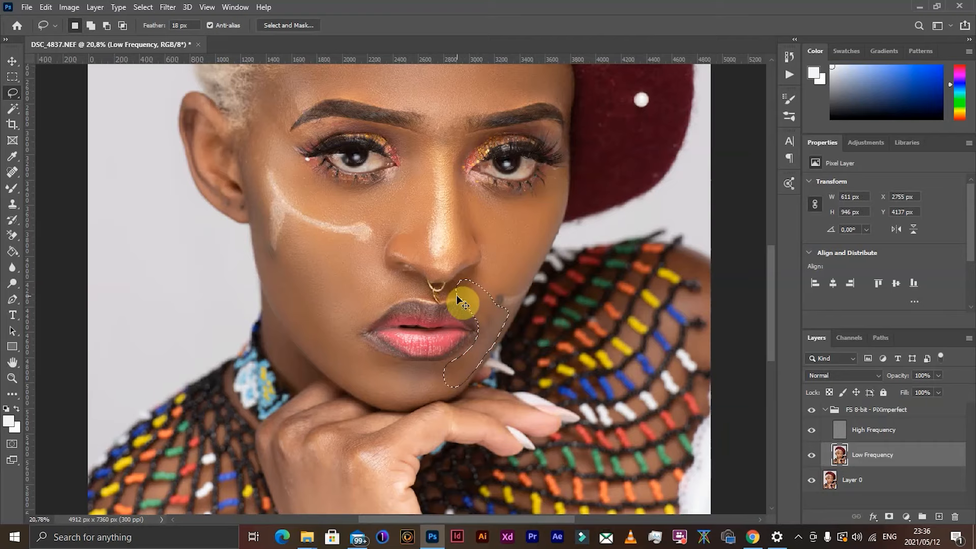
pyautogui.hotkey('ctrl', 'd')
pyautogui.scroll(-5, 385, 343)
pyautogui.scroll(4, 365, 450)
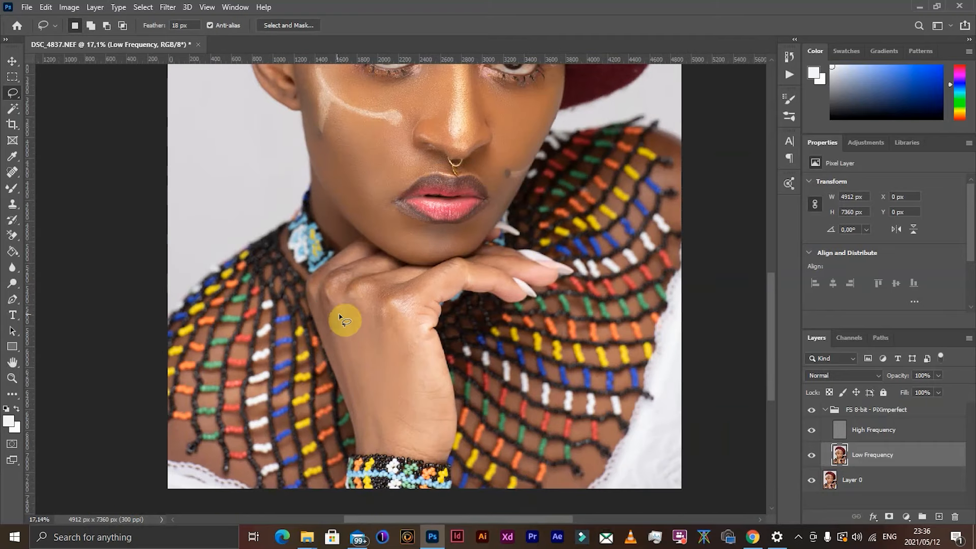
# - Lasso and blur the skin on the back of the hand and the fingers below the chin, clearing each selection
pyautogui.moveTo(313, 299)
pyautogui.mouseDown()
pyautogui.moveTo(383, 306)
pyautogui.moveTo(421, 442)
pyautogui.moveTo(366, 451)
pyautogui.moveTo(316, 305)
pyautogui.mouseUp()
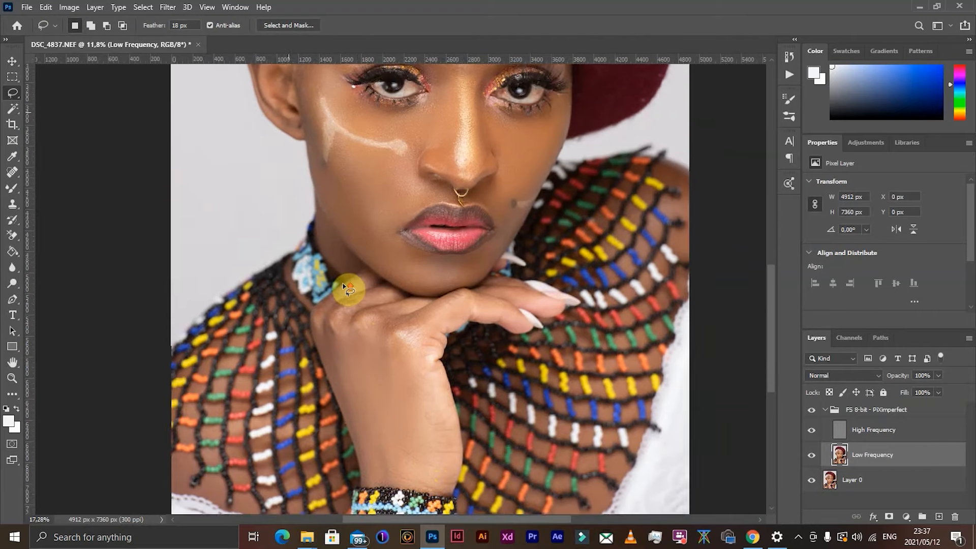
pyautogui.scroll(3, 343, 285)
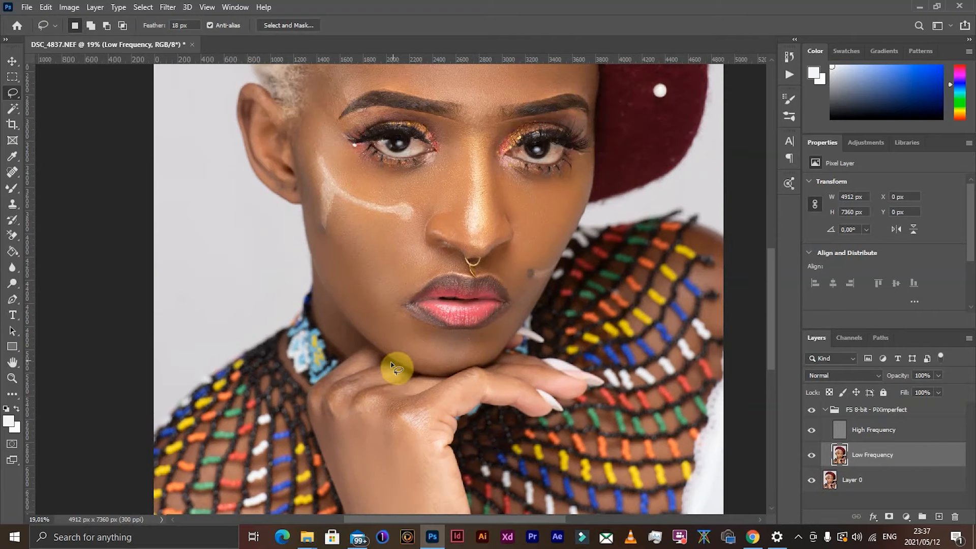
pyautogui.moveTo(396, 375); pyautogui.dragTo(343, 398)
pyautogui.moveTo(392, 364)
pyautogui.mouseDown()
pyautogui.moveTo(397, 397)
pyautogui.moveTo(398, 385)
pyautogui.moveTo(431, 383)
pyautogui.moveTo(352, 372)
pyautogui.moveTo(322, 390)
pyautogui.moveTo(350, 361)
pyautogui.moveTo(380, 363)
pyautogui.mouseUp()
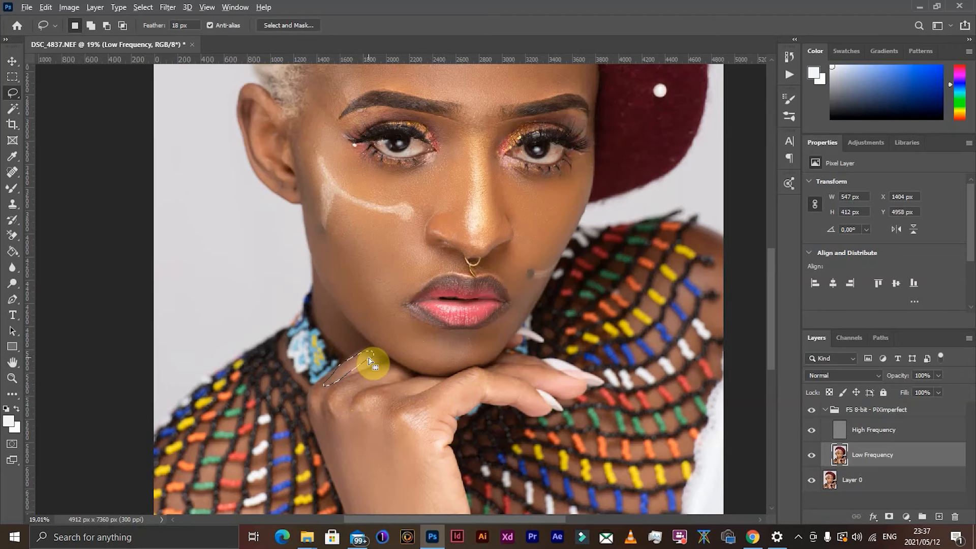
pyautogui.scroll(-3, 369, 362)
pyautogui.scroll(2, 368, 359)
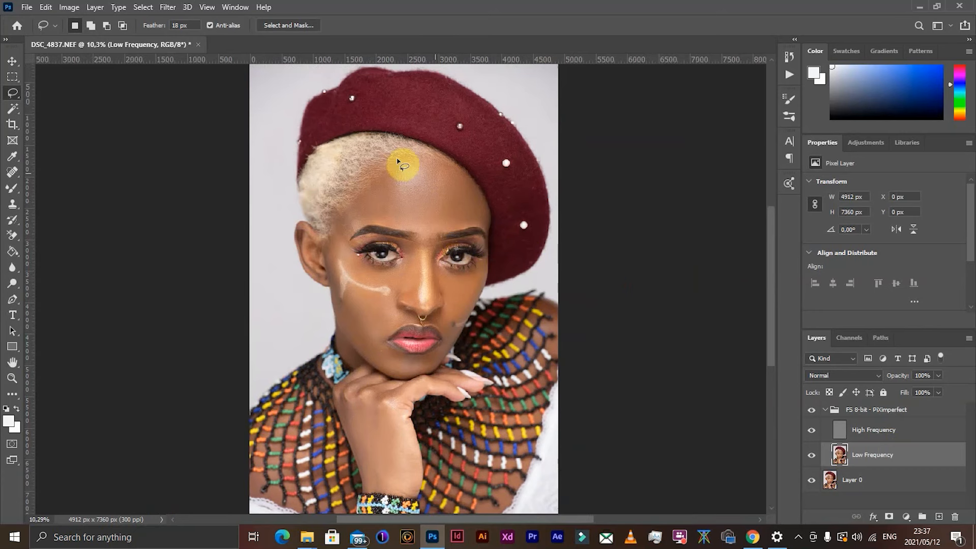
# - Switch to the Mixer Brush and examine the smoothed skin across the forehead and cheeks
pyautogui.click(12, 190)
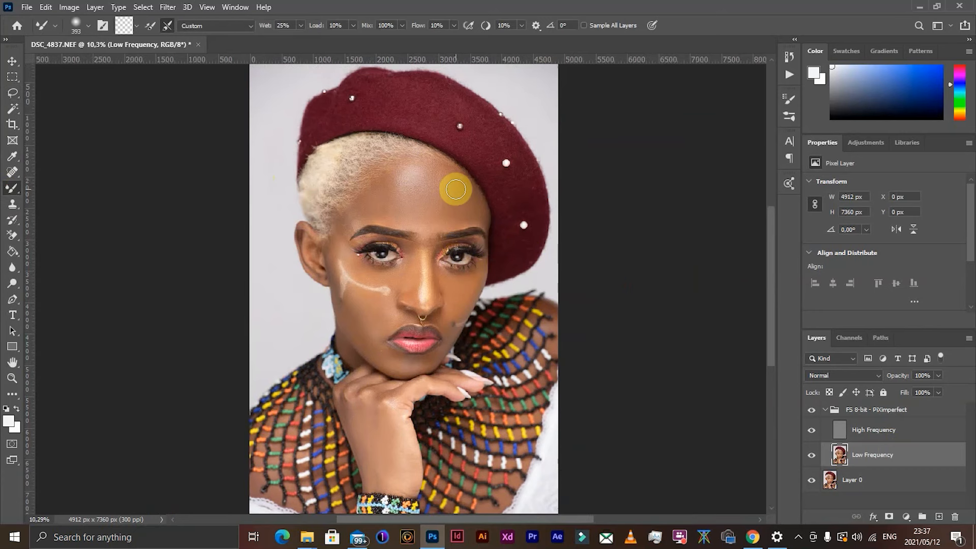
pyautogui.scroll(3, 455, 189)
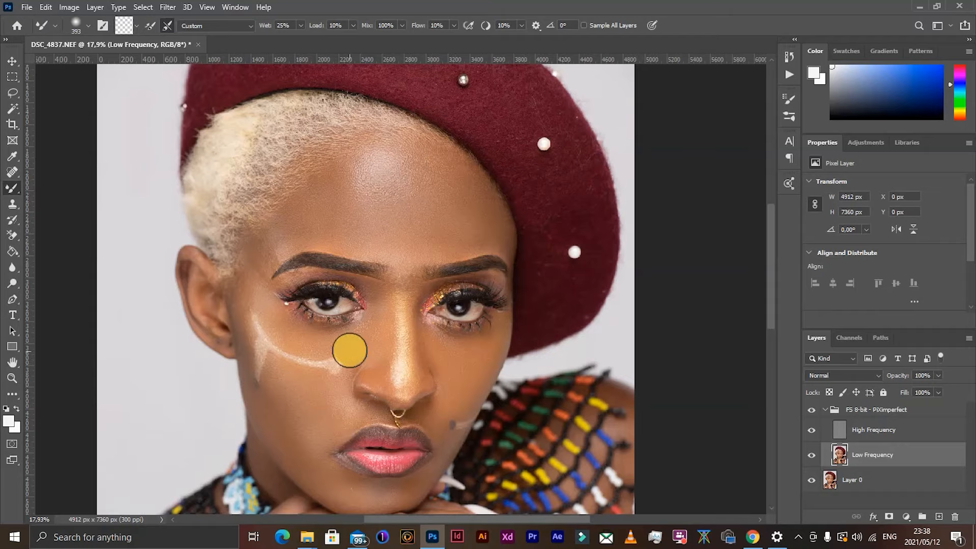
pyautogui.scroll(-3, 349, 351)
pyautogui.scroll(-1, 349, 350)
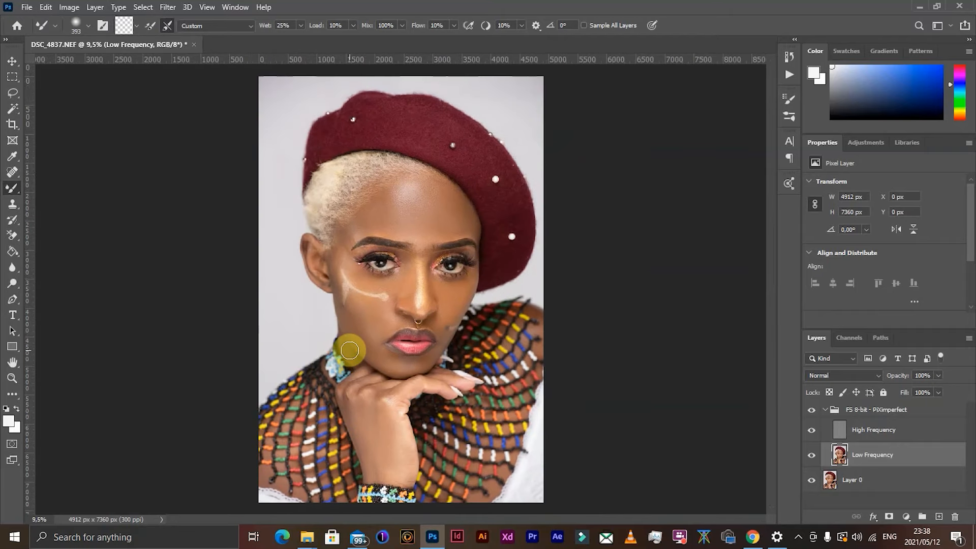
# - Collapse the FS 8-bit - PiXimperfect group and examine the retouched face up close and in the full portrait
pyautogui.click(825, 410)
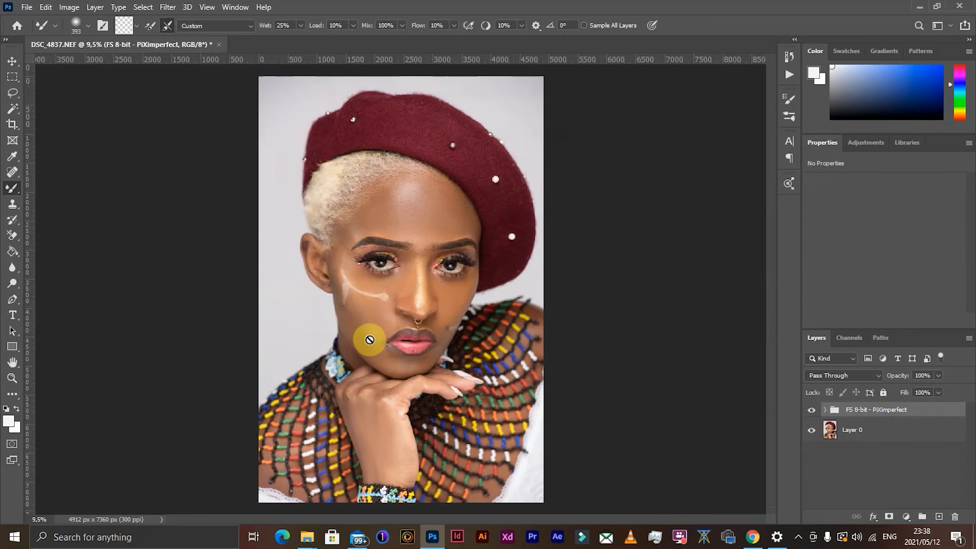
pyautogui.scroll(3, 382, 312)
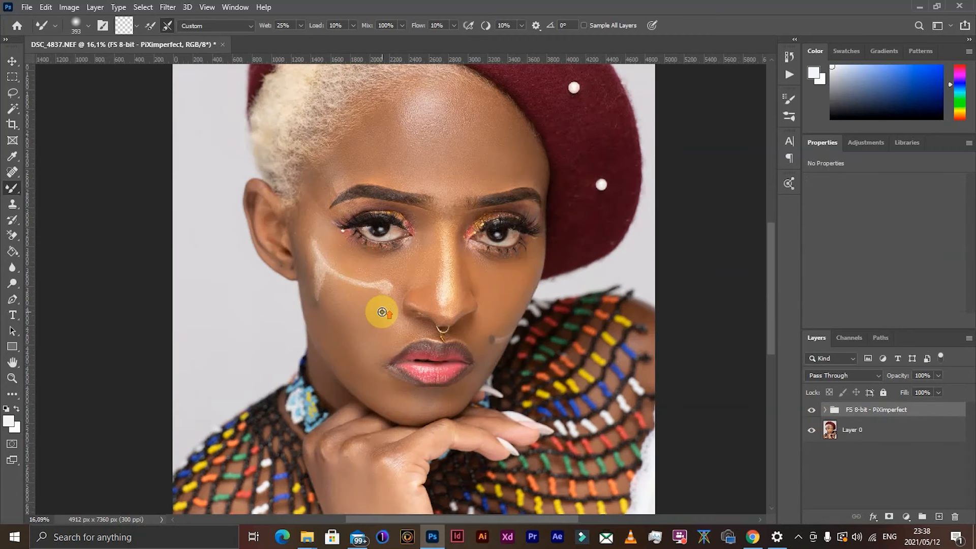
pyautogui.scroll(2, 382, 312)
pyautogui.scroll(-3, 382, 311)
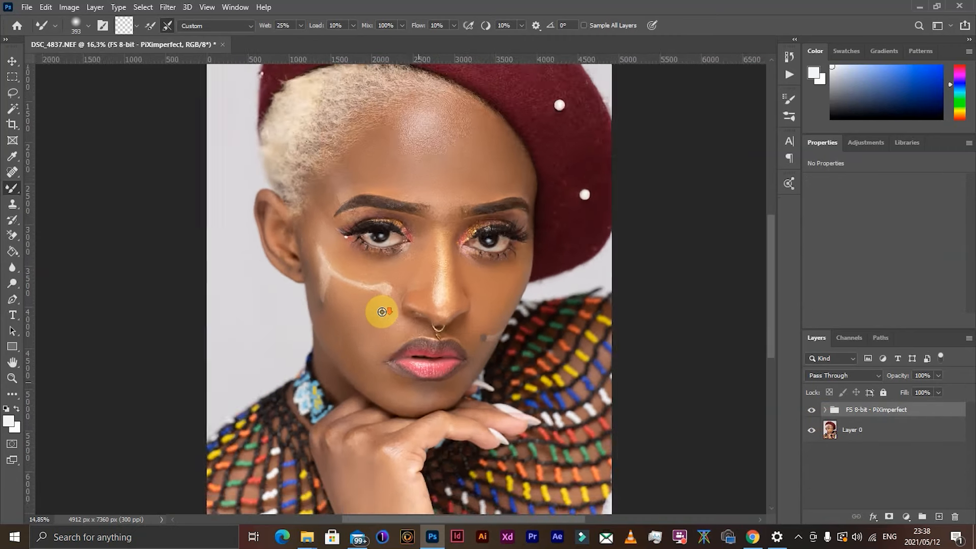
pyautogui.scroll(-3, 382, 312)
pyautogui.scroll(1, 381, 311)
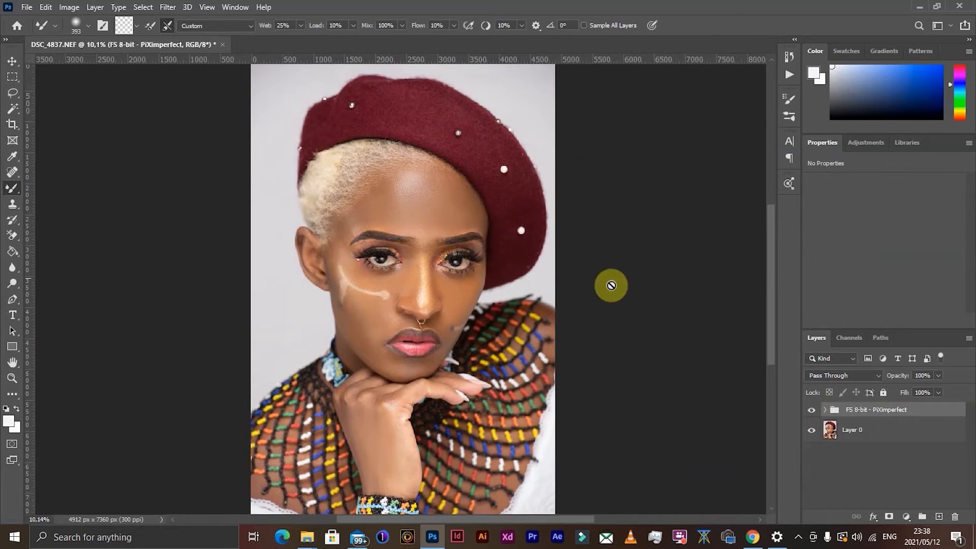
# - Add a strongly brightening Curves adjustment above the frequency separation group, invert its mask to black and switch to the Brush tool
pyautogui.click(903, 518)
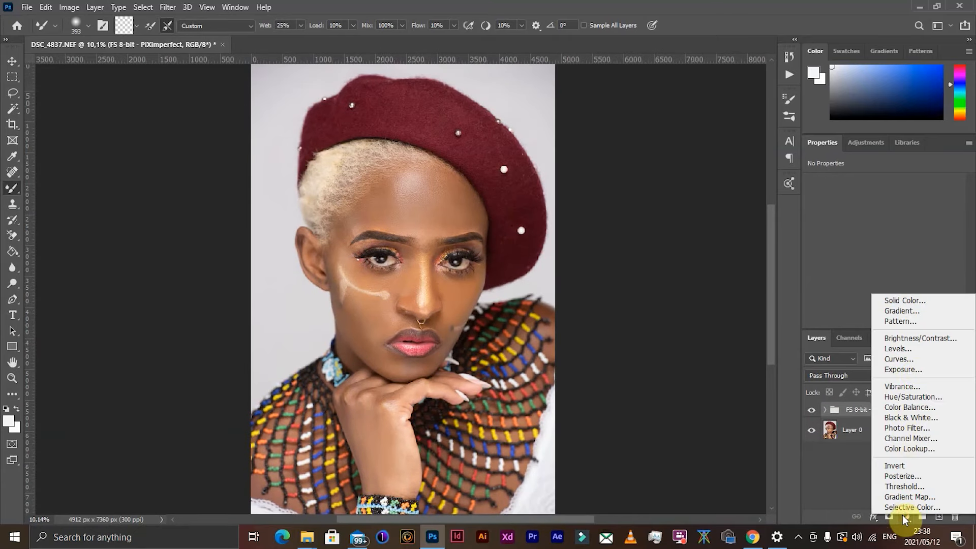
pyautogui.click(914, 362)
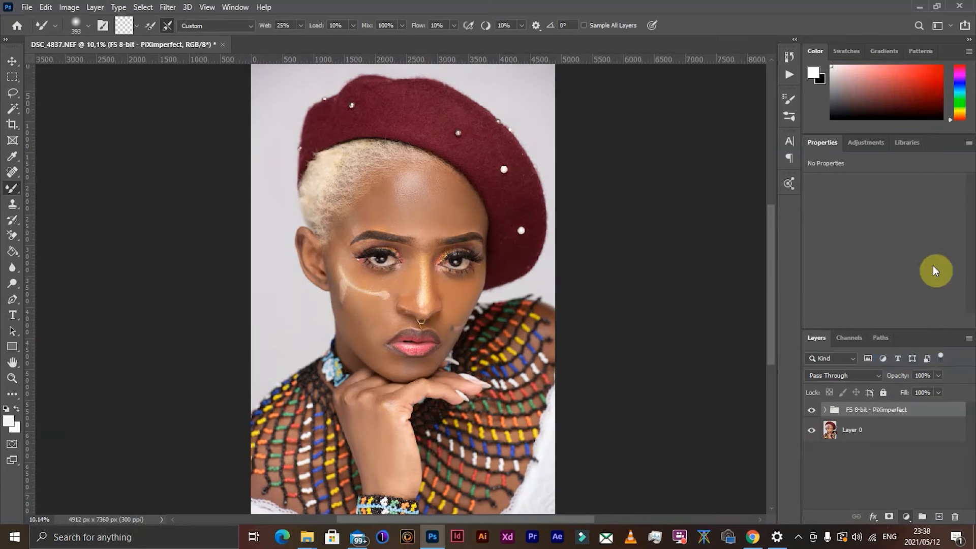
pyautogui.moveTo(895, 273); pyautogui.dragTo(872, 260)
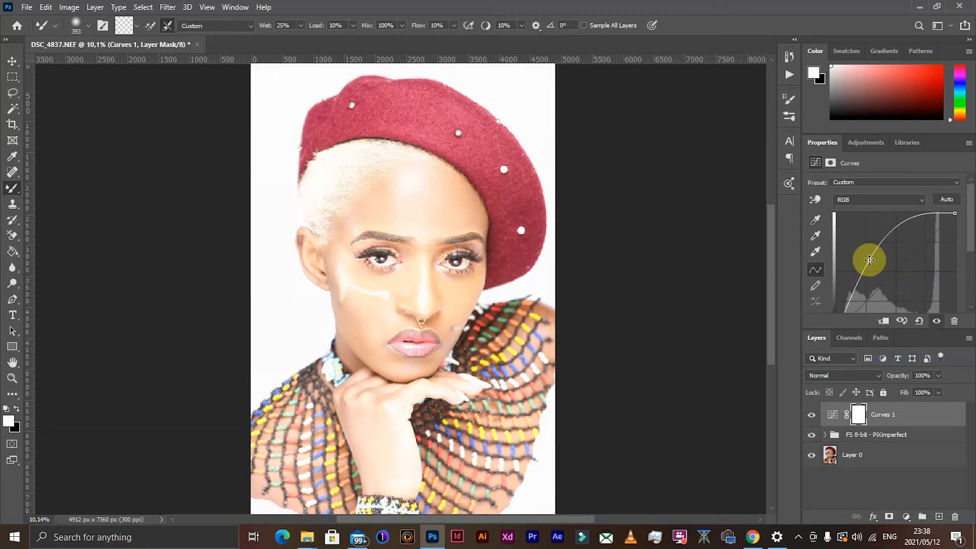
pyautogui.hotkey('ctrl', 'i')
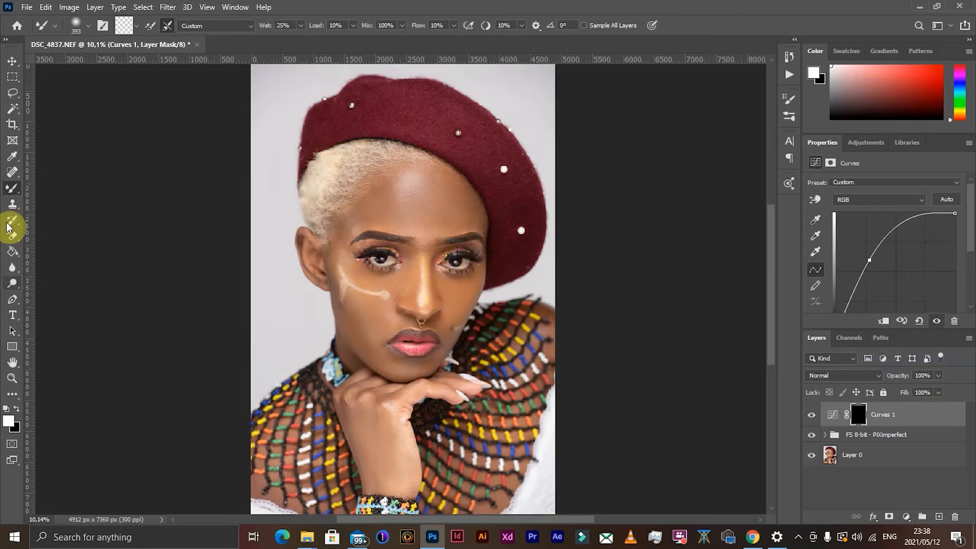
pyautogui.rightClick(13, 189)
pyautogui.click(36, 195)
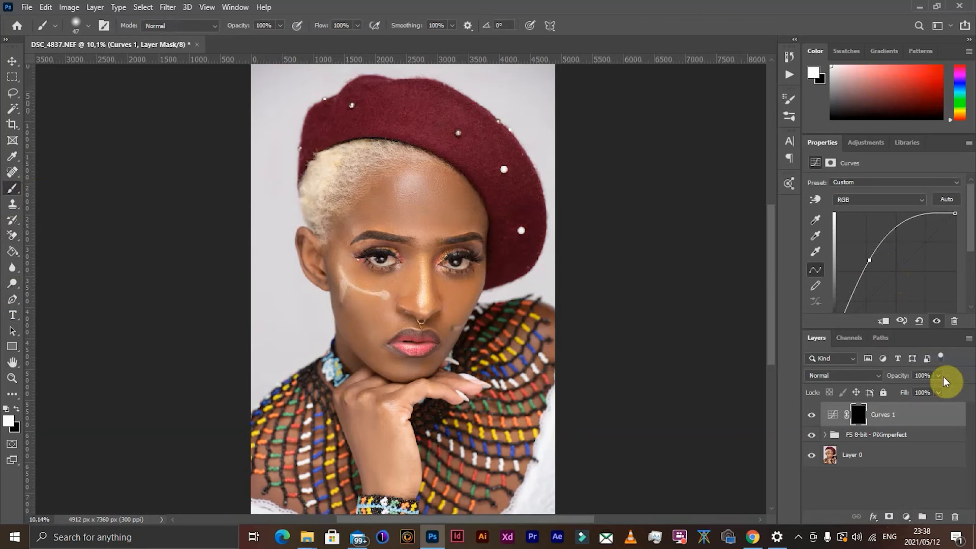
# - Add a Black & White adjustment above the Curves layer and set its Reds to -140
pyautogui.scroll(3, 402, 219)
pyautogui.click(905, 516)
pyautogui.click(922, 412)
pyautogui.moveTo(880, 227); pyautogui.dragTo(829, 227)
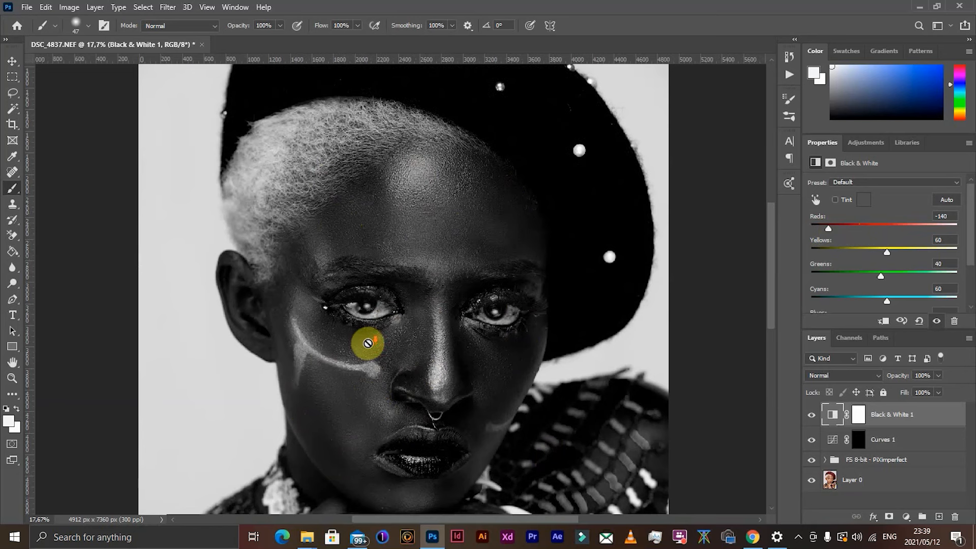
pyautogui.scroll(-2, 367, 343)
pyautogui.scroll(-2, 367, 343)
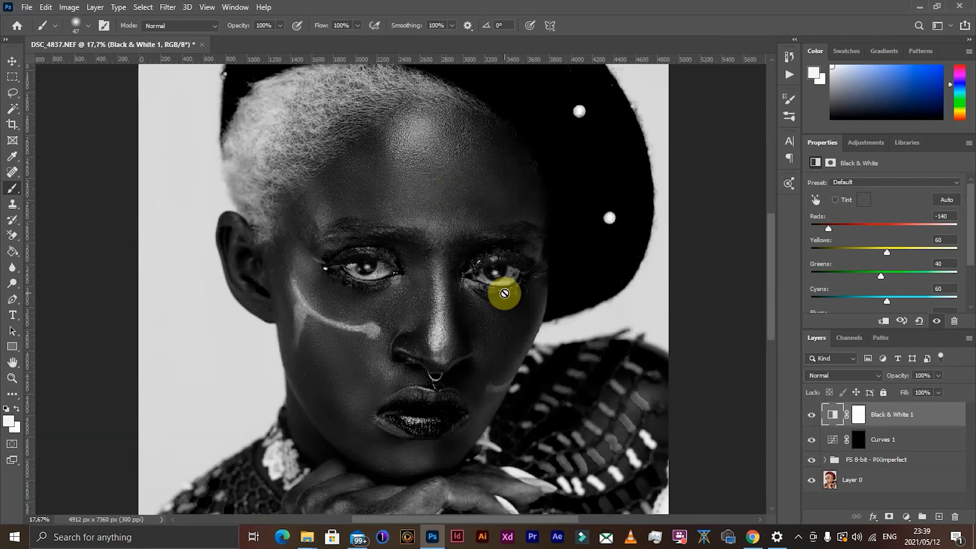
pyautogui.click(858, 438)
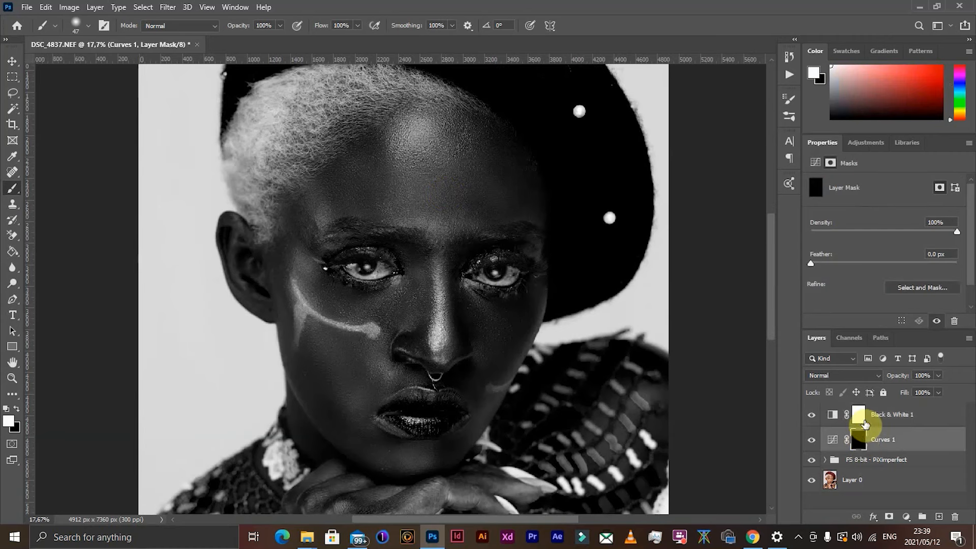
pyautogui.click(859, 414)
pyautogui.click(828, 414)
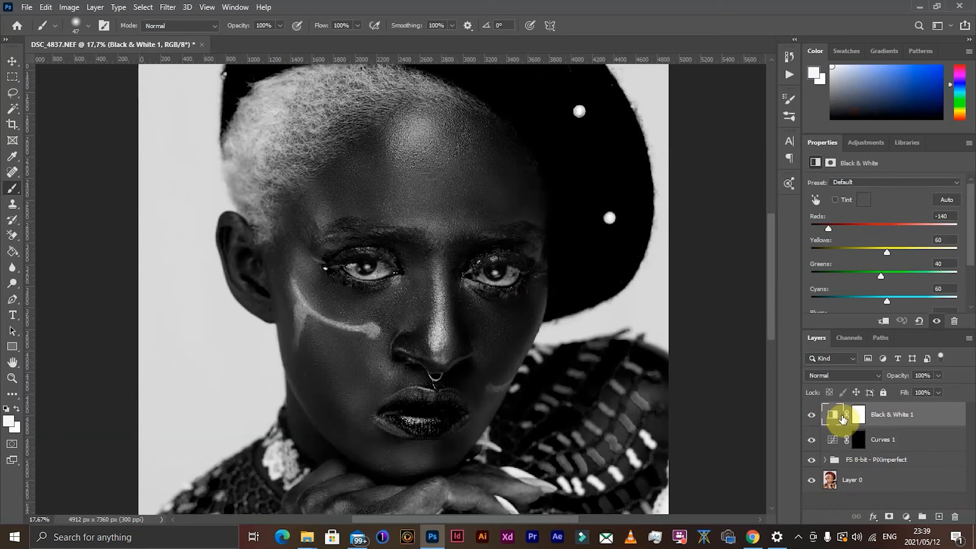
pyautogui.click(859, 415)
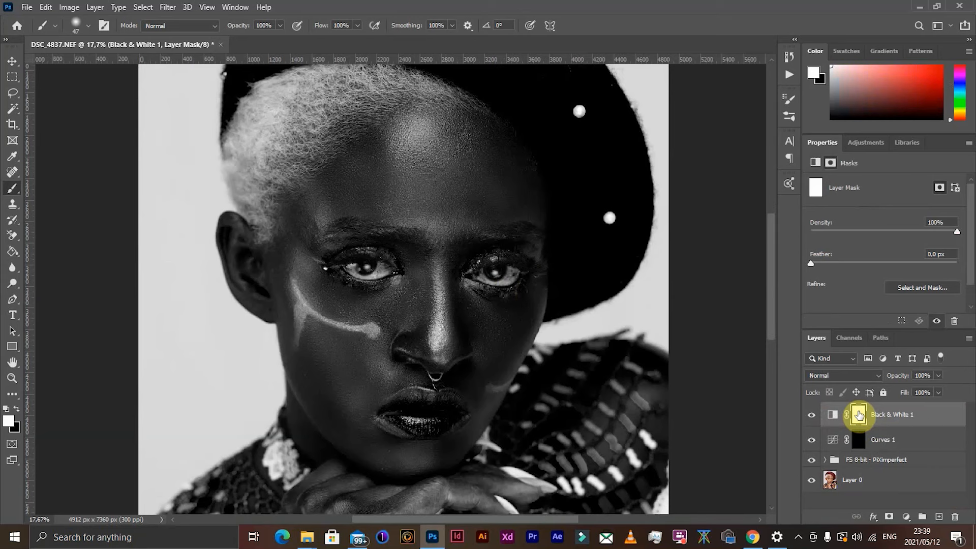
pyautogui.click(859, 440)
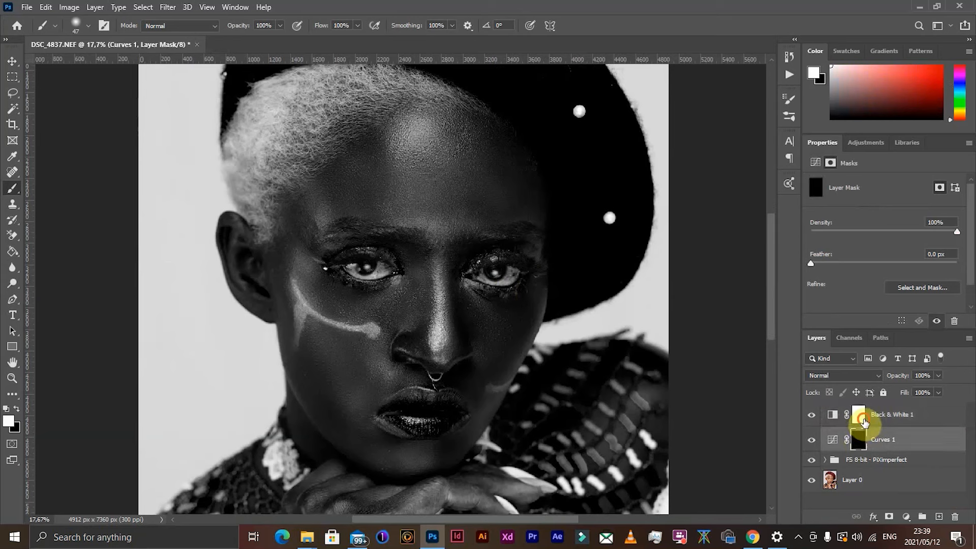
pyautogui.click(863, 420)
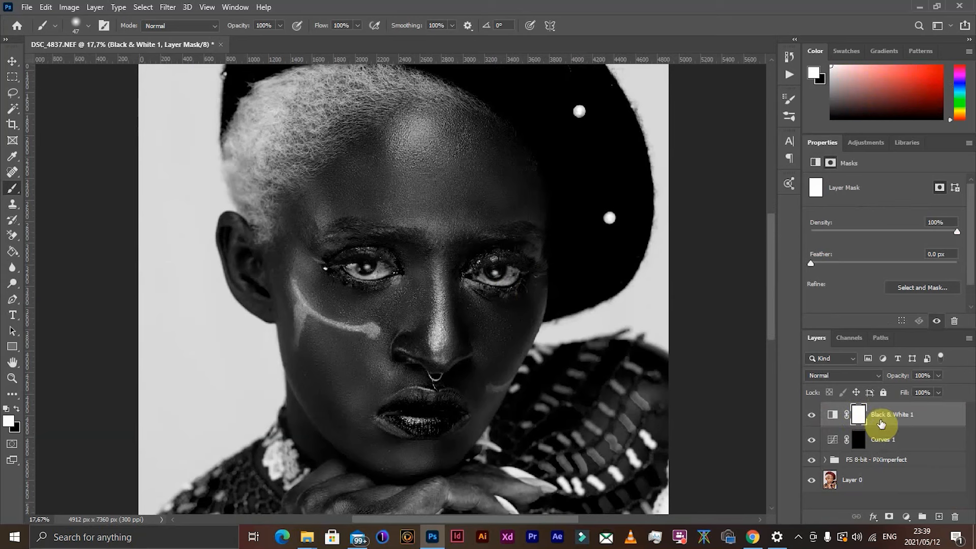
# - Target the Curves layer's mask and paint a white Brush highlight down the bridge of the nose
pyautogui.click(859, 448)
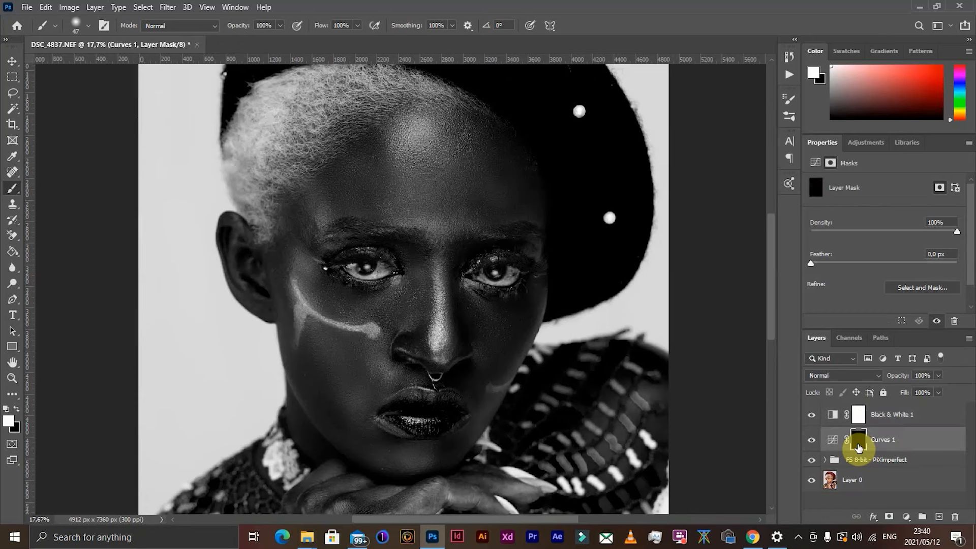
pyautogui.rightClick(13, 188)
pyautogui.click(35, 192)
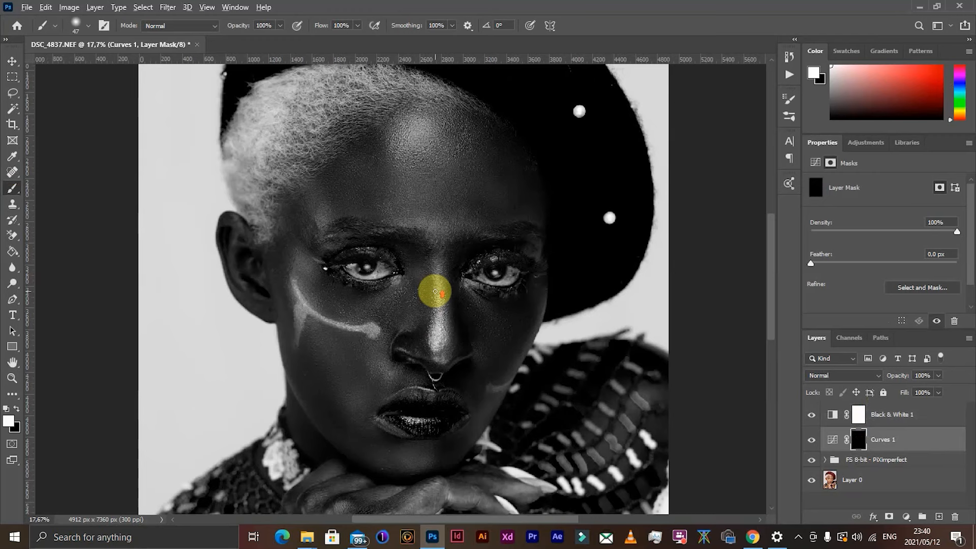
pyautogui.scroll(1, 435, 291)
pyautogui.moveTo(444, 250); pyautogui.dragTo(441, 303)
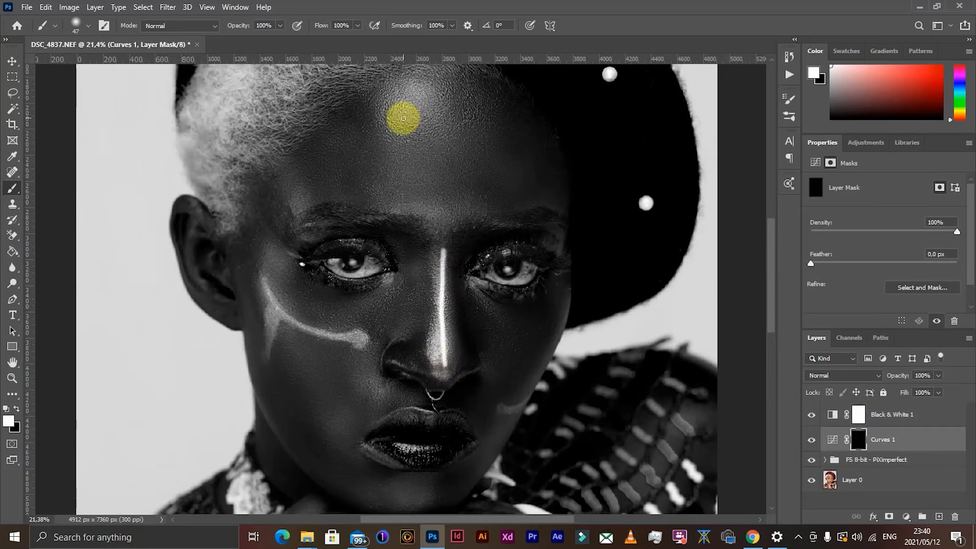
# - Paint three roughly vertical white highlight strokes on the centre of the forehead in the Curves mask
pyautogui.moveTo(403, 121); pyautogui.dragTo(415, 194)
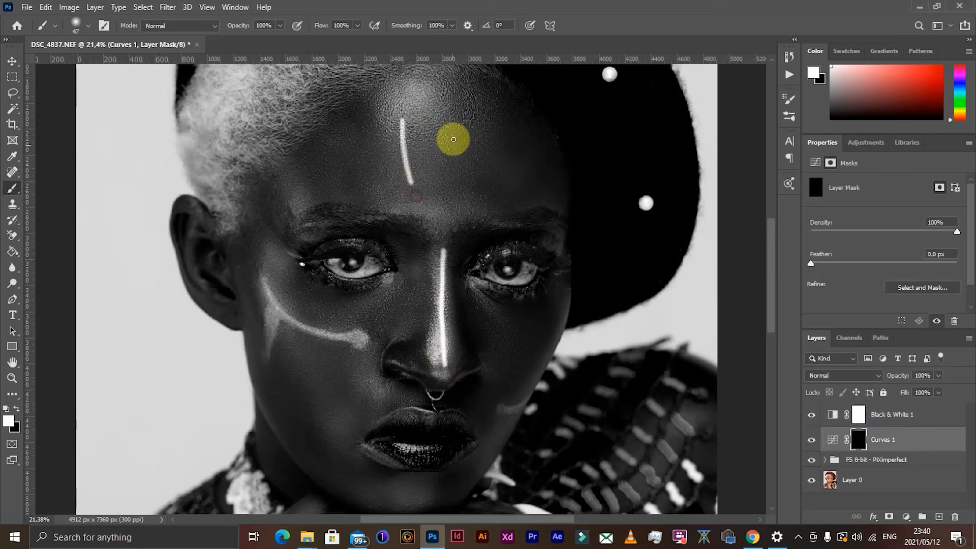
pyautogui.click(445, 113)
pyautogui.moveTo(454, 151); pyautogui.dragTo(457, 188)
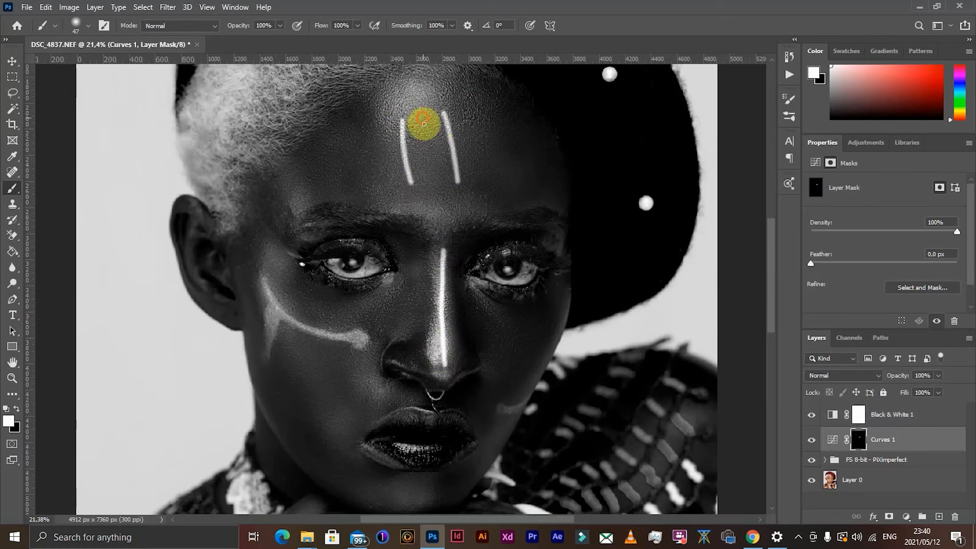
pyautogui.moveTo(424, 124); pyautogui.dragTo(435, 209)
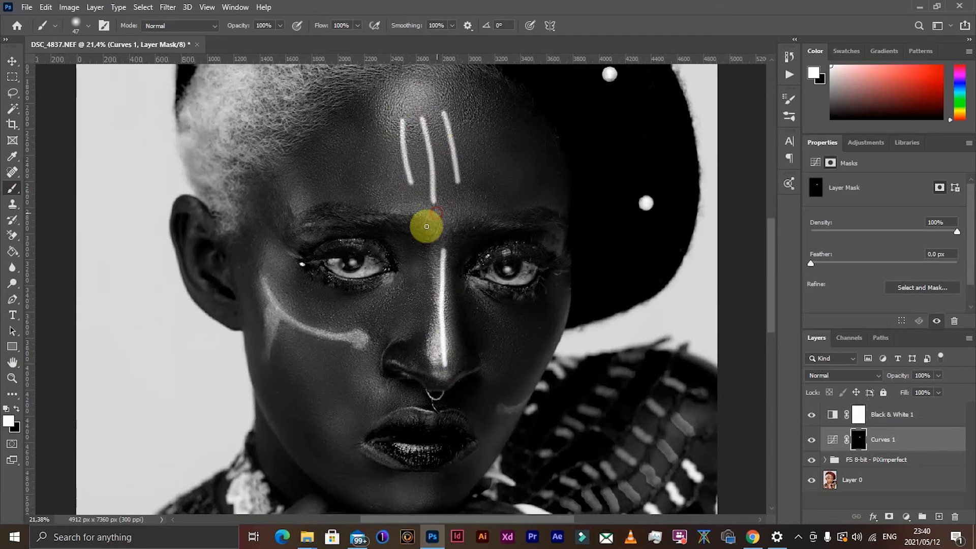
# - Paint short white highlight strokes on the near cheek, under the near eye and above the outer near eyebrow in the Curves mask
pyautogui.moveTo(291, 338); pyautogui.dragTo(330, 411)
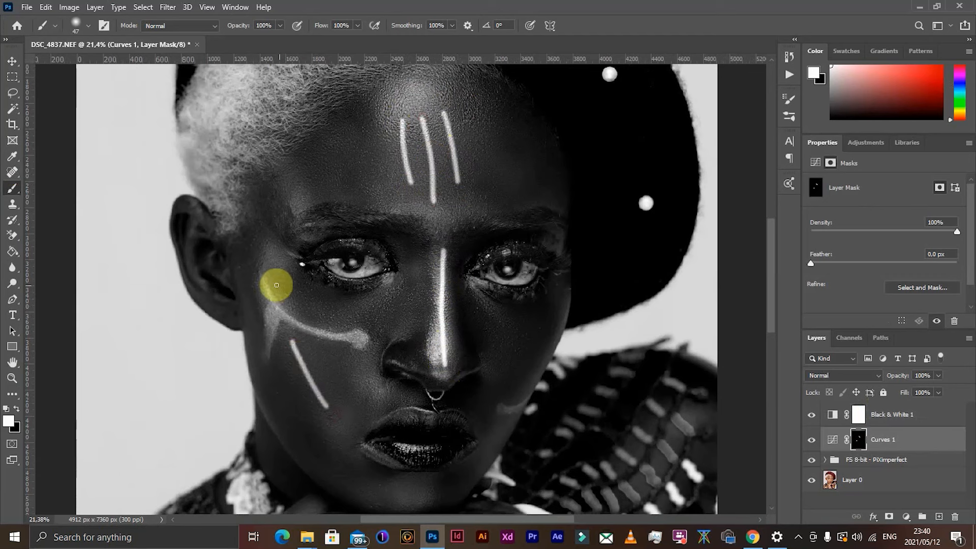
pyautogui.moveTo(271, 287)
pyautogui.mouseDown()
pyautogui.moveTo(322, 360)
pyautogui.moveTo(336, 351)
pyautogui.moveTo(359, 392)
pyautogui.mouseUp()
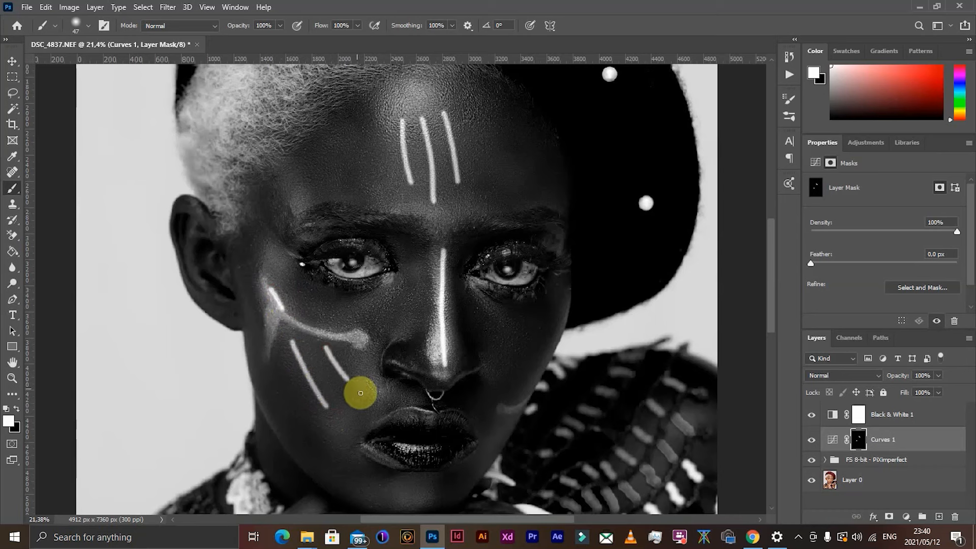
pyautogui.click(315, 301)
pyautogui.moveTo(295, 180); pyautogui.dragTo(298, 194)
# - Feather the Curves layer's mask to 105.6 px so the painted highlights blend into the skin
pyautogui.moveTo(811, 264); pyautogui.dragTo(822, 266)
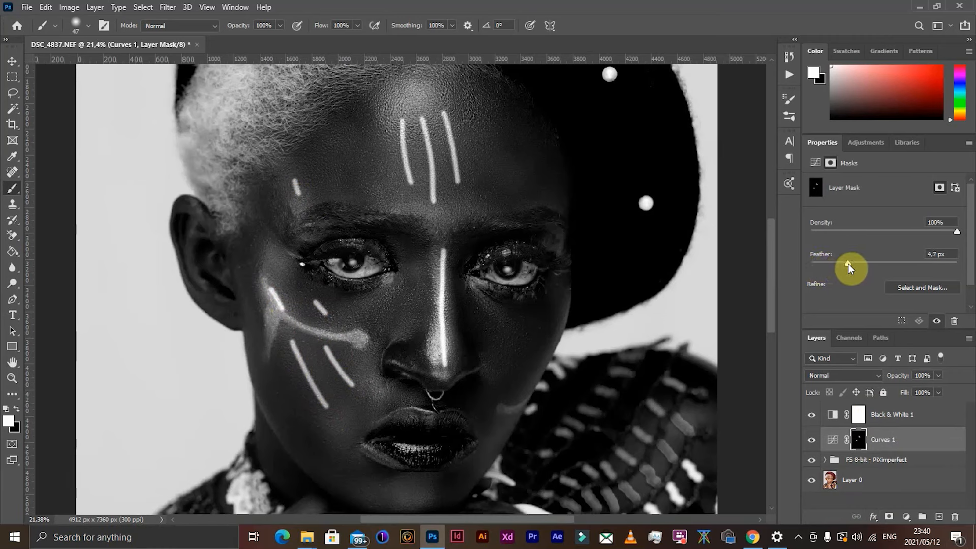
pyautogui.moveTo(848, 263); pyautogui.dragTo(905, 269)
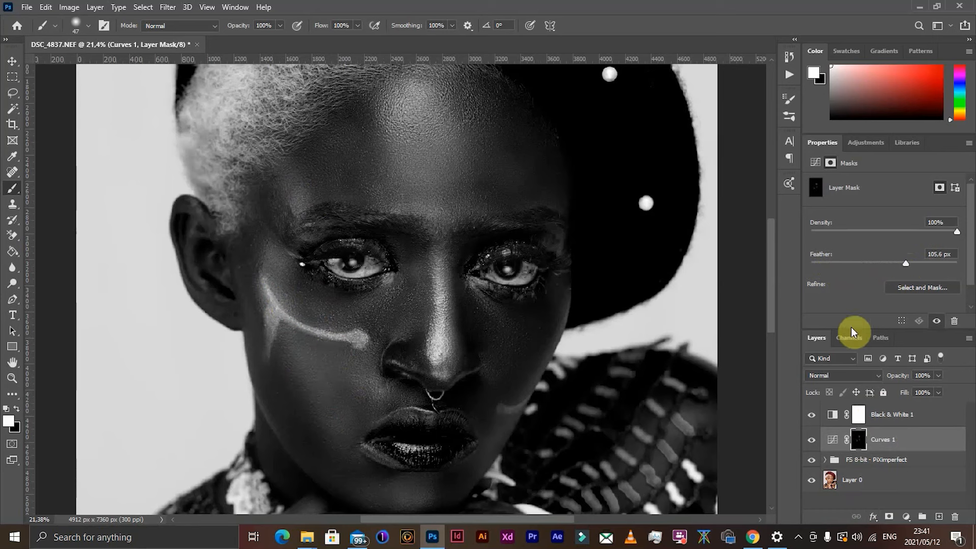
# - Check the highlights without the Black & White layer, restore it, and reduce the Curves mask's feather to 80.1 px
pyautogui.click(811, 417)
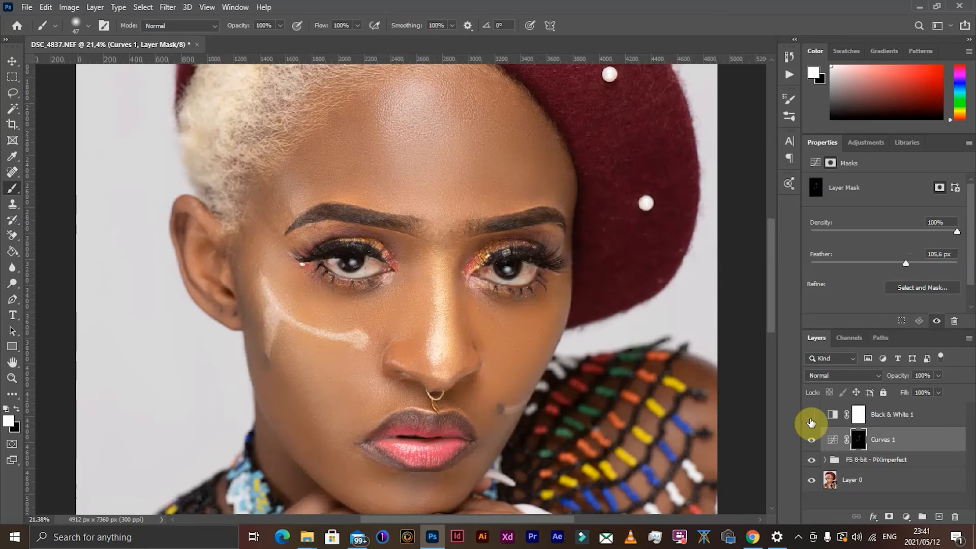
pyautogui.click(811, 420)
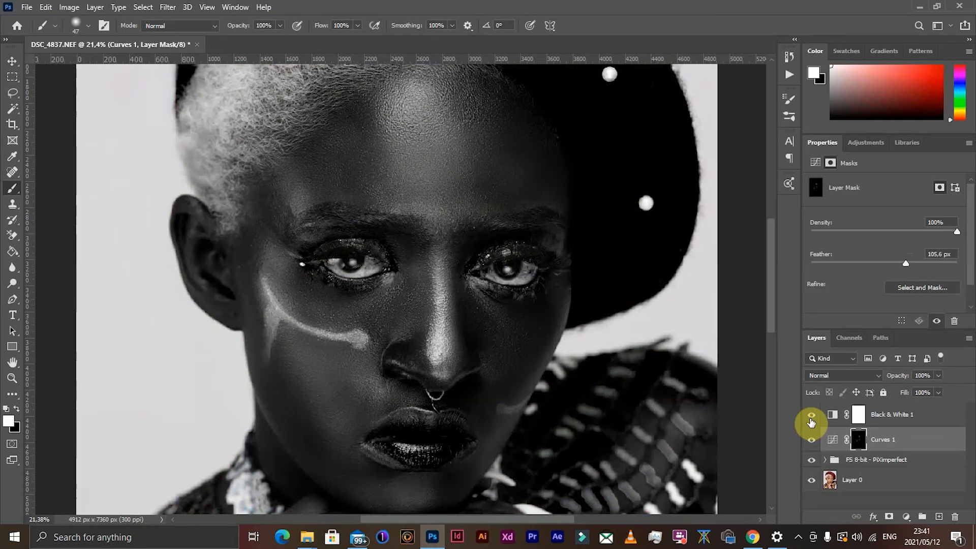
pyautogui.click(890, 264)
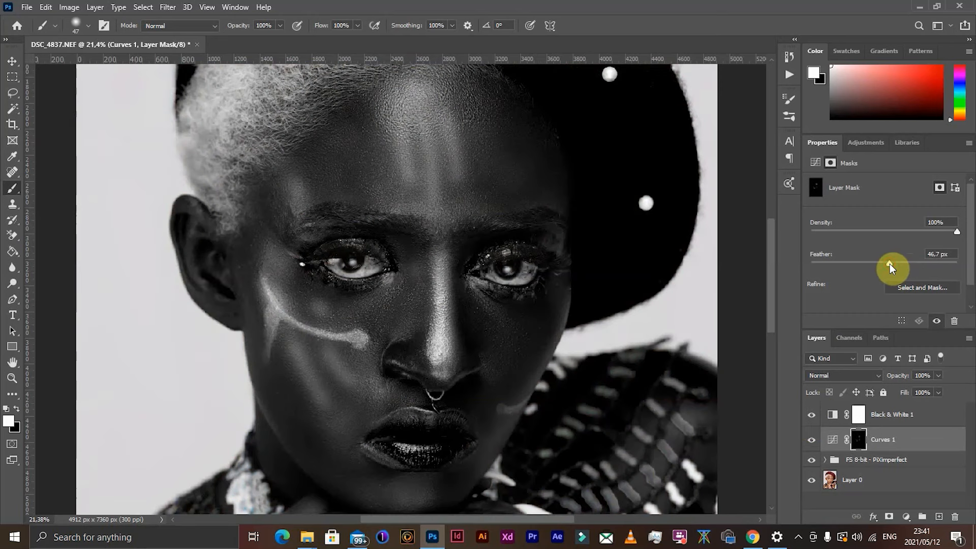
pyautogui.moveTo(890, 264); pyautogui.dragTo(897, 263)
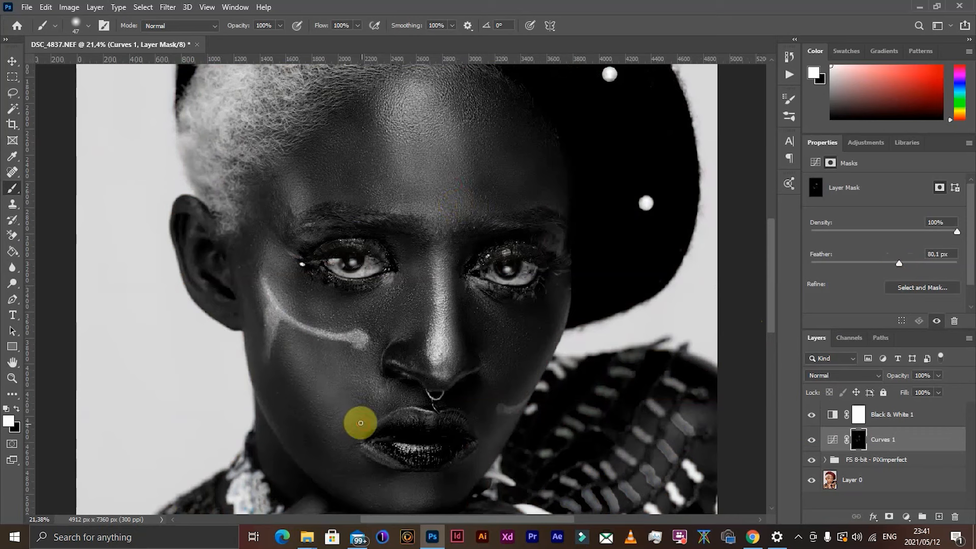
# - Dab more white highlights on the near cheek, beside the mouth and on the chin in the Curves mask
pyautogui.click(370, 405)
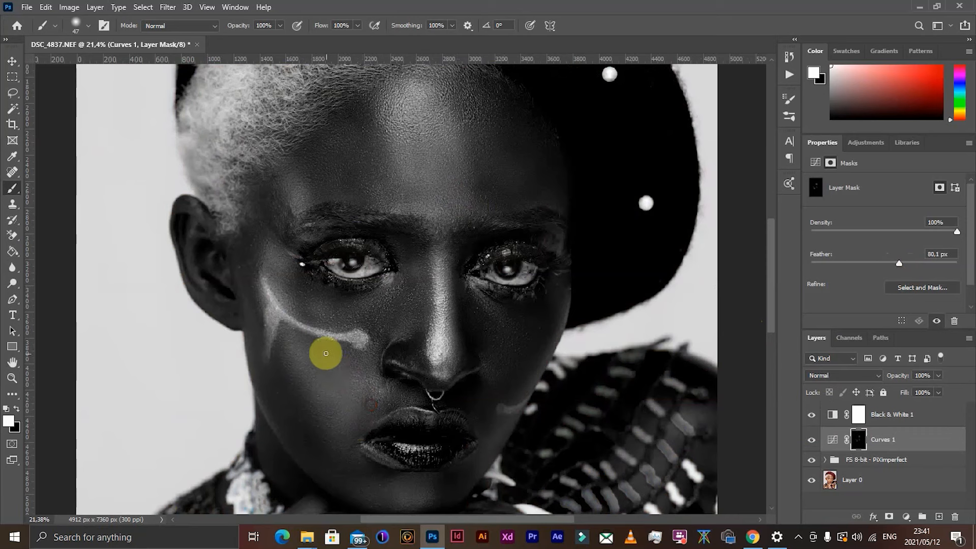
pyautogui.click(276, 300)
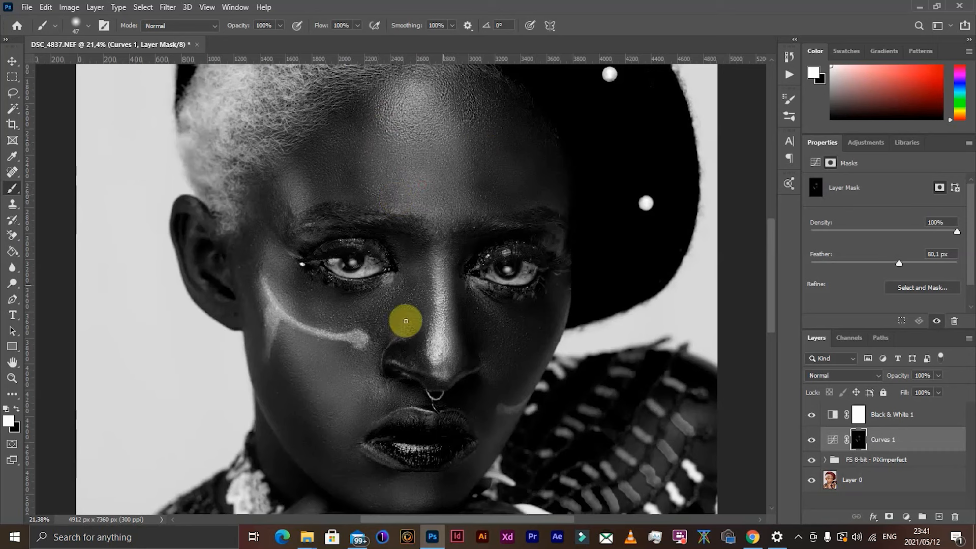
pyautogui.click(369, 408)
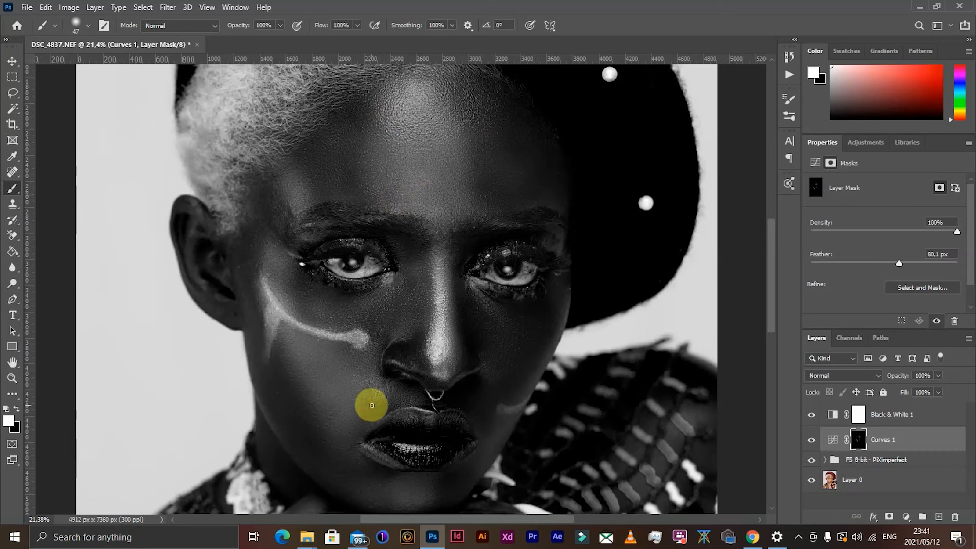
pyautogui.click(353, 421)
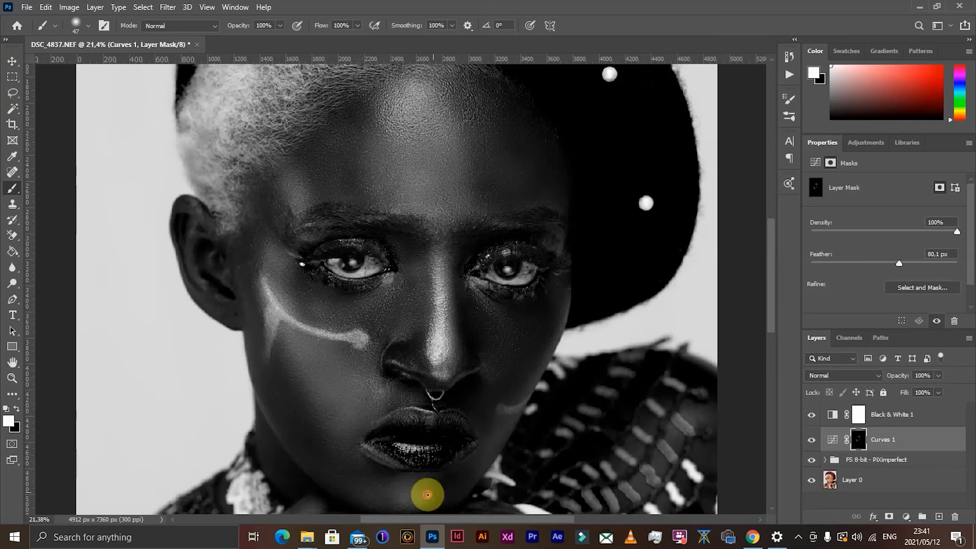
# - Hide the Black & White layer and lower the Curves layer's opacity to 74%
pyautogui.scroll(-2, 380, 438)
pyautogui.scroll(-1, 366, 366)
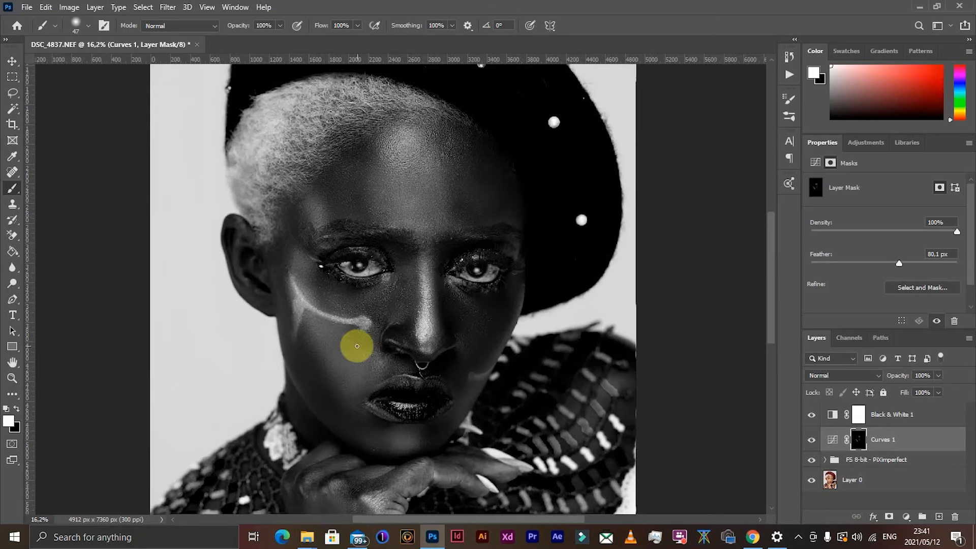
pyautogui.click(811, 414)
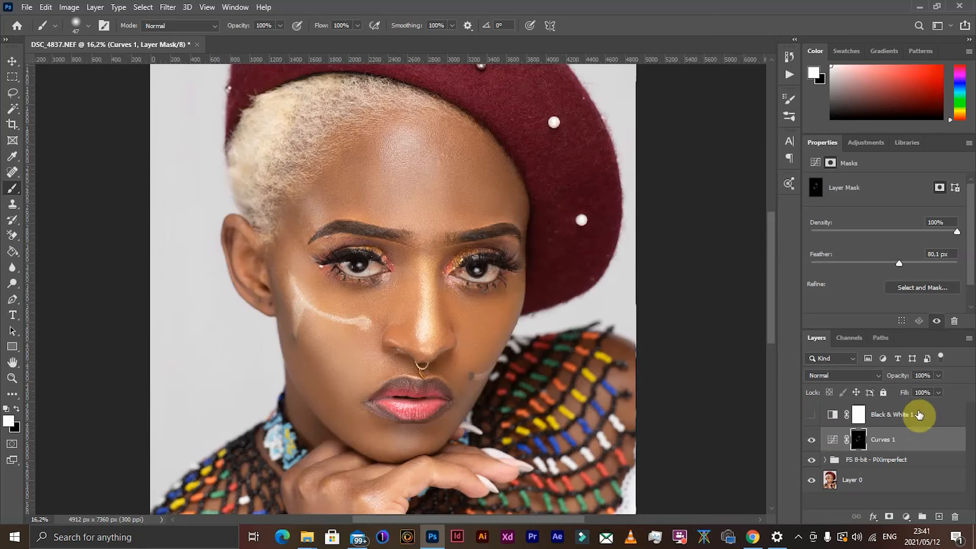
pyautogui.click(938, 376)
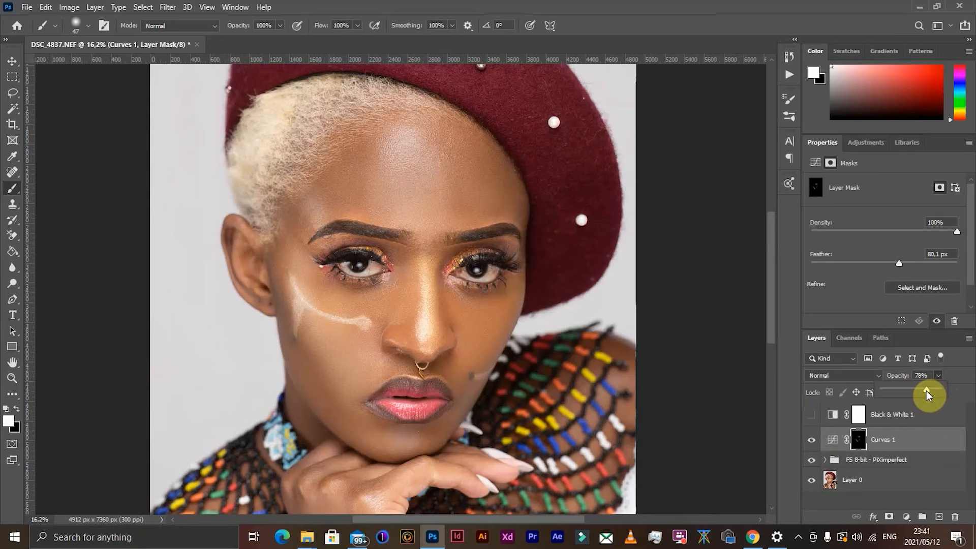
pyautogui.moveTo(925, 392); pyautogui.dragTo(924, 391)
pyautogui.scroll(-3, 360, 288)
pyautogui.scroll(-1, 359, 289)
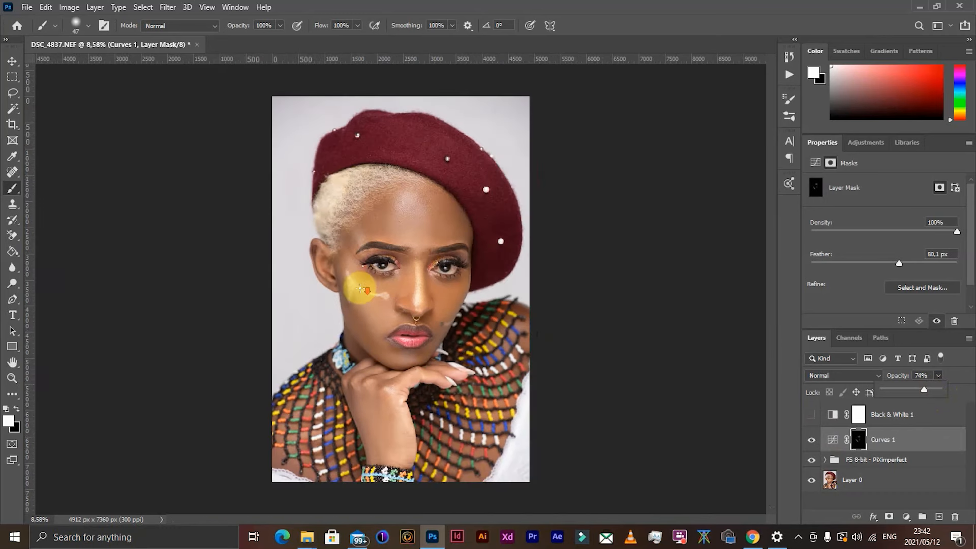
pyautogui.scroll(1, 365, 284)
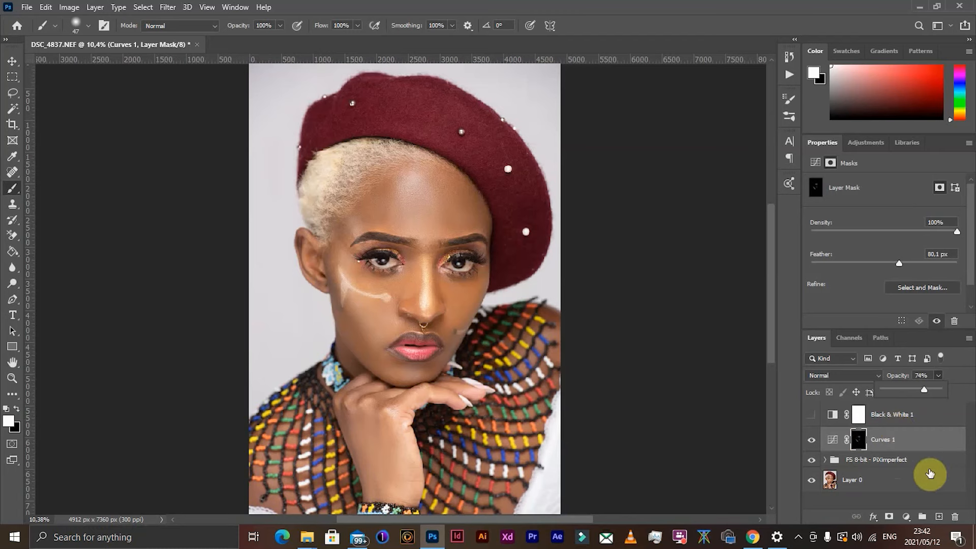
pyautogui.click(914, 439)
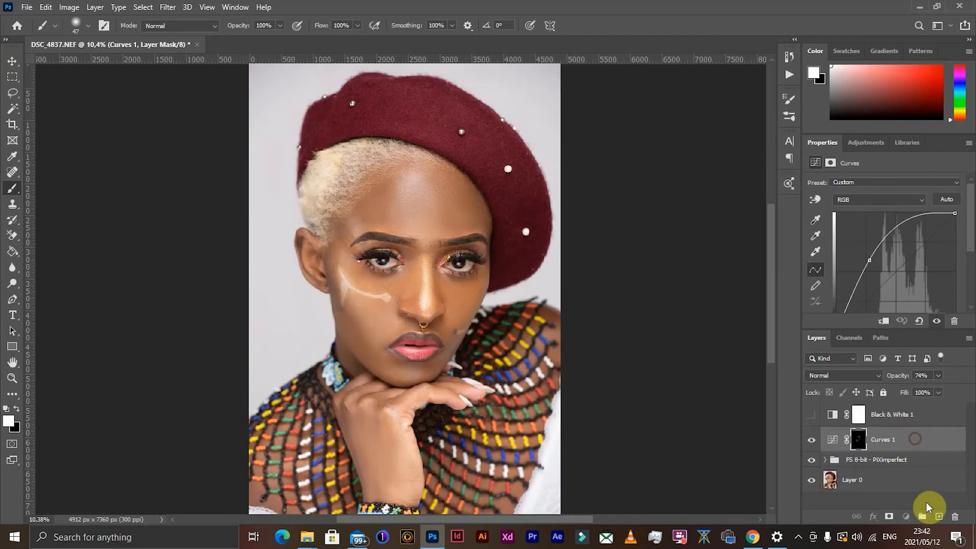
pyautogui.click(905, 517)
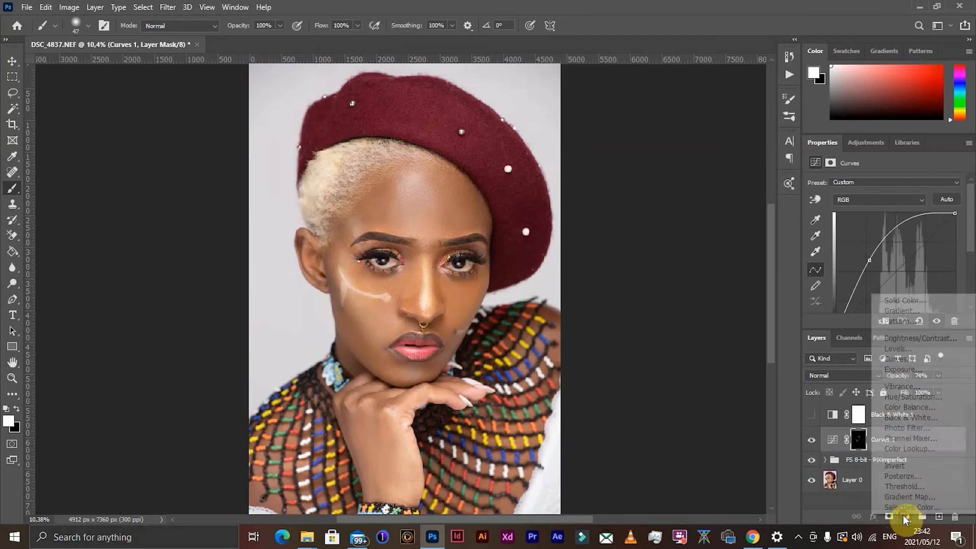
pyautogui.click(922, 358)
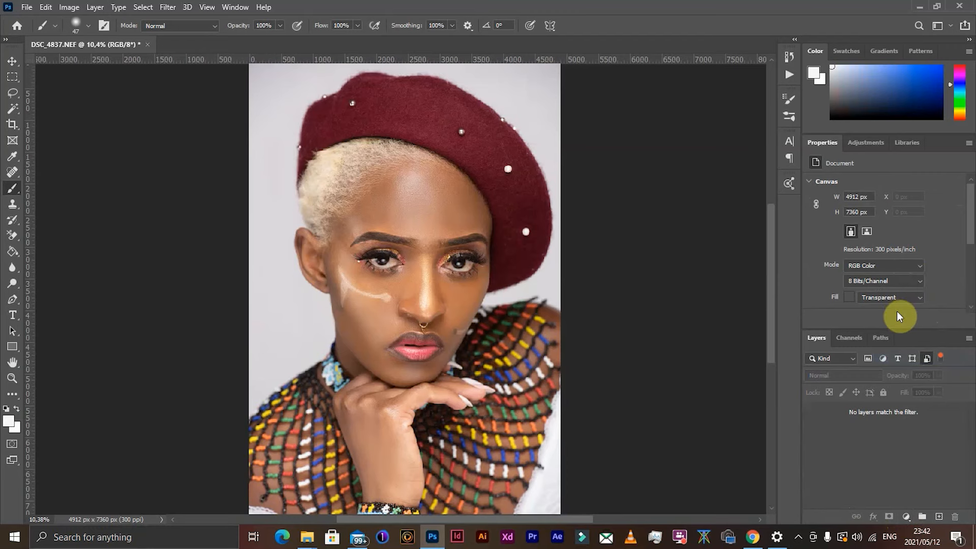
pyautogui.click(858, 142)
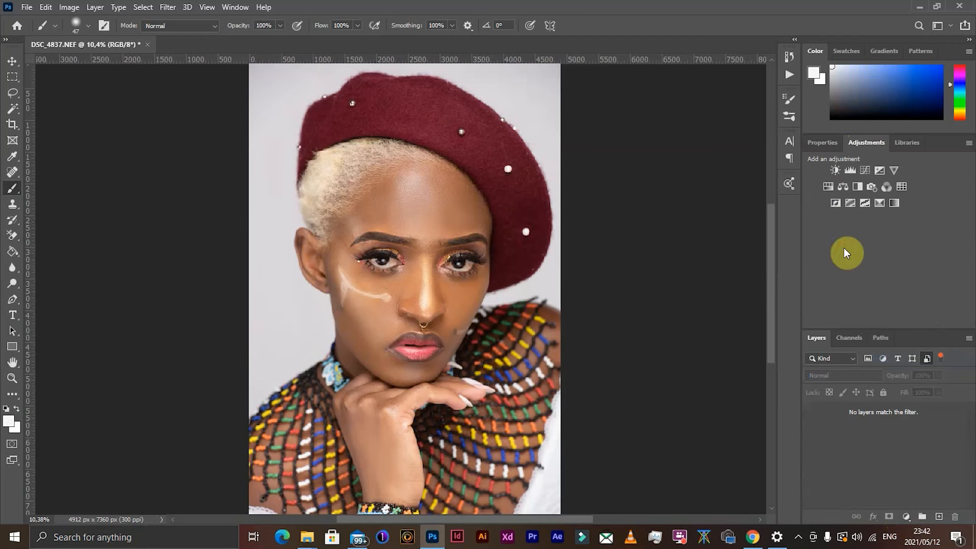
pyautogui.click(840, 343)
pyautogui.click(819, 341)
pyautogui.doubleClick(819, 341)
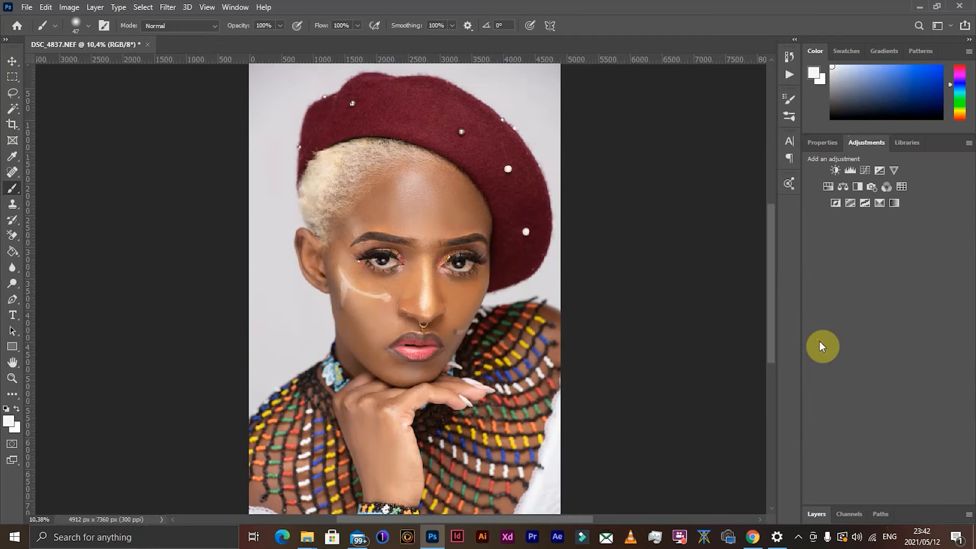
pyautogui.click(816, 142)
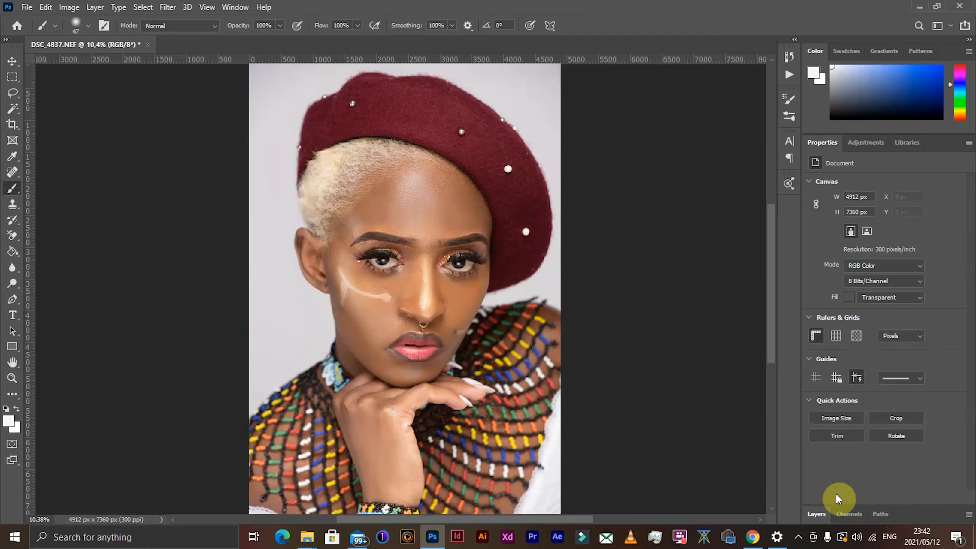
pyautogui.click(846, 512)
pyautogui.click(825, 338)
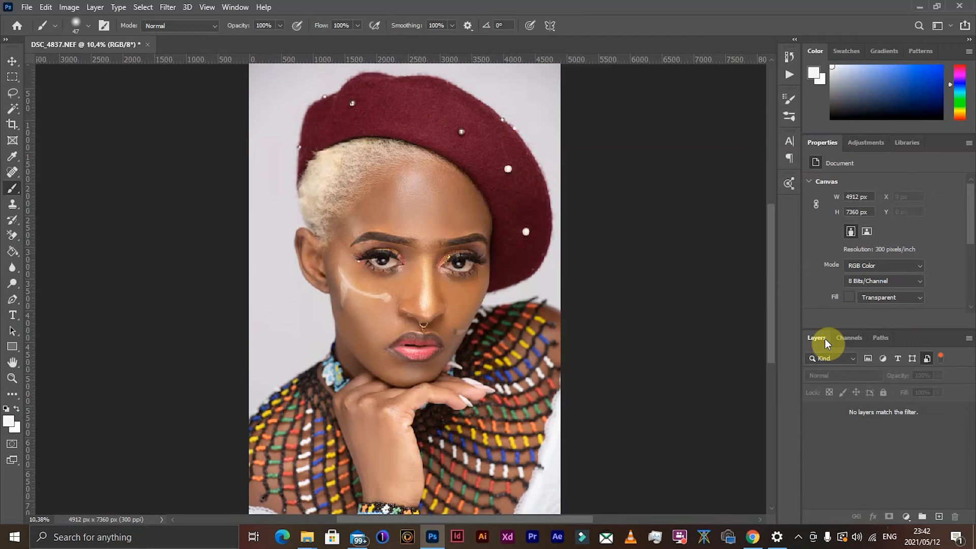
pyautogui.click(941, 357)
pyautogui.click(940, 357)
pyautogui.click(940, 357)
# - Add a second Curves adjustment layer above the first, pull its curve down to darken the portrait, and invert its mask to black
pyautogui.click(902, 437)
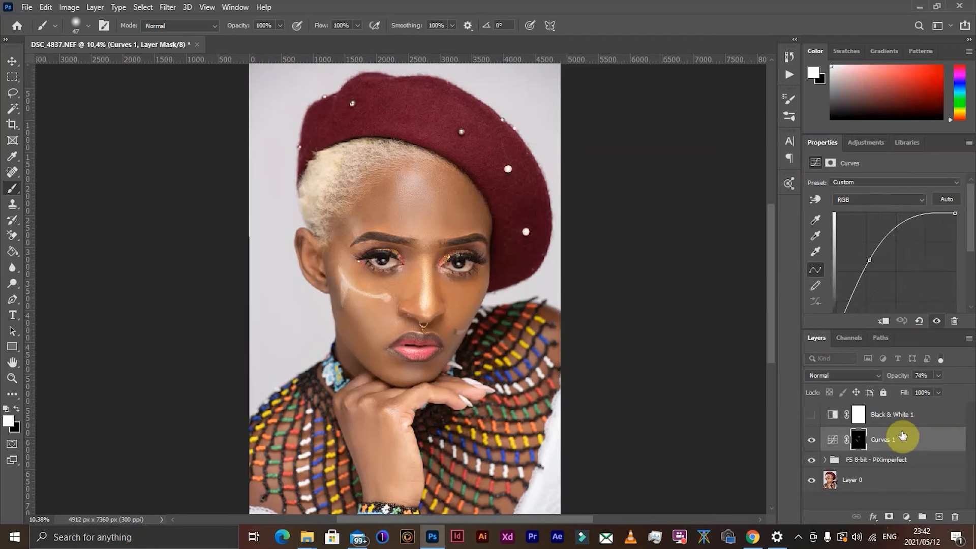
pyautogui.click(907, 516)
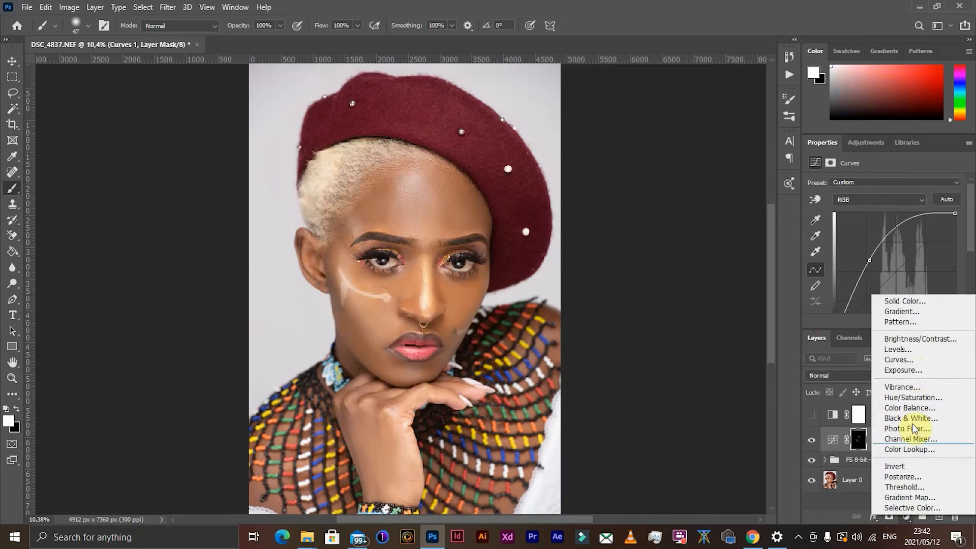
pyautogui.click(910, 359)
pyautogui.moveTo(893, 283)
pyautogui.mouseDown()
pyautogui.moveTo(870, 271)
pyautogui.moveTo(908, 296)
pyautogui.mouseUp()
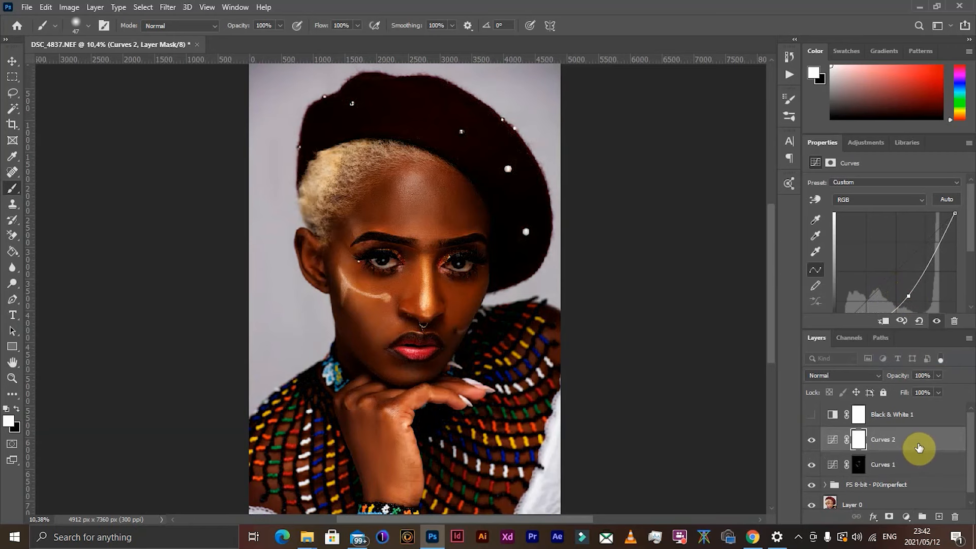
pyautogui.hotkey('ctrl', 'i')
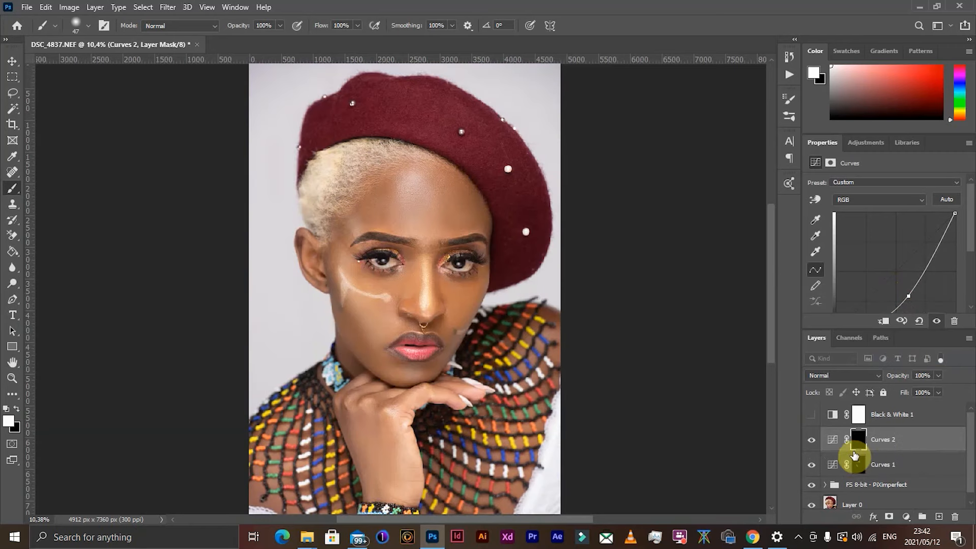
# - Target the darkening Curves layer's mask and paint a white Brush stroke along the near cheek's hollow towards the jaw
pyautogui.click(858, 442)
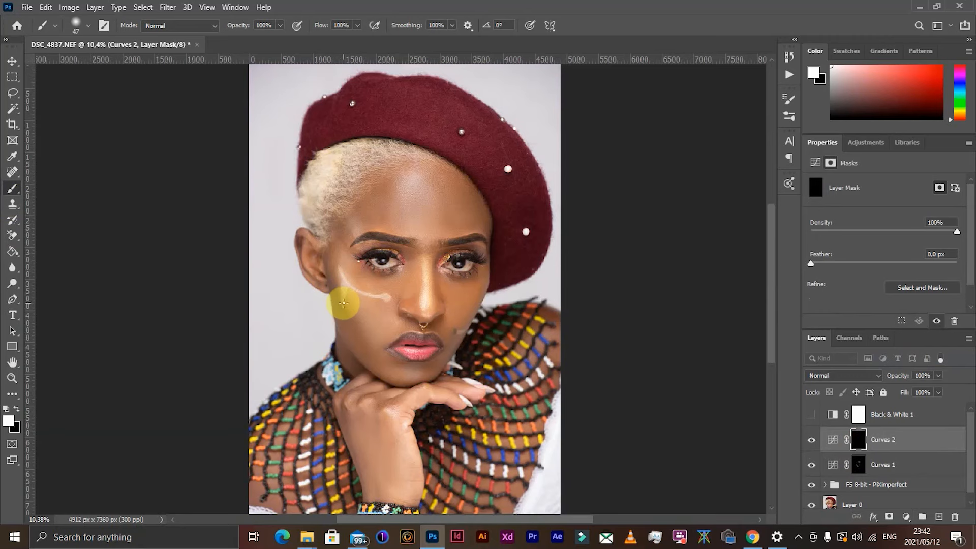
pyautogui.scroll(1, 344, 302)
pyautogui.scroll(7, 344, 302)
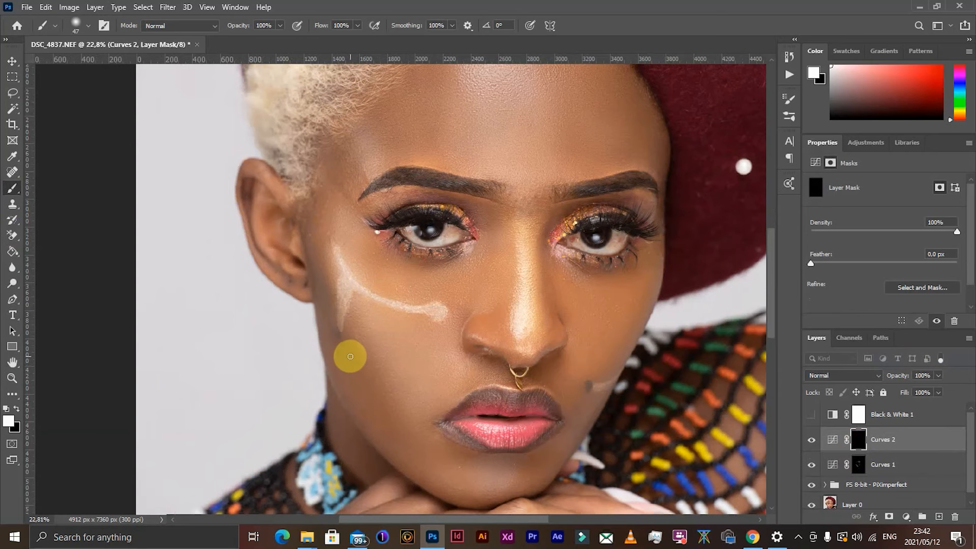
pyautogui.moveTo(345, 353)
pyautogui.mouseDown()
pyautogui.moveTo(366, 398)
pyautogui.moveTo(411, 445)
pyautogui.mouseUp()
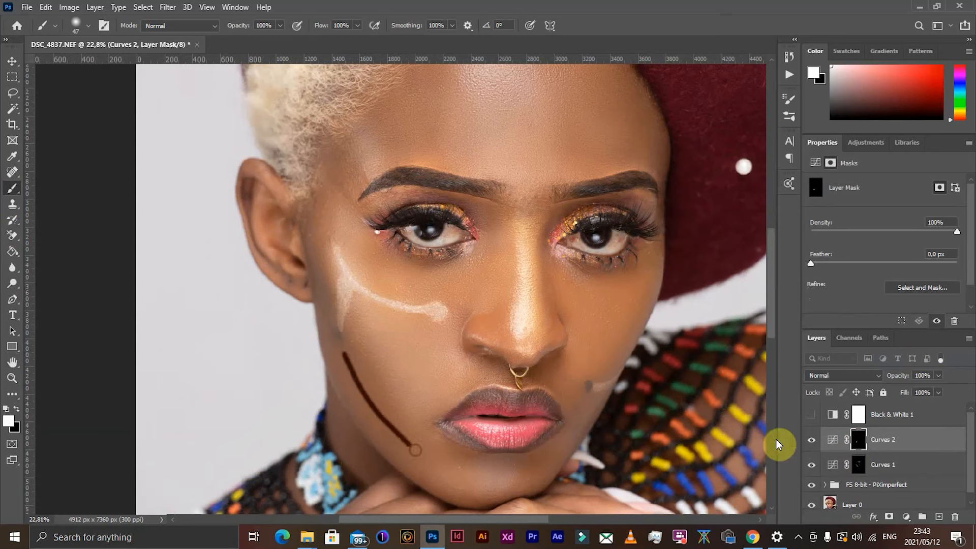
# - Show the Black & White layer and paint shadow strokes on the far cheek and beside the nose bridge in the darkening Curves mask
pyautogui.click(811, 414)
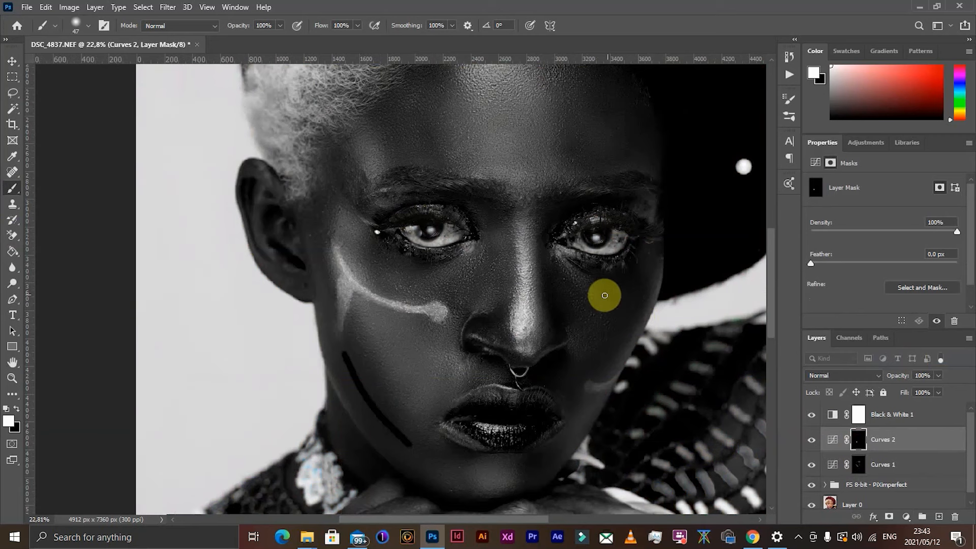
pyautogui.moveTo(588, 290); pyautogui.dragTo(592, 318)
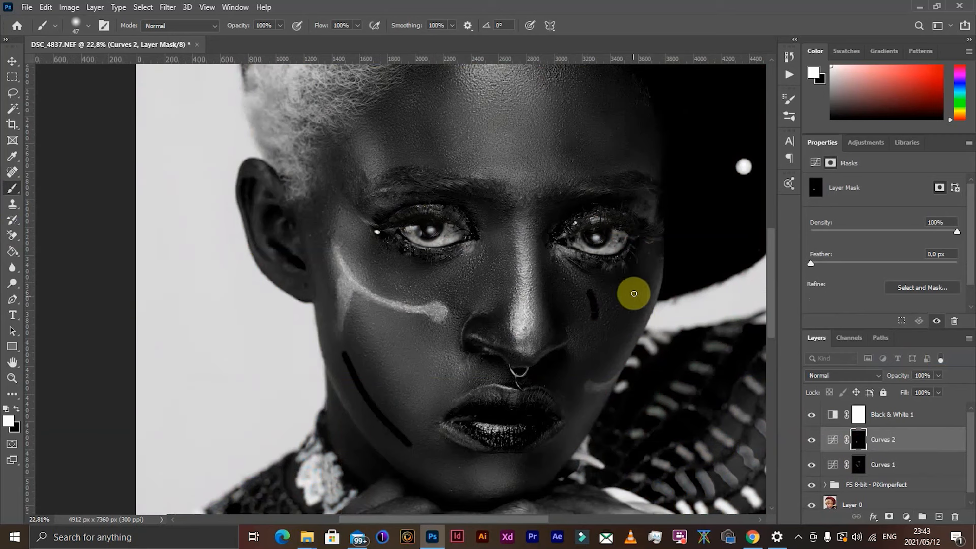
pyautogui.moveTo(634, 294); pyautogui.dragTo(599, 349)
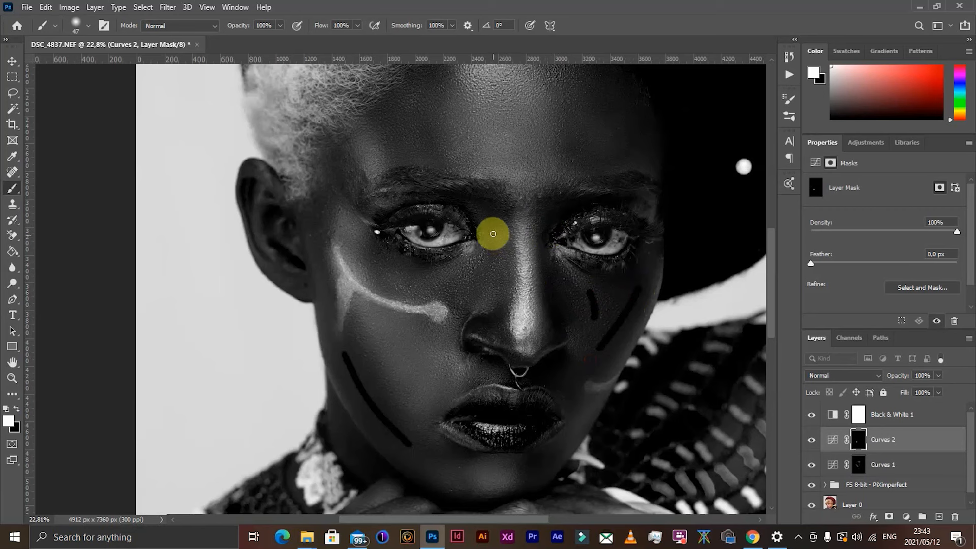
pyautogui.moveTo(491, 231); pyautogui.dragTo(492, 250)
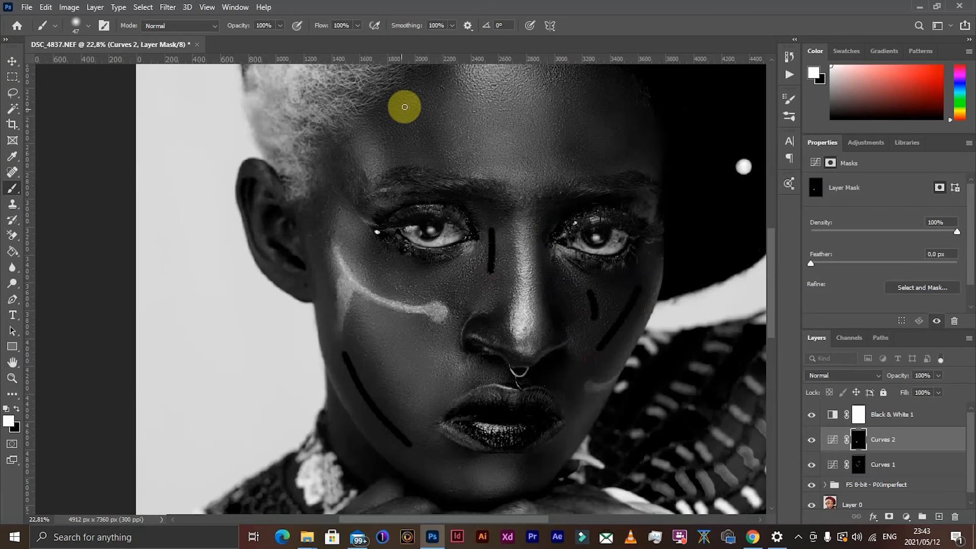
# - Paint short, roughly vertical shadow strokes on both sides of the forehead, mostly the far side, in the darkening Curves mask
pyautogui.scroll(3, 403, 112)
pyautogui.moveTo(406, 153); pyautogui.dragTo(410, 197)
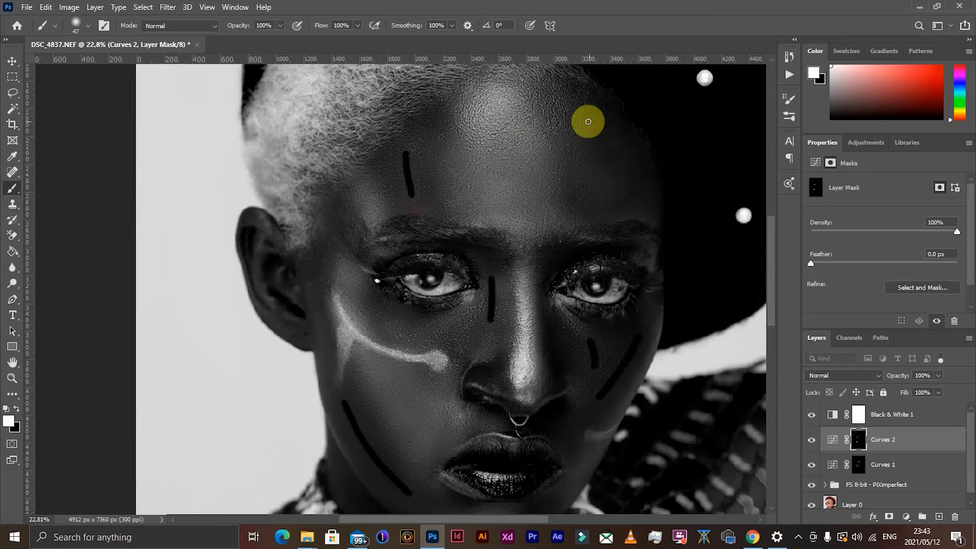
pyautogui.moveTo(577, 116); pyautogui.dragTo(595, 162)
pyautogui.moveTo(604, 196); pyautogui.dragTo(602, 196)
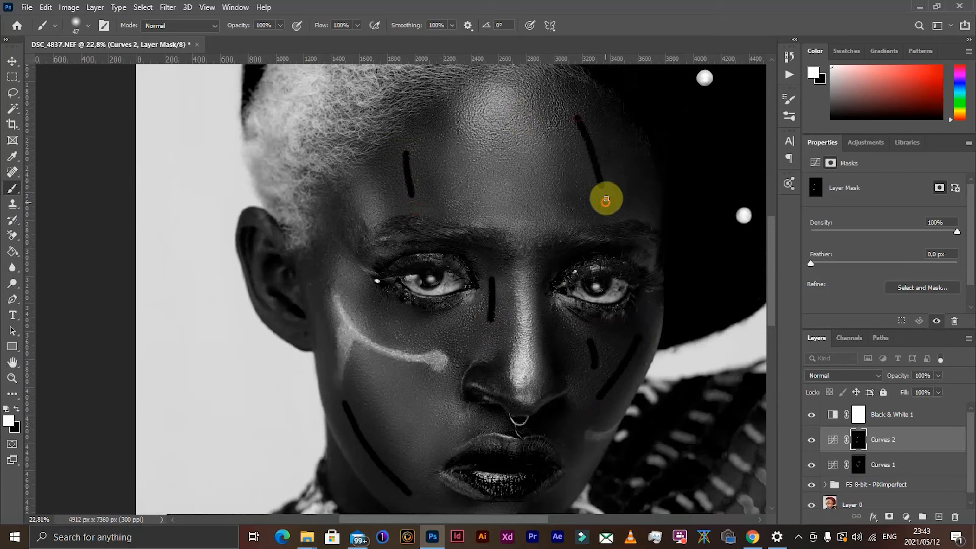
pyautogui.moveTo(626, 161); pyautogui.dragTo(638, 205)
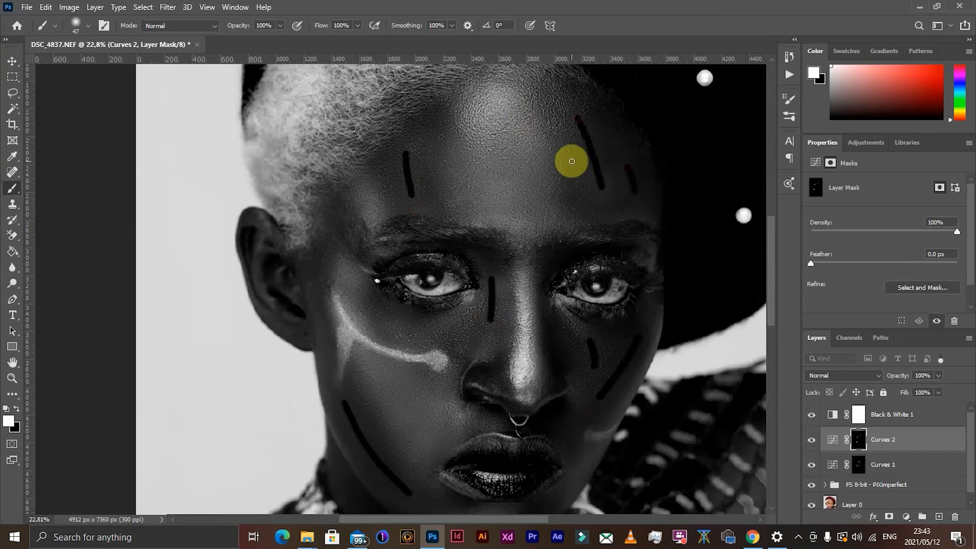
pyautogui.moveTo(569, 160); pyautogui.dragTo(581, 198)
pyautogui.click(552, 92)
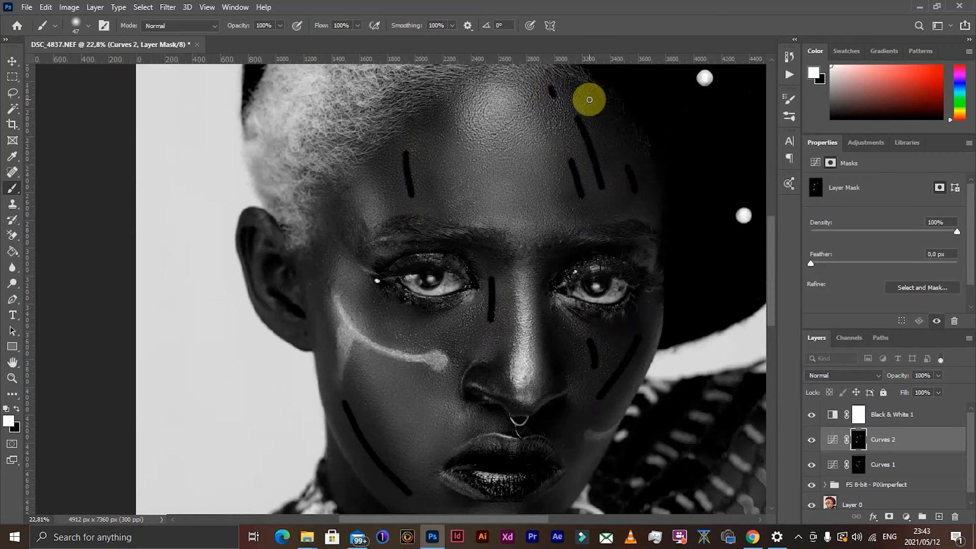
# - Paint small shadow dabs on the far side of the forehead and on both sides of the chin below the lips in the darkening Curves mask
pyautogui.click(612, 123)
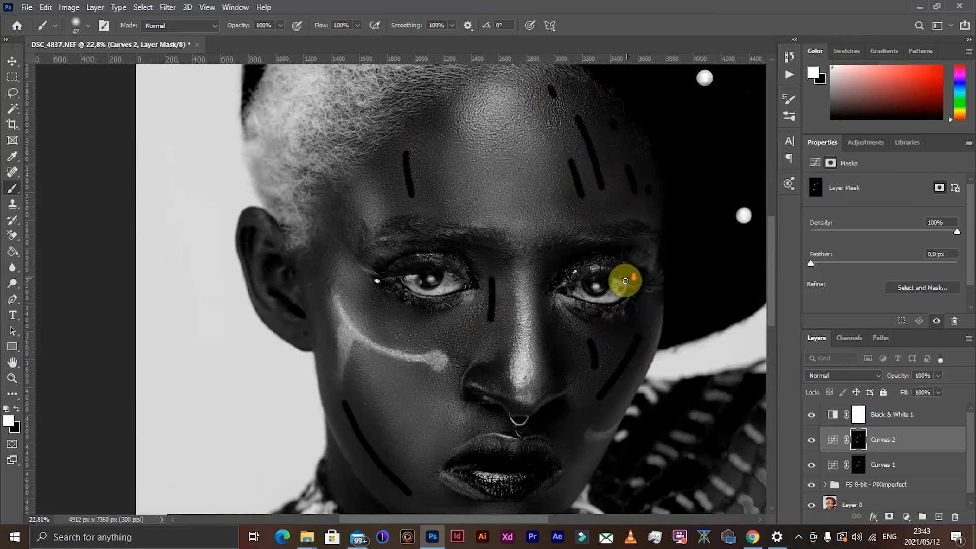
pyautogui.scroll(-5, 625, 274)
pyautogui.scroll(-2, 561, 292)
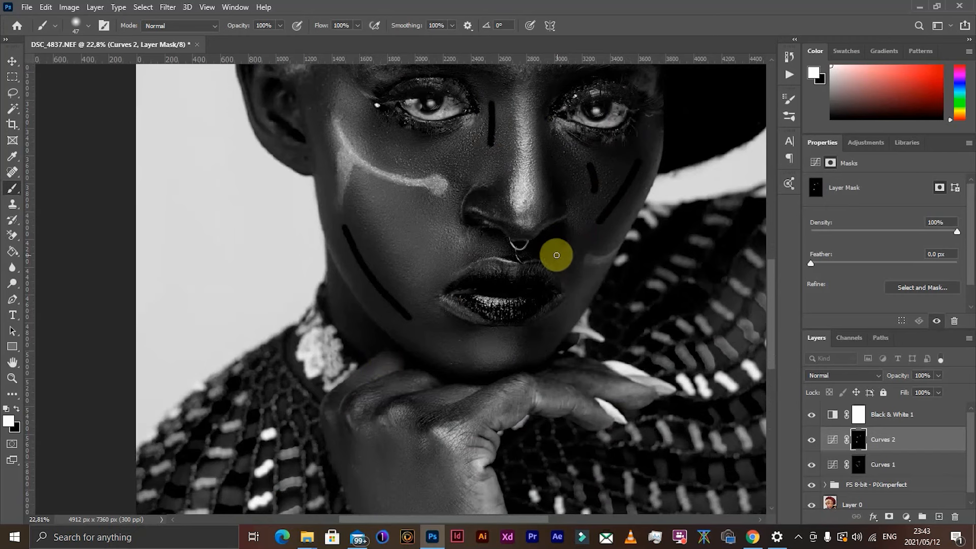
pyautogui.click(539, 336)
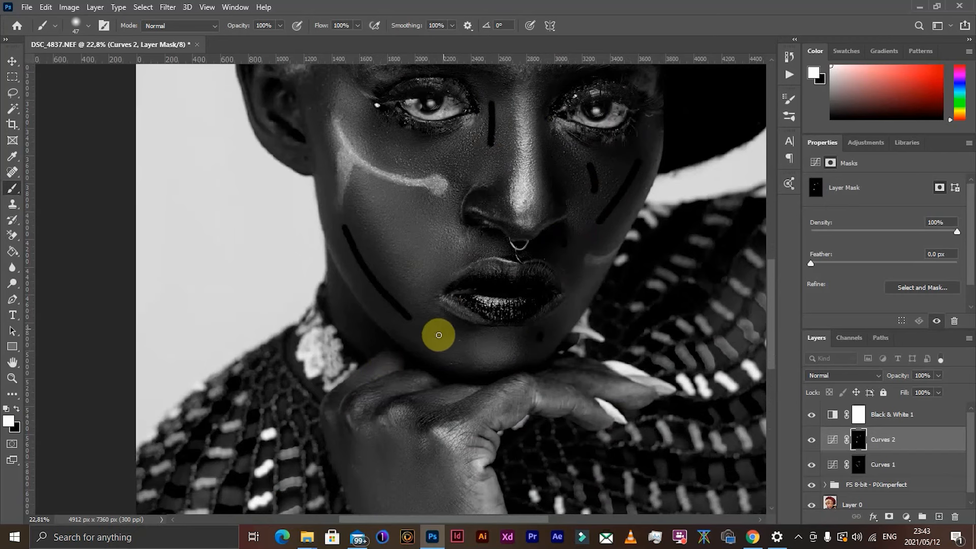
pyautogui.moveTo(434, 331); pyautogui.dragTo(446, 340)
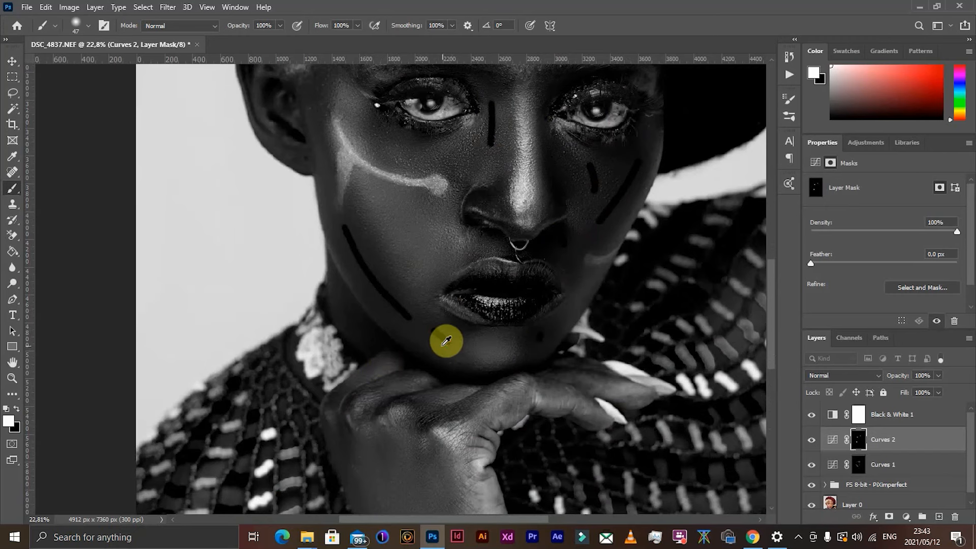
# - Feather the darkening Curves layer's mask to 131 px and hide the Black & White layer
pyautogui.scroll(-5, 455, 349)
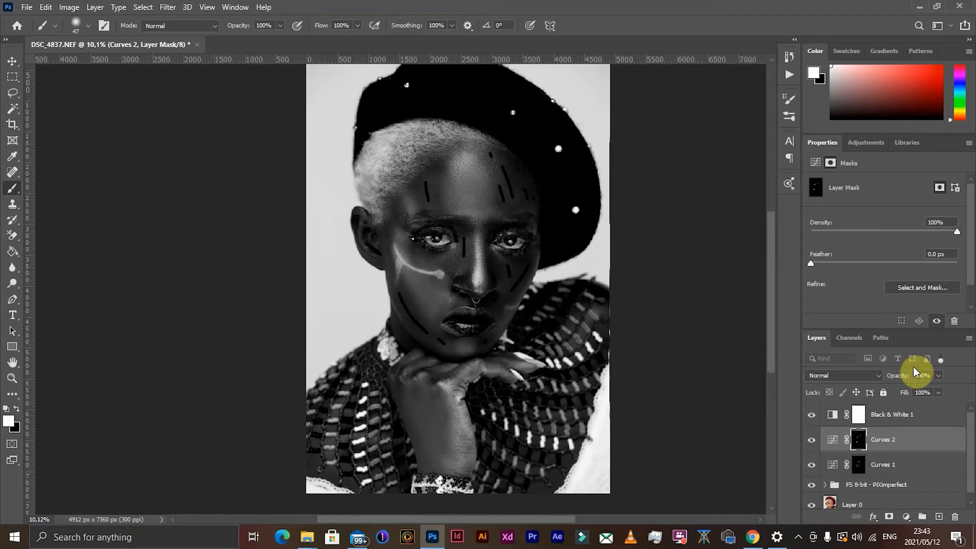
pyautogui.moveTo(851, 260); pyautogui.dragTo(884, 262)
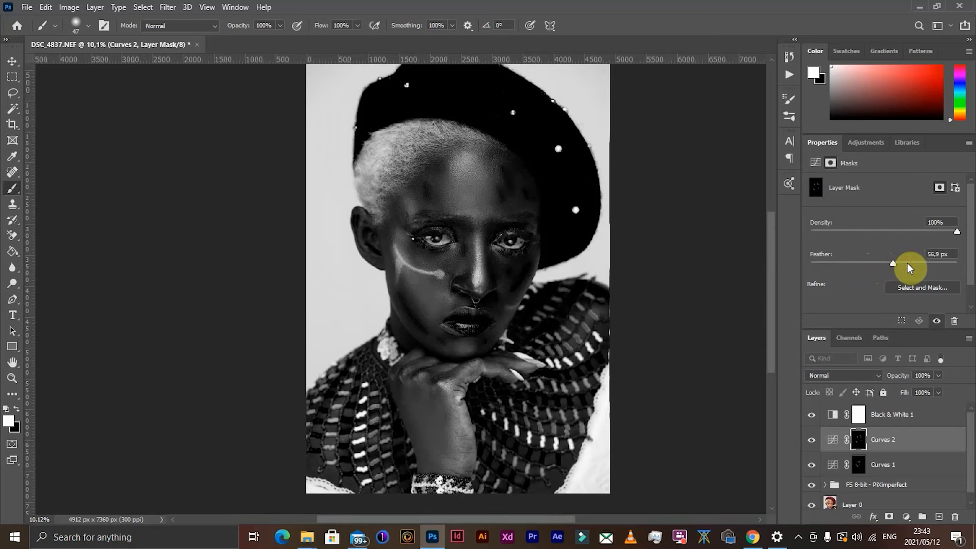
pyautogui.moveTo(907, 262); pyautogui.dragTo(907, 264)
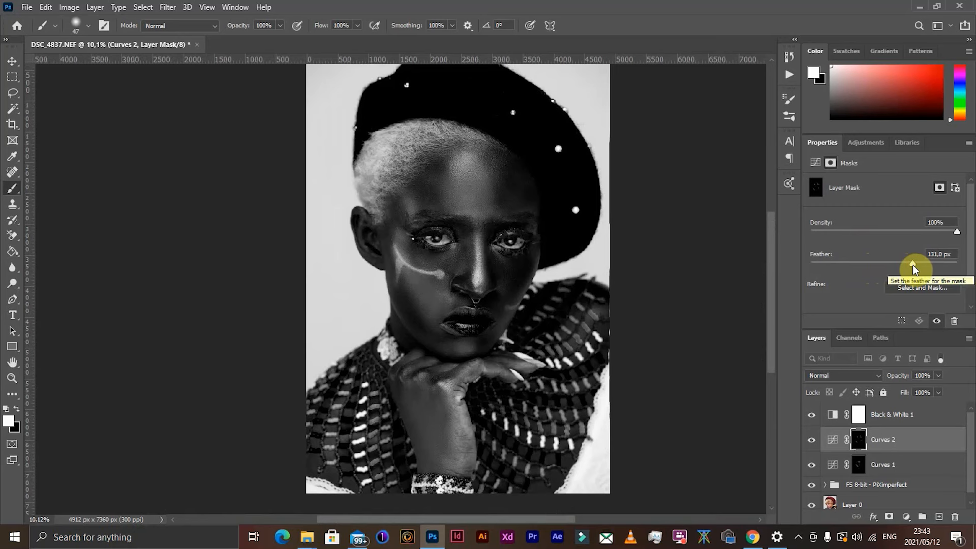
pyautogui.click(812, 416)
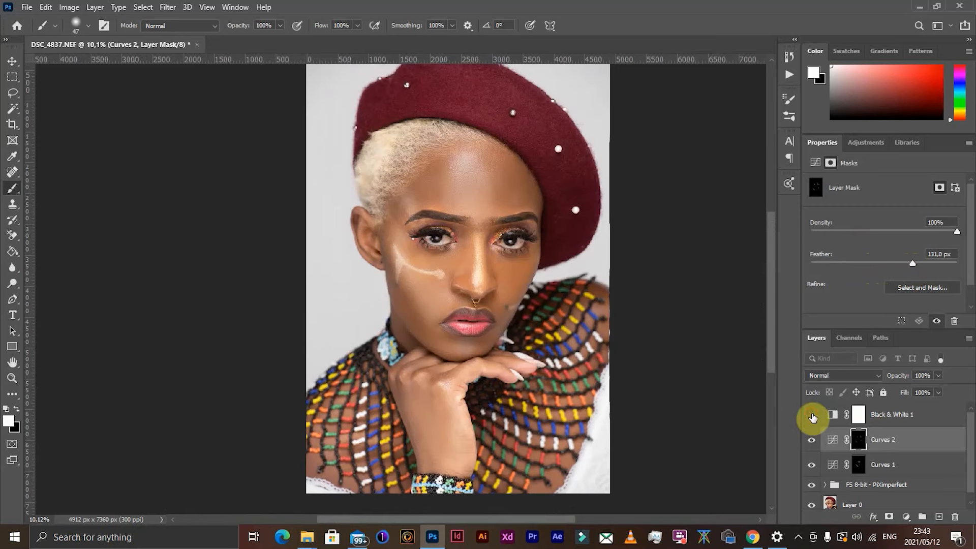
# - Reduce the darkening Curves layer's opacity to 75% and delete the Black & White layer
pyautogui.click(939, 376)
pyautogui.click(512, 194)
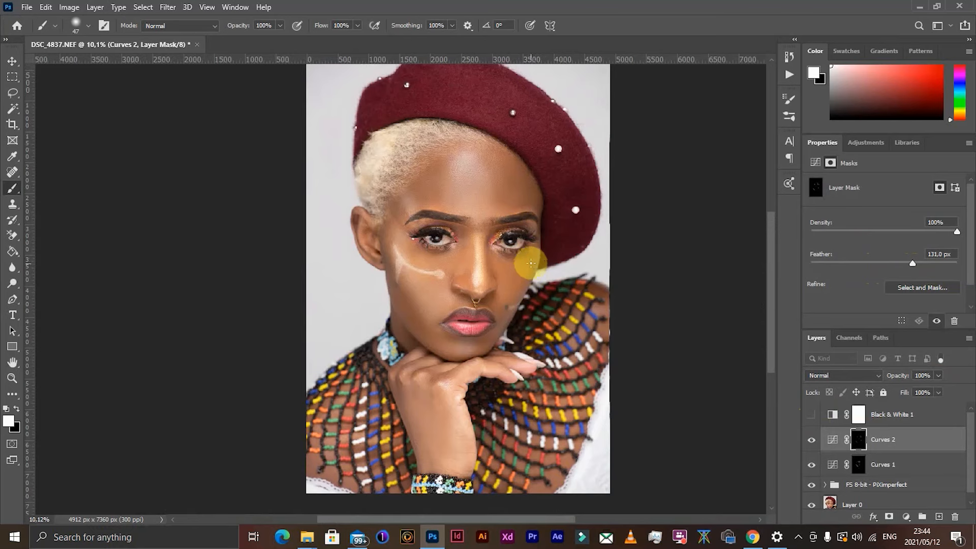
pyautogui.moveTo(520, 264)
pyautogui.mouseDown()
pyautogui.moveTo(520, 283)
pyautogui.moveTo(506, 288)
pyautogui.mouseUp()
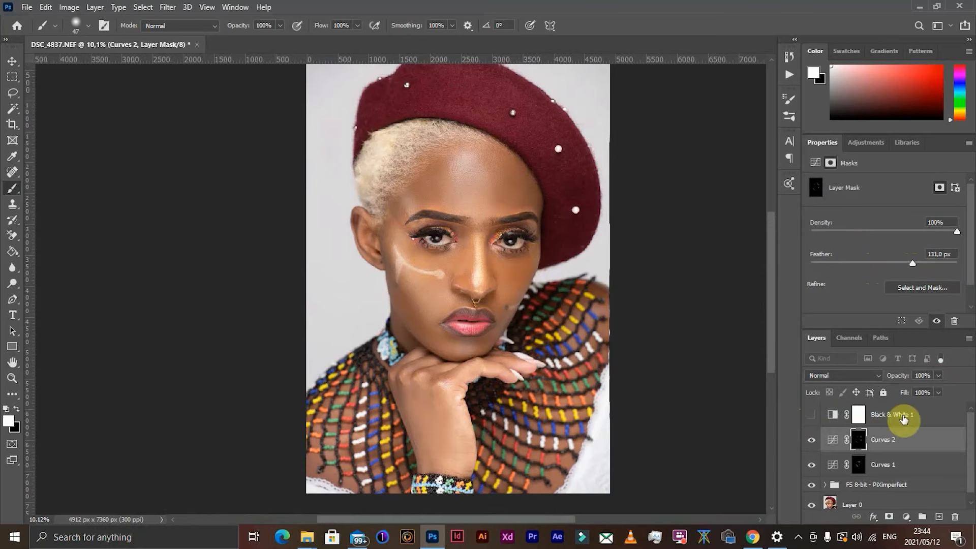
pyautogui.click(938, 376)
pyautogui.moveTo(924, 389); pyautogui.dragTo(925, 389)
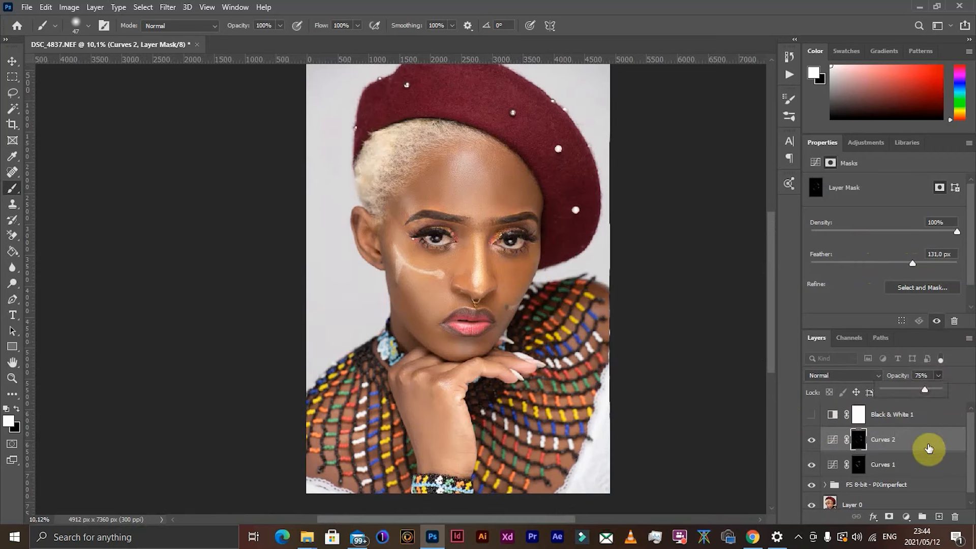
pyautogui.moveTo(932, 426); pyautogui.dragTo(955, 516)
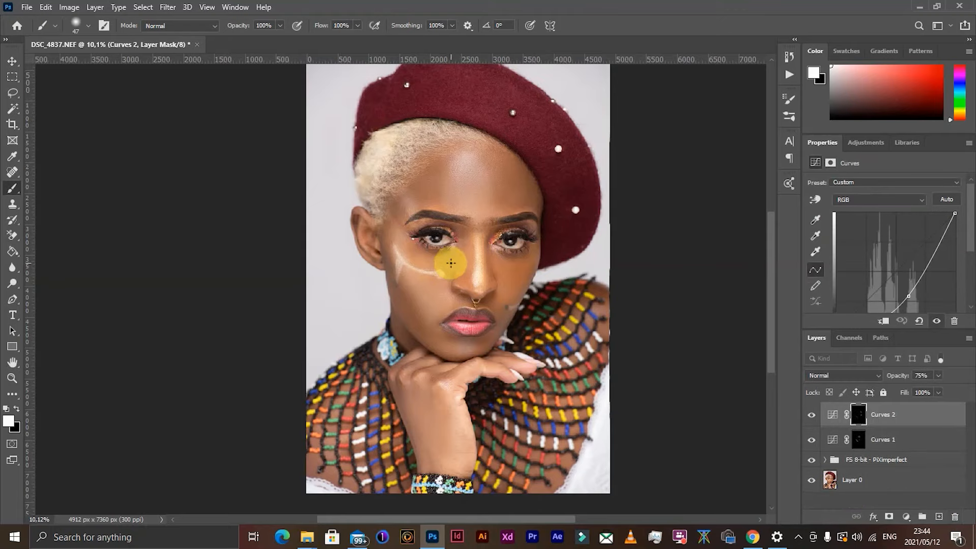
# - Check the shading on the face and lower the darkening Curves layer's opacity to about 53%
pyautogui.scroll(-1, 458, 229)
pyautogui.scroll(5, 458, 229)
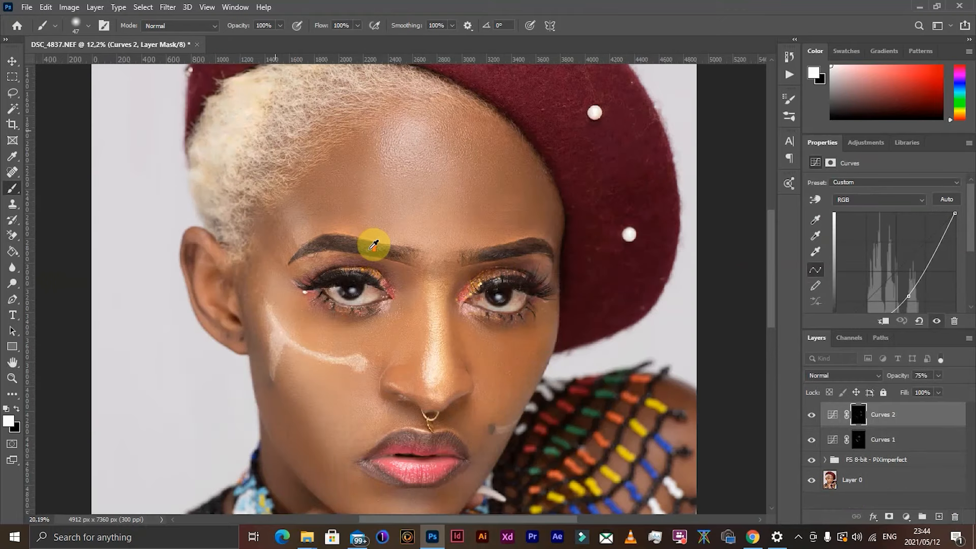
pyautogui.scroll(-5, 375, 238)
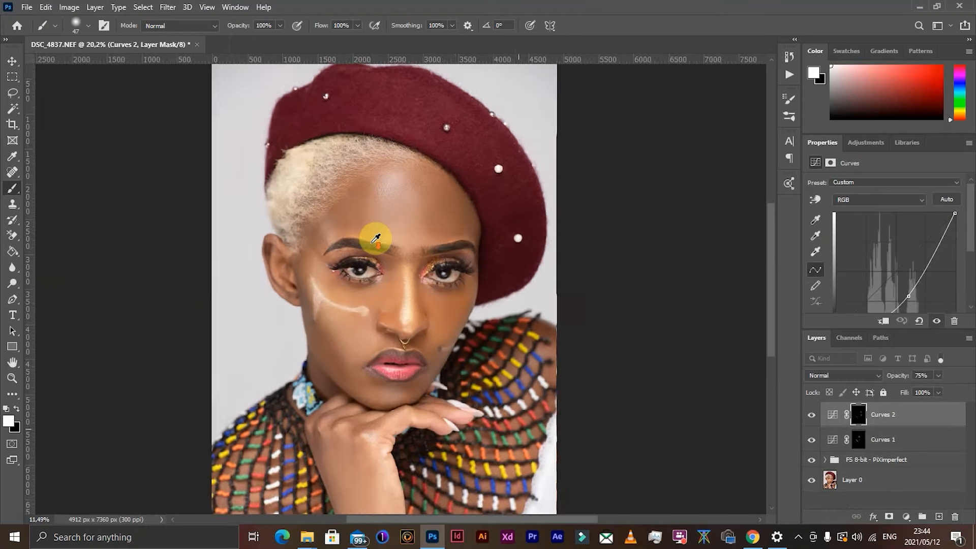
pyautogui.scroll(1, 375, 238)
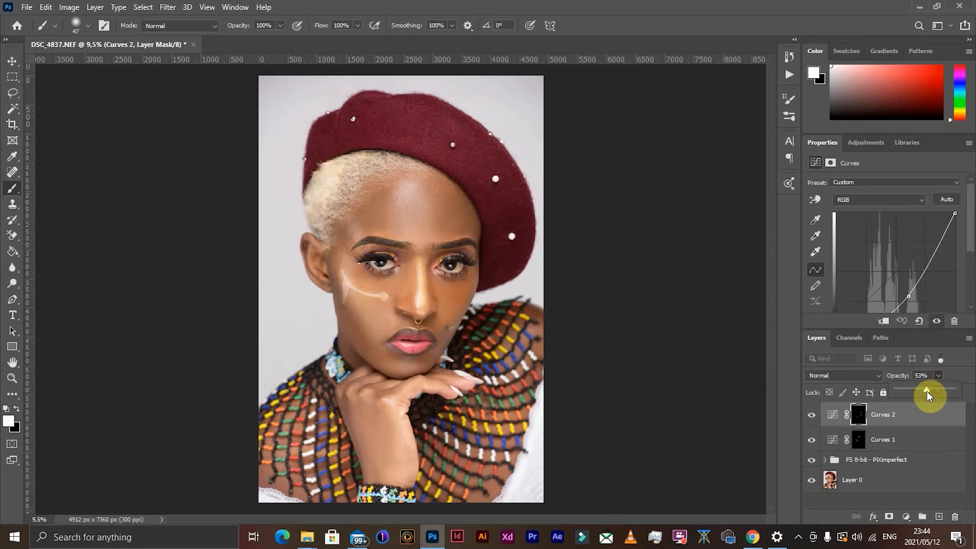
# - Merge the Curves layers, the frequency separation group and the portrait into one layer with Merge Visible
pyautogui.click(902, 482)
pyautogui.rightClick(904, 480)
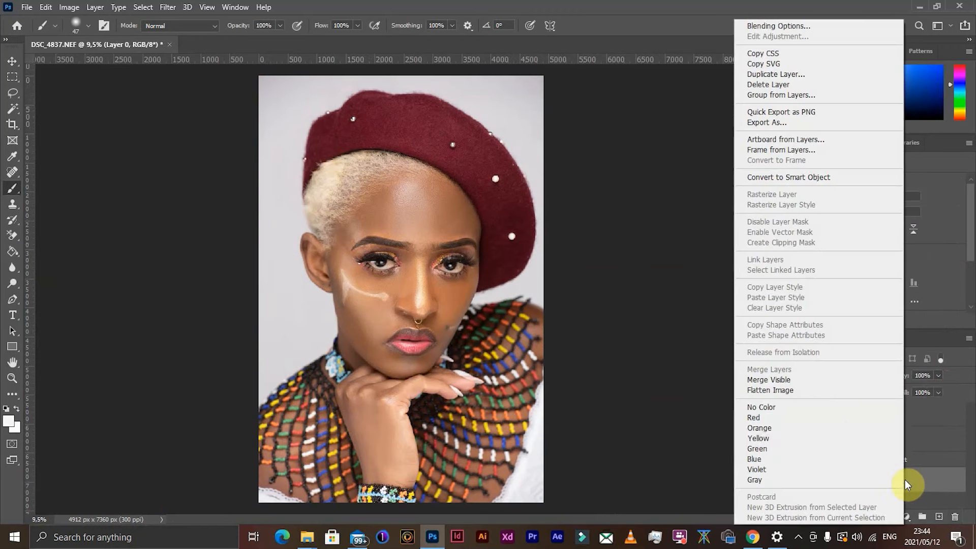
pyautogui.click(809, 378)
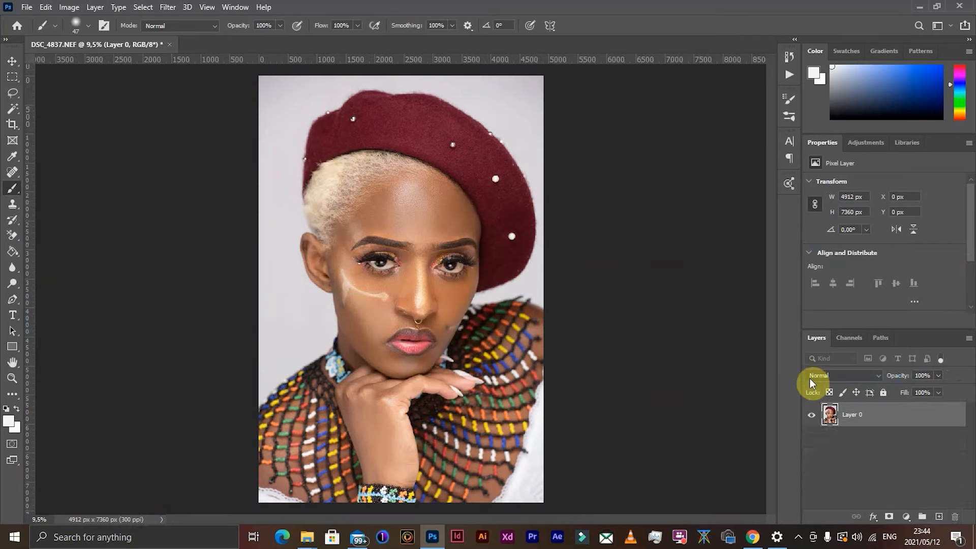
# - Run the FS 8-bit action on the merged portrait and select the Low Frequency layer inside the resulting group
pyautogui.click(788, 77)
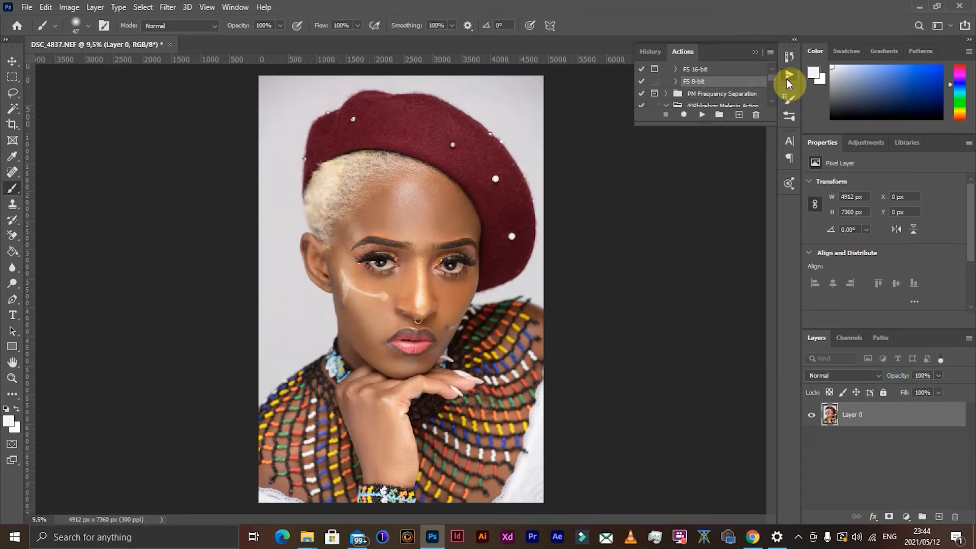
pyautogui.click(701, 115)
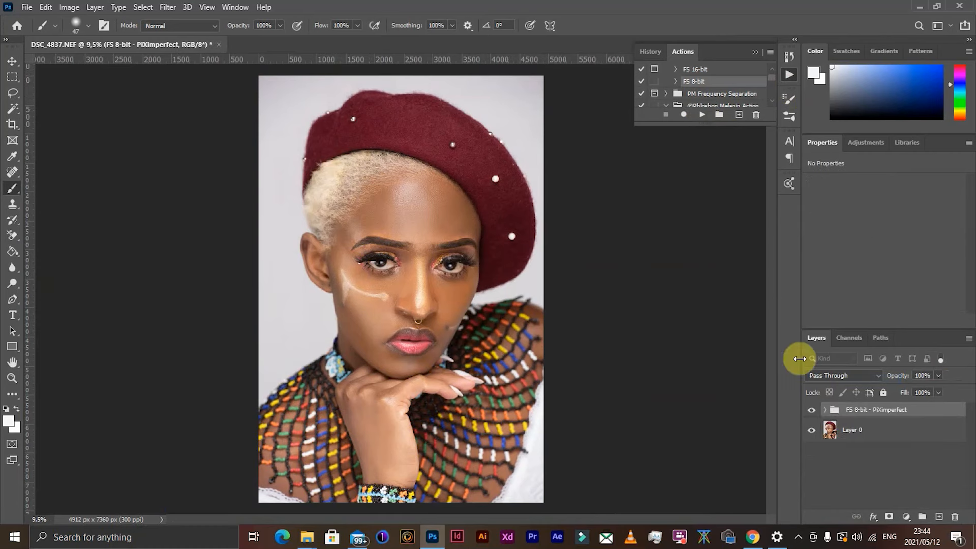
pyautogui.click(825, 409)
pyautogui.click(856, 454)
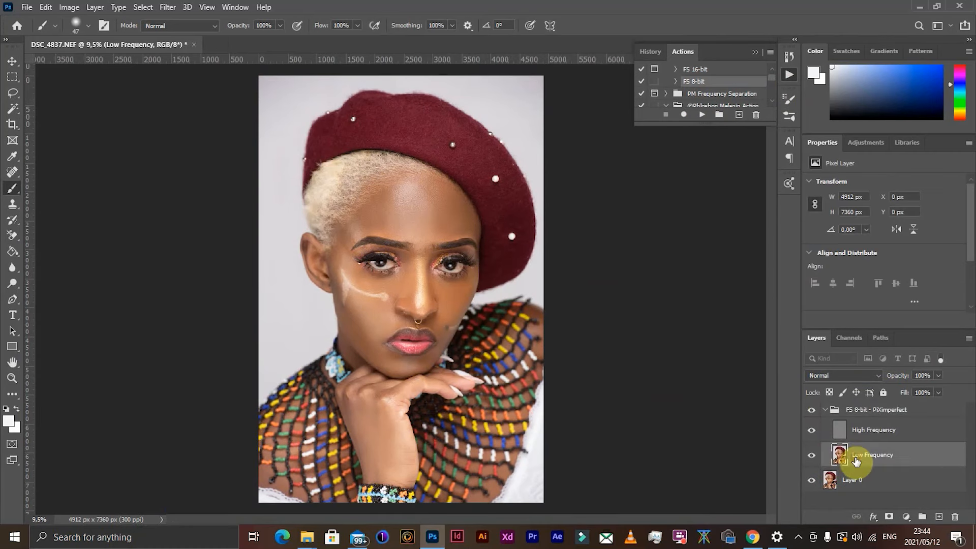
# - Switch to the Mixer Brush at size 393 and blend the skin tones across the forehead on the Low Frequency layer
pyautogui.keyDown('alt'); pyautogui.scroll(4, 418, 199); pyautogui.keyUp('alt')
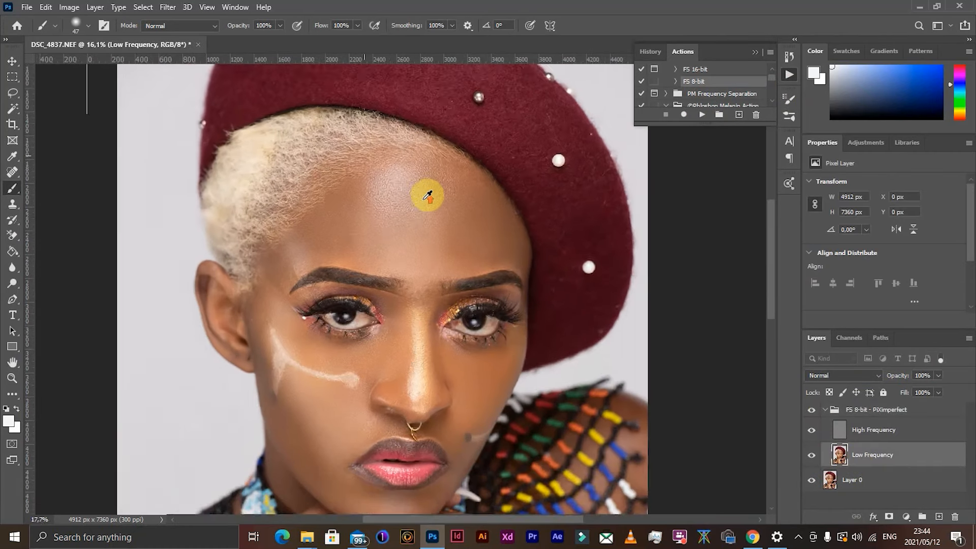
pyautogui.rightClick(15, 190)
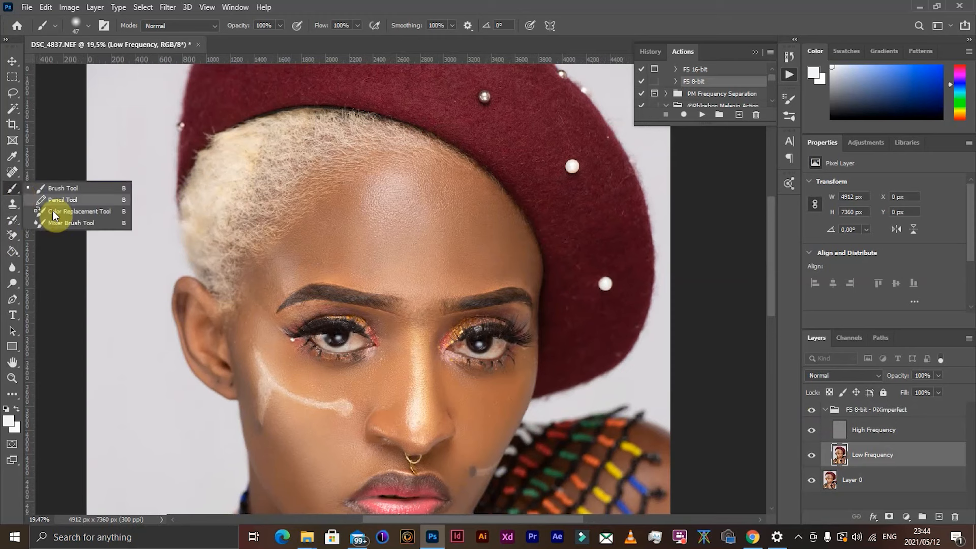
pyautogui.click(60, 224)
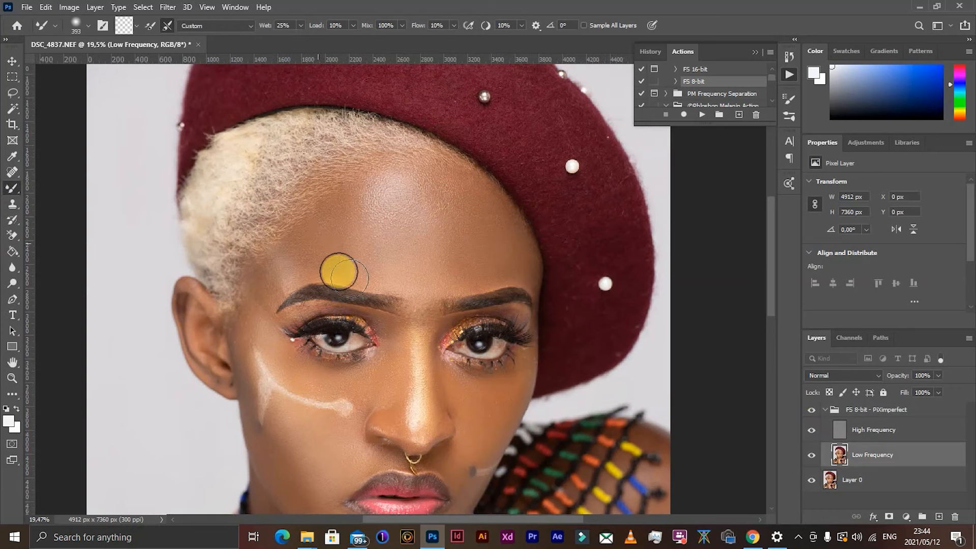
pyautogui.moveTo(450, 179); pyautogui.dragTo(451, 178)
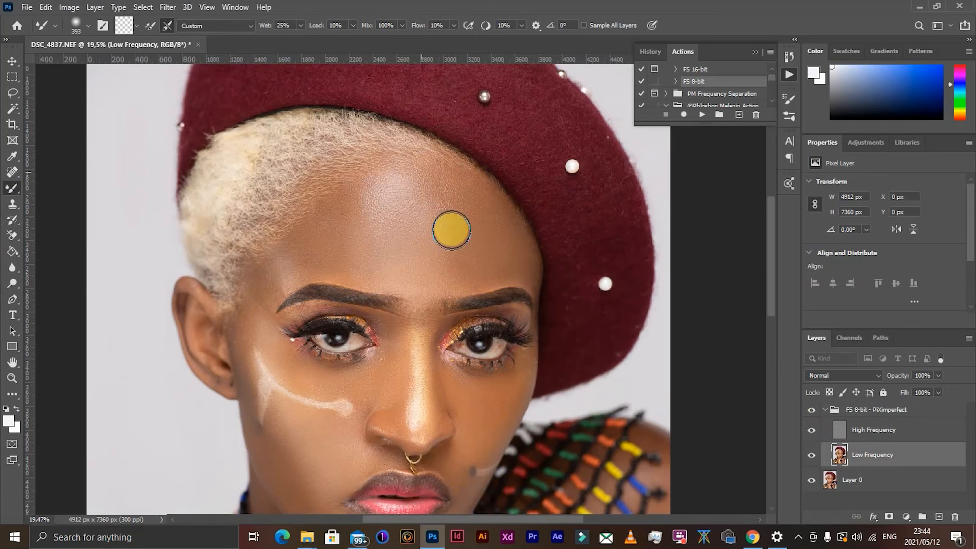
# - Blend the skin between the eyebrows and along the nose bridge on the Low Frequency layer with the Mixer Brush at size 272
pyautogui.scroll(-2, 458, 283)
pyautogui.scroll(-3, 450, 280)
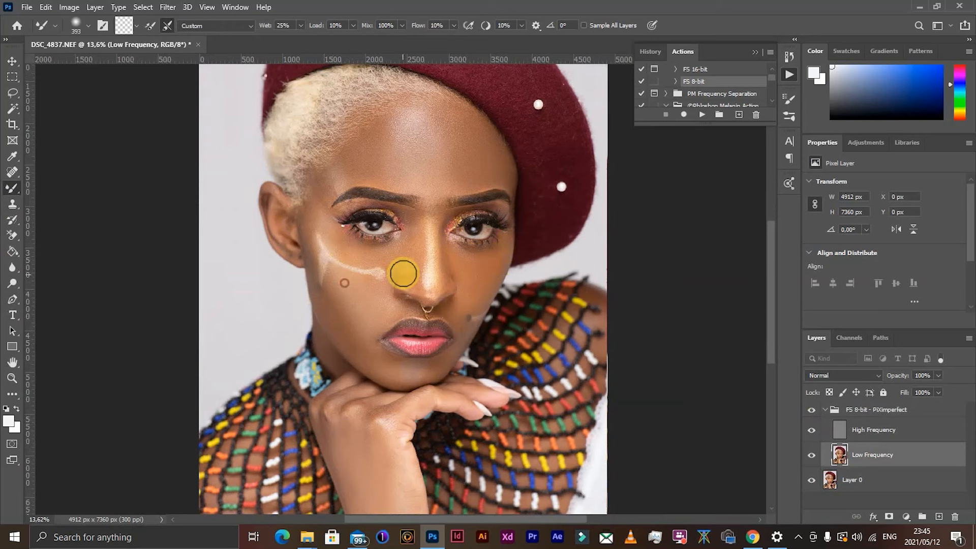
pyautogui.scroll(2, 426, 234)
pyautogui.moveTo(426, 236); pyautogui.dragTo(409, 236)
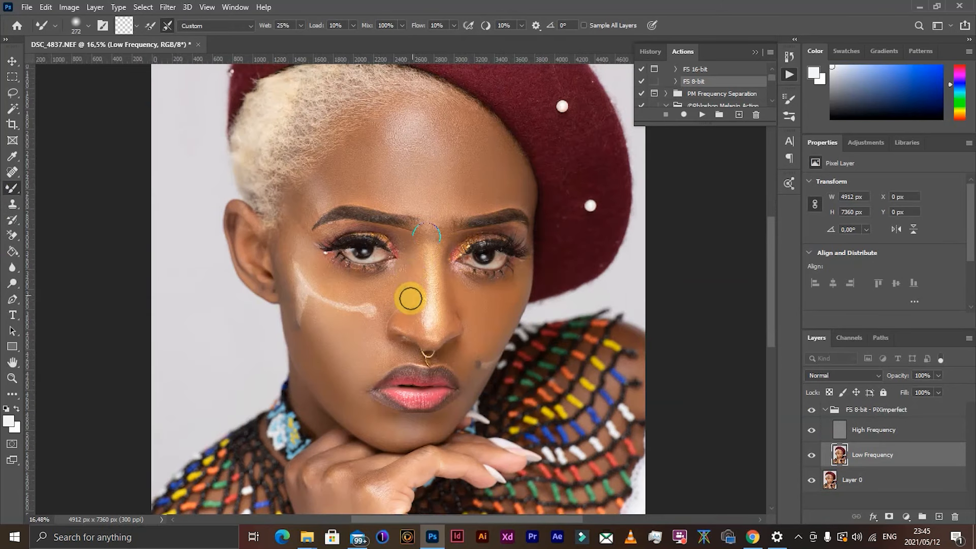
pyautogui.moveTo(433, 249); pyautogui.dragTo(431, 318)
pyautogui.moveTo(427, 282); pyautogui.dragTo(428, 293)
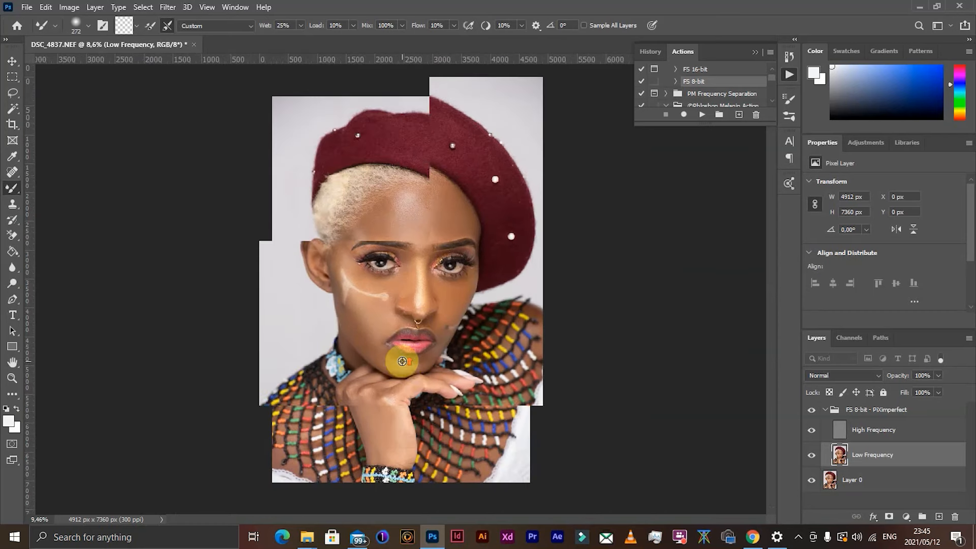
# - Merge the new frequency separation group with Layer 0 using Merge Visible
pyautogui.click(910, 481)
pyautogui.rightClick(910, 481)
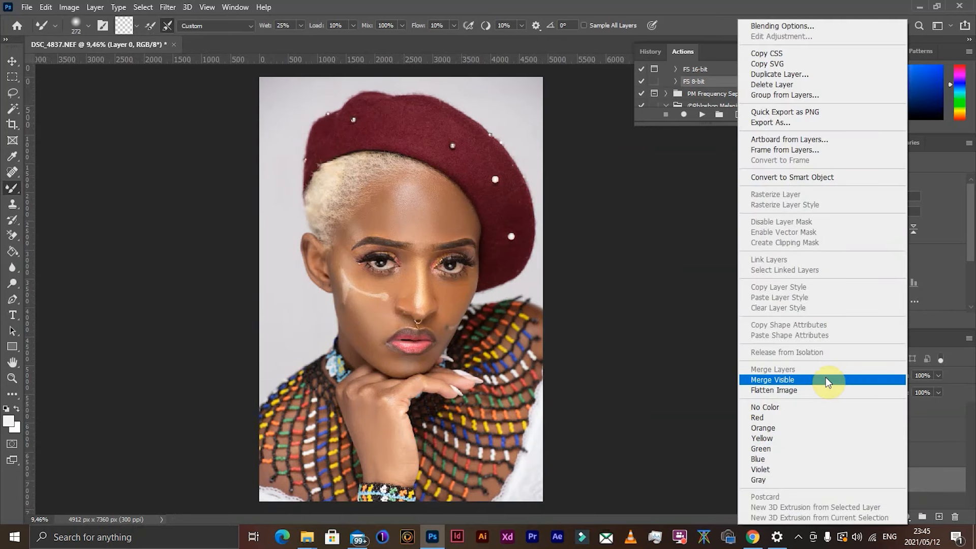
pyautogui.click(825, 377)
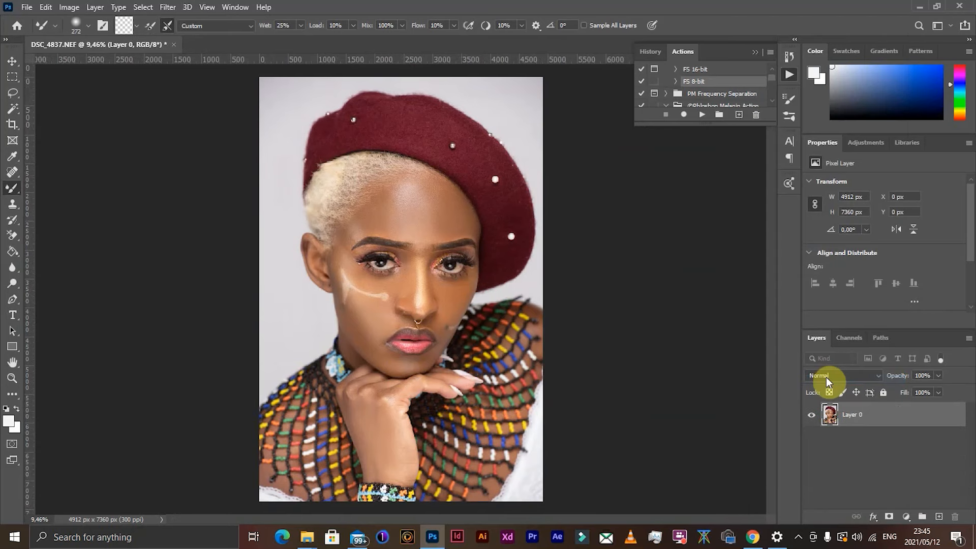
# - Open the merged portrait in the Camera Raw Filter and set Temperature to -10 and Tint to +2 in the Basic adjustments
pyautogui.click(168, 8)
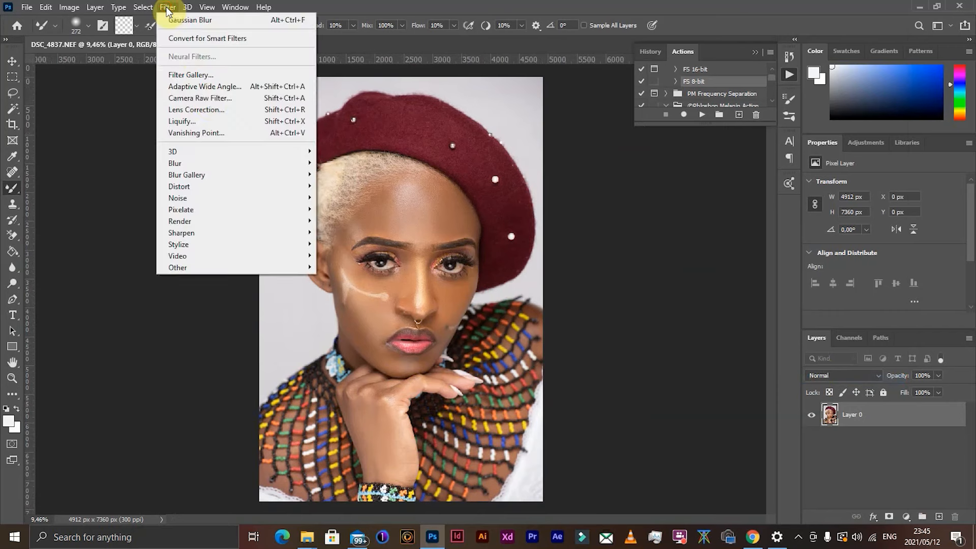
pyautogui.click(209, 99)
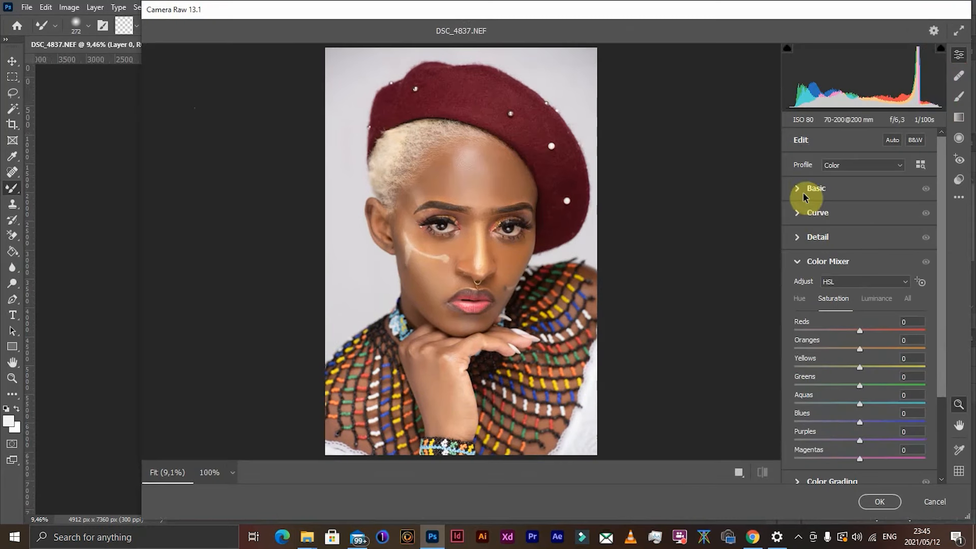
pyautogui.click(799, 192)
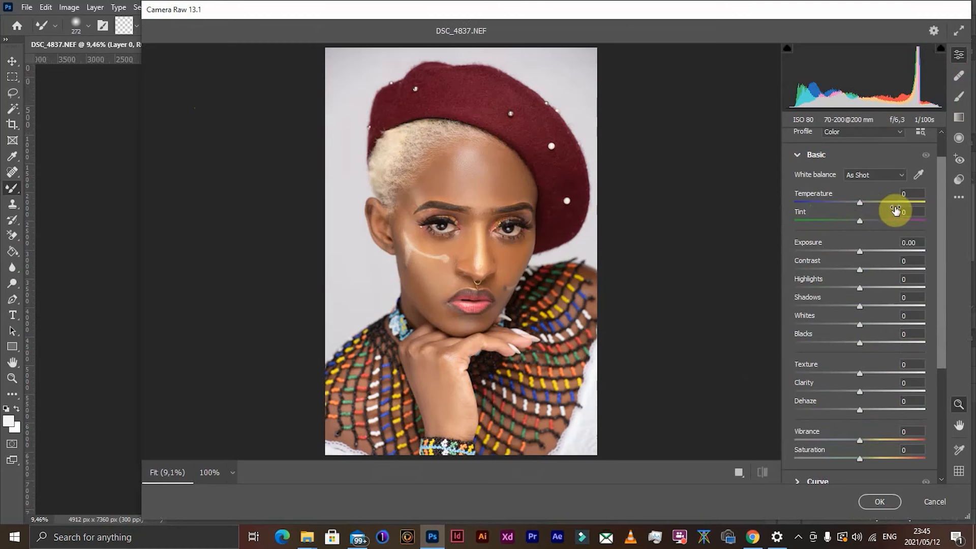
pyautogui.moveTo(861, 201); pyautogui.dragTo(854, 202)
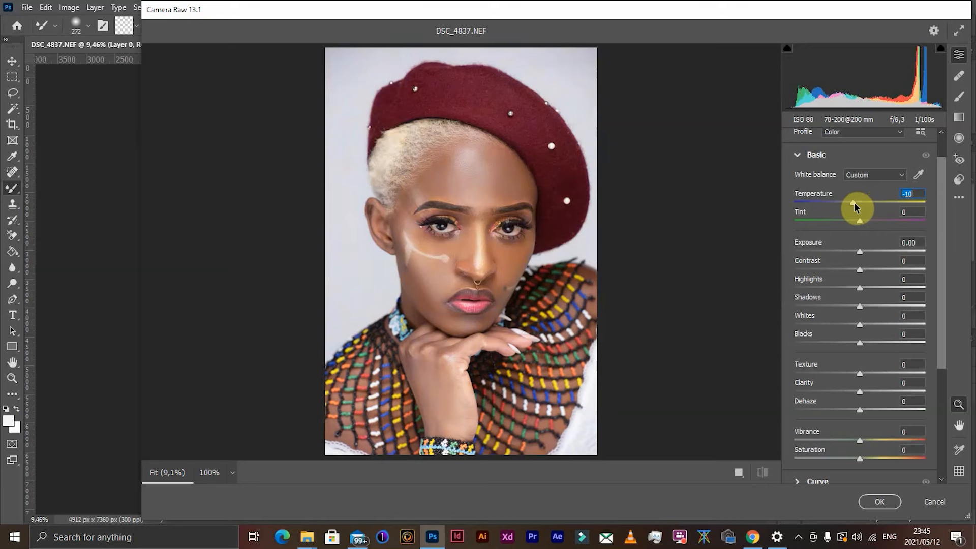
pyautogui.click(860, 222)
pyautogui.press('Down')
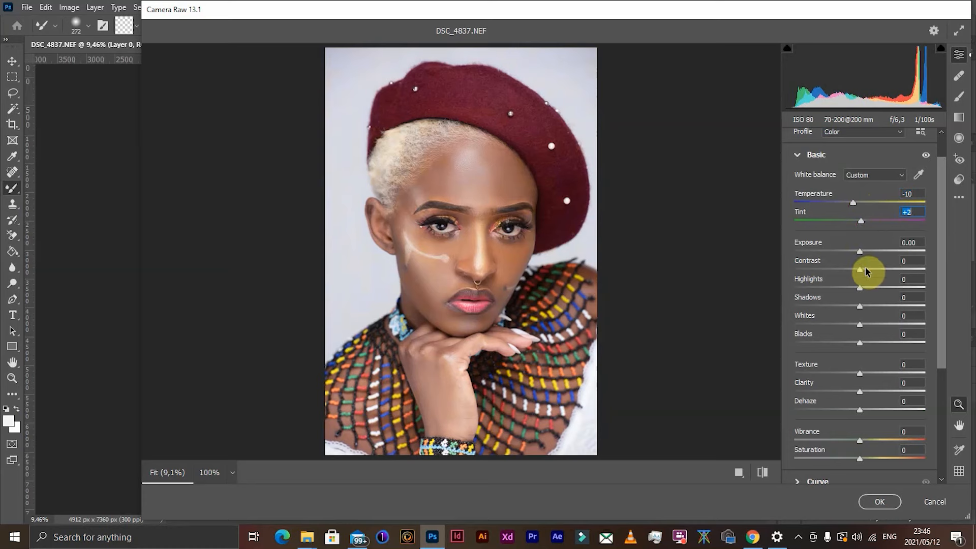
# - Set Blacks to -17, Shadows to +7, Highlights to +9 and Contrast to -12 in the Camera Raw Basic adjustments
pyautogui.click(858, 344)
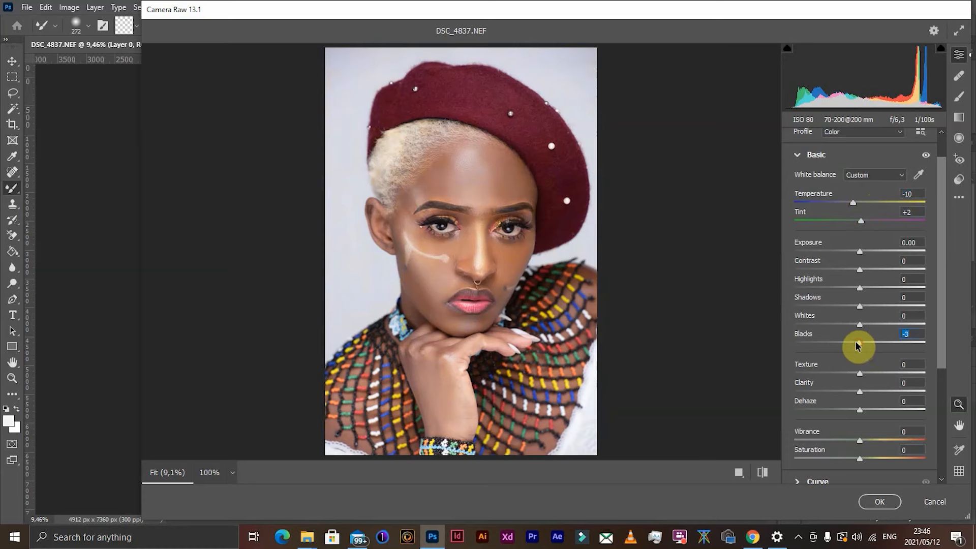
pyautogui.moveTo(854, 346); pyautogui.dragTo(850, 348)
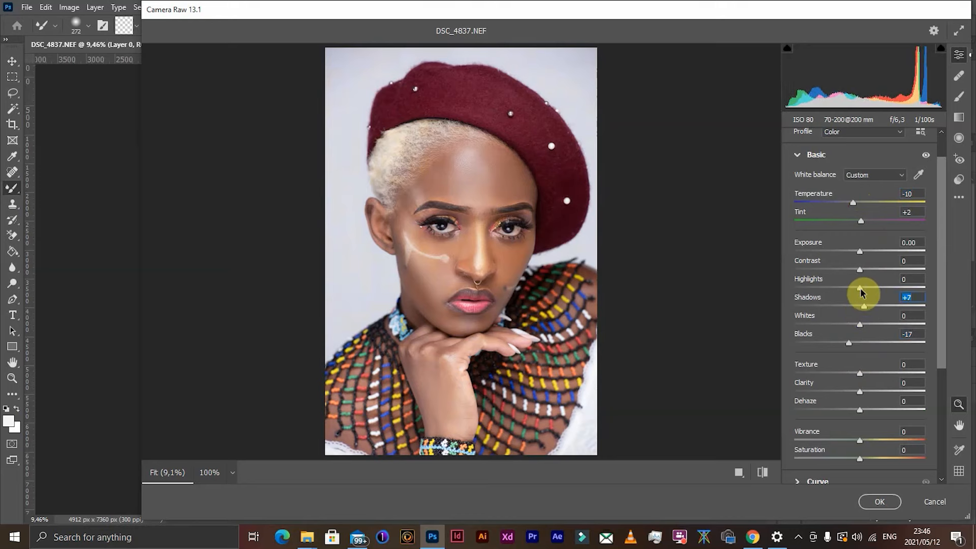
pyautogui.moveTo(860, 289)
pyautogui.mouseDown()
pyautogui.moveTo(869, 292)
pyautogui.moveTo(853, 274)
pyautogui.mouseUp()
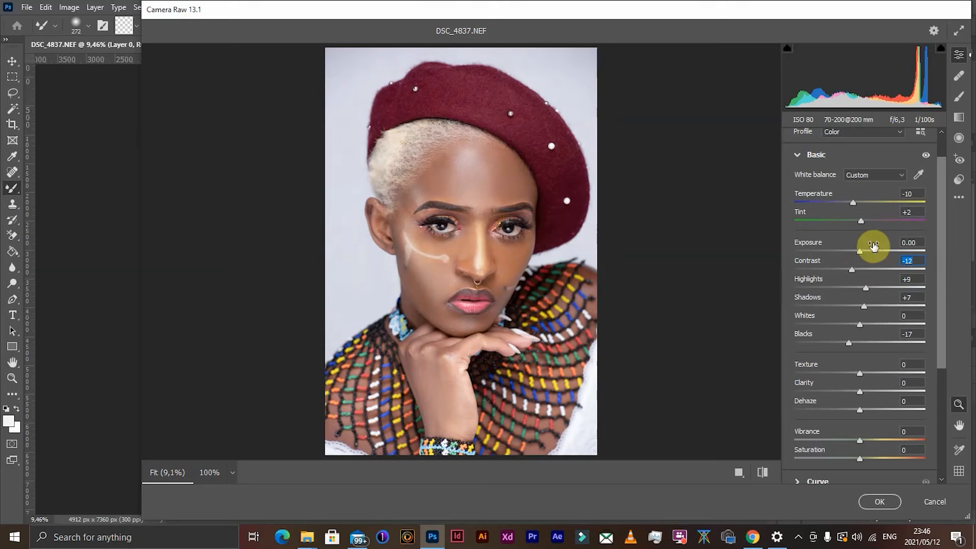
# - Set Temperature to -11 and Whites to +10, and apply the Camera Raw adjustments to Layer 0
pyautogui.moveTo(856, 202); pyautogui.dragTo(855, 199)
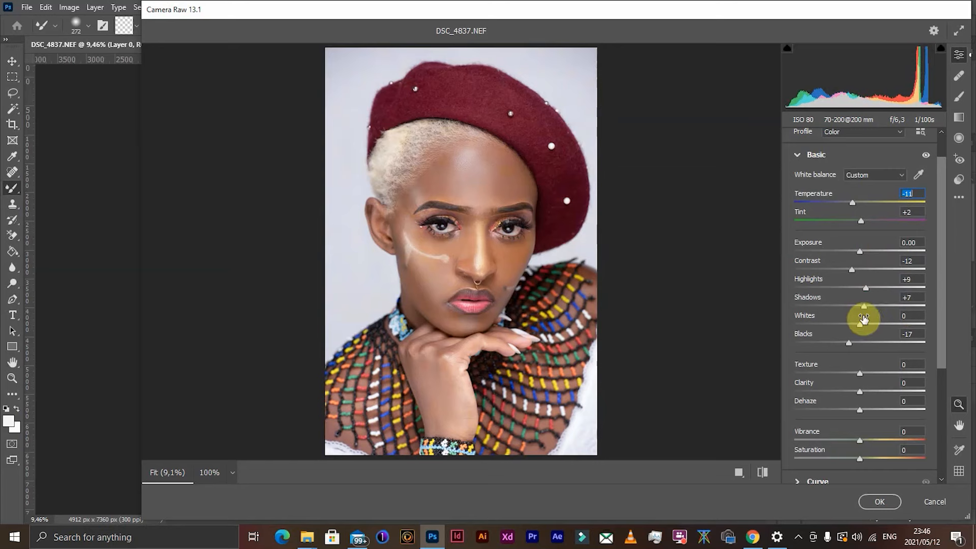
pyautogui.moveTo(861, 323); pyautogui.dragTo(867, 322)
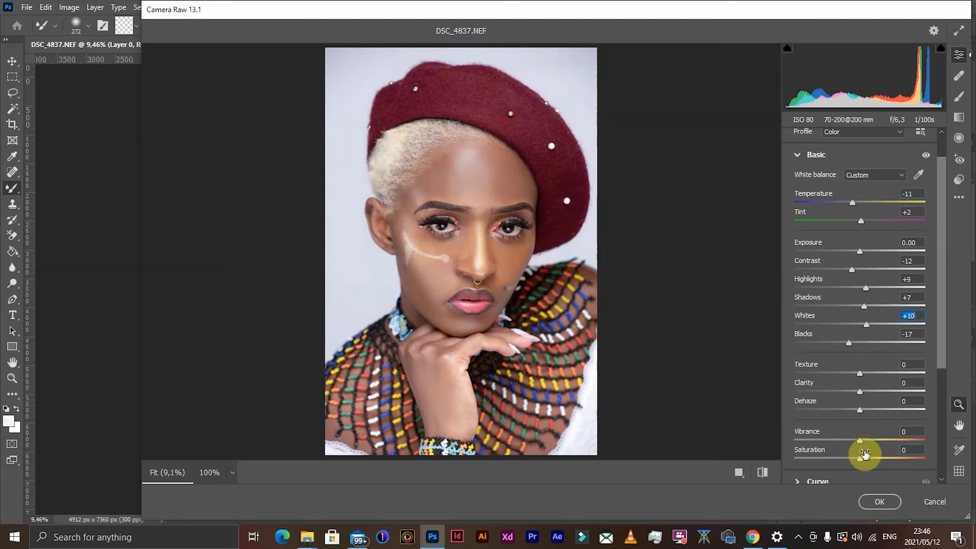
pyautogui.click(877, 508)
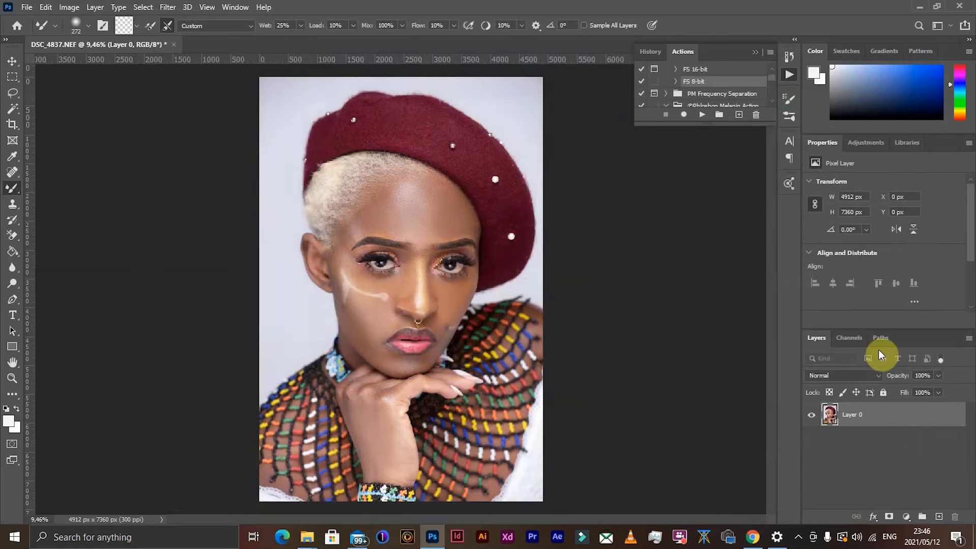
# - Run the Eyes N Teeth Whitening action and select the Photo Filter 1 layer mask inside the resulting group
pyautogui.press('F2')
pyautogui.click(824, 410)
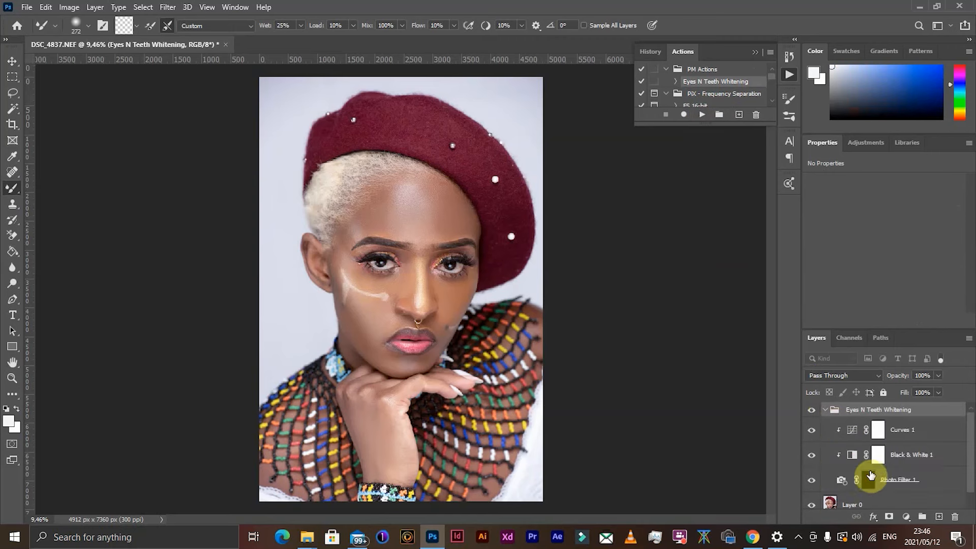
pyautogui.click(870, 480)
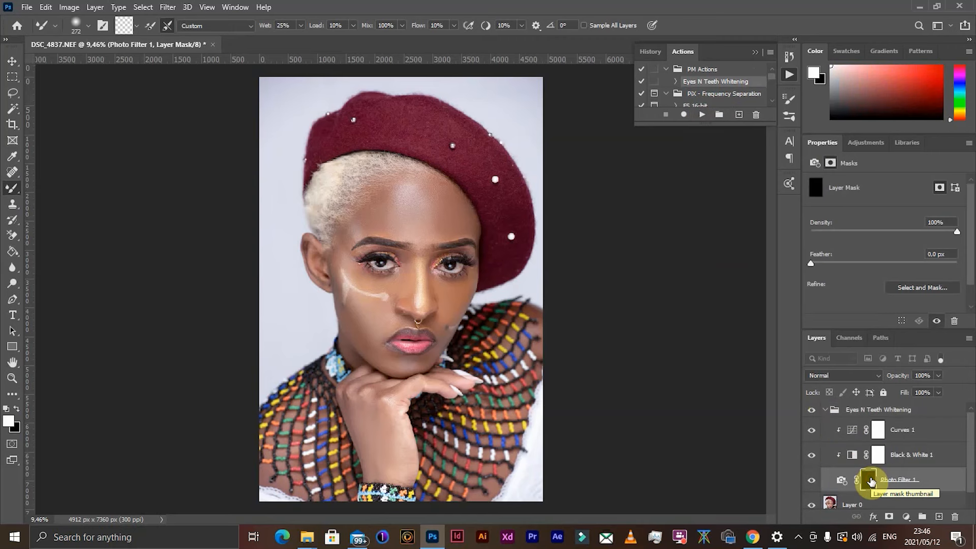
# - Paint white over the whites of both eyes on the Photo Filter 1 mask with the Brush Tool at size 103, and collapse the group
pyautogui.rightClick(14, 192)
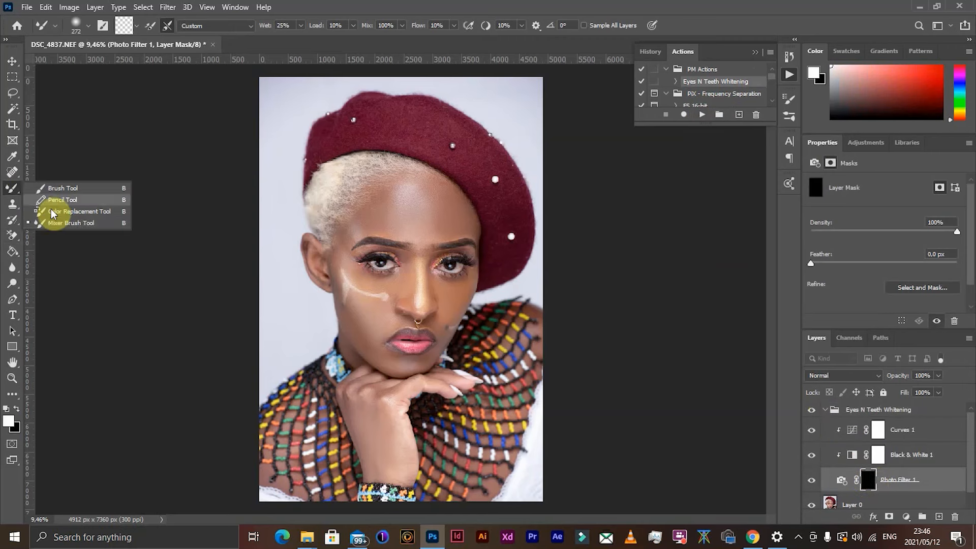
pyautogui.click(60, 192)
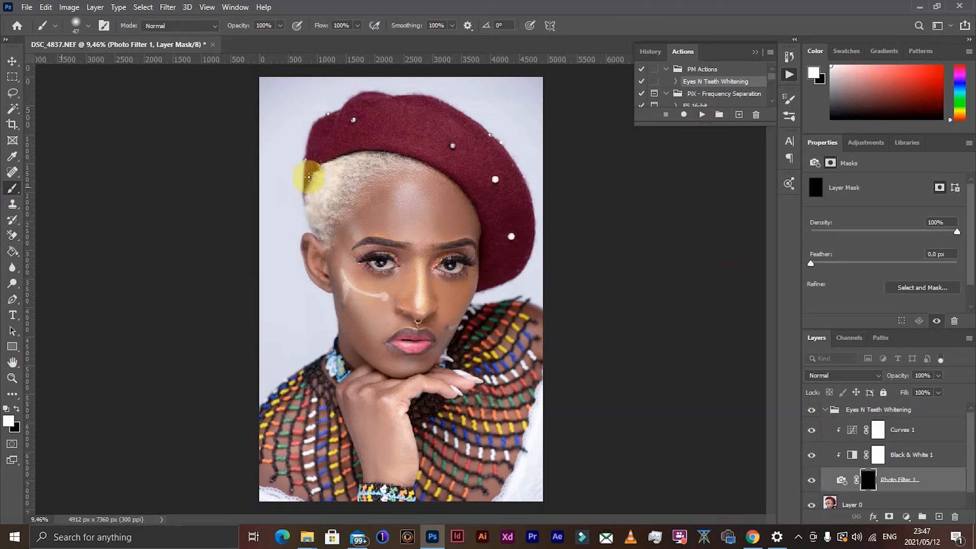
pyautogui.click(666, 69)
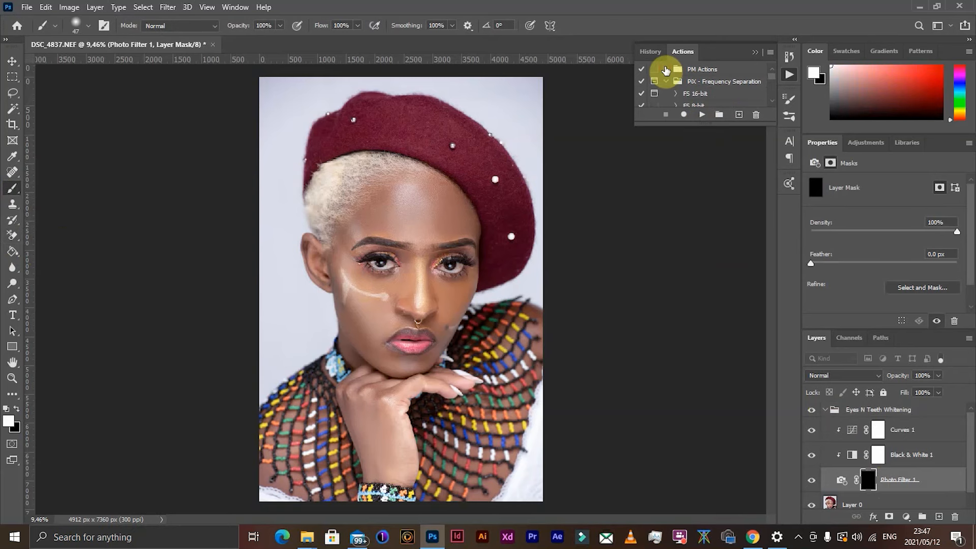
pyautogui.scroll(3, 444, 269)
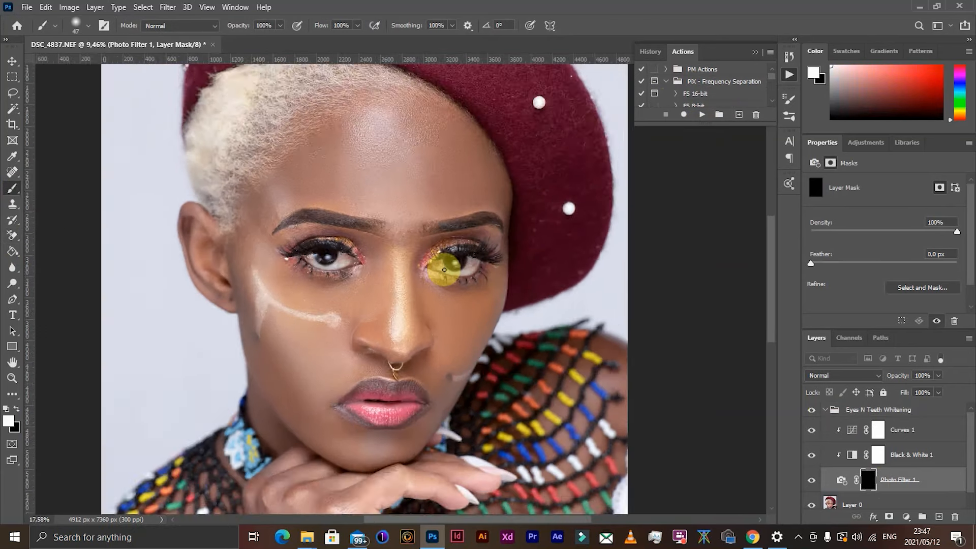
pyautogui.scroll(4, 444, 270)
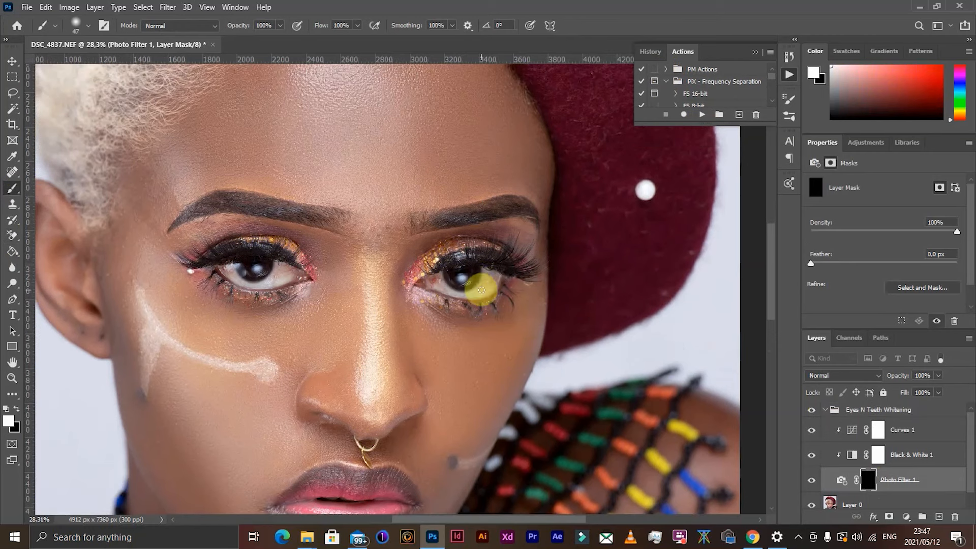
pyautogui.moveTo(493, 283); pyautogui.dragTo(494, 278)
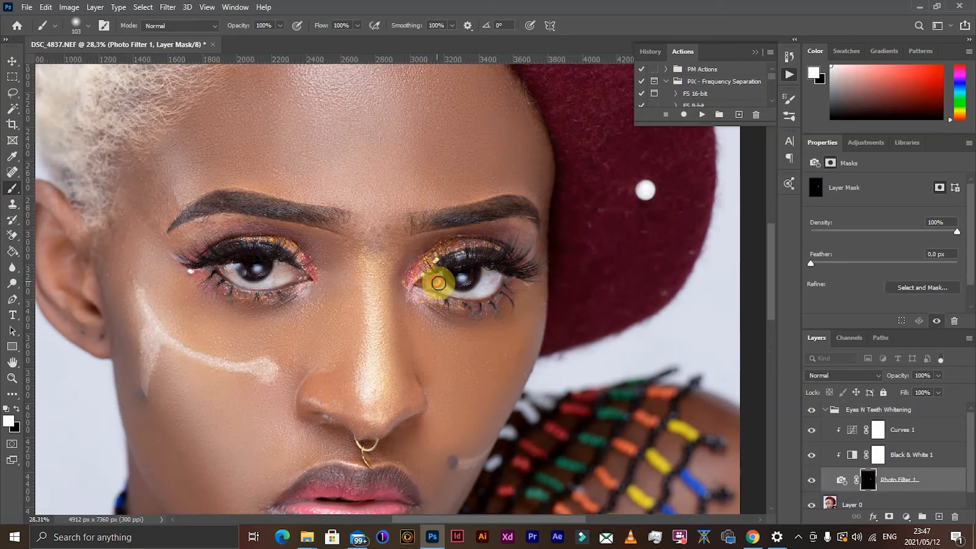
pyautogui.moveTo(438, 282)
pyautogui.mouseDown()
pyautogui.moveTo(467, 296)
pyautogui.moveTo(492, 282)
pyautogui.mouseUp()
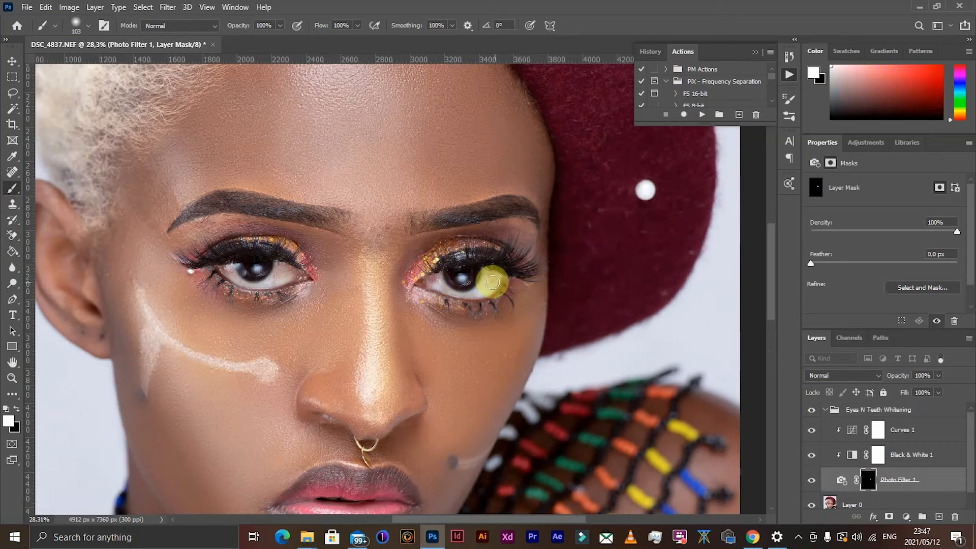
pyautogui.moveTo(268, 272)
pyautogui.mouseDown()
pyautogui.moveTo(298, 275)
pyautogui.moveTo(253, 283)
pyautogui.moveTo(225, 269)
pyautogui.moveTo(244, 286)
pyautogui.moveTo(287, 271)
pyautogui.mouseUp()
pyautogui.scroll(-5, 288, 270)
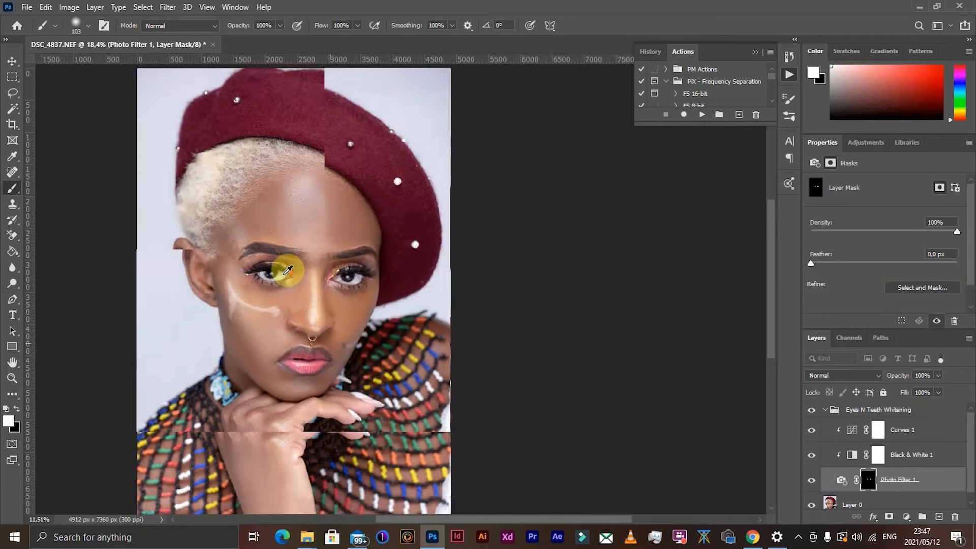
pyautogui.scroll(-3, 288, 270)
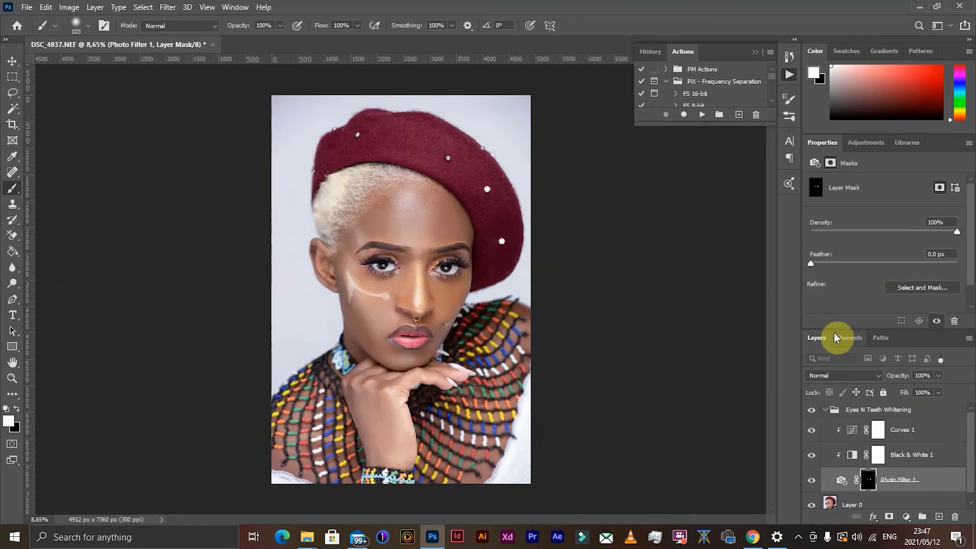
pyautogui.click(825, 410)
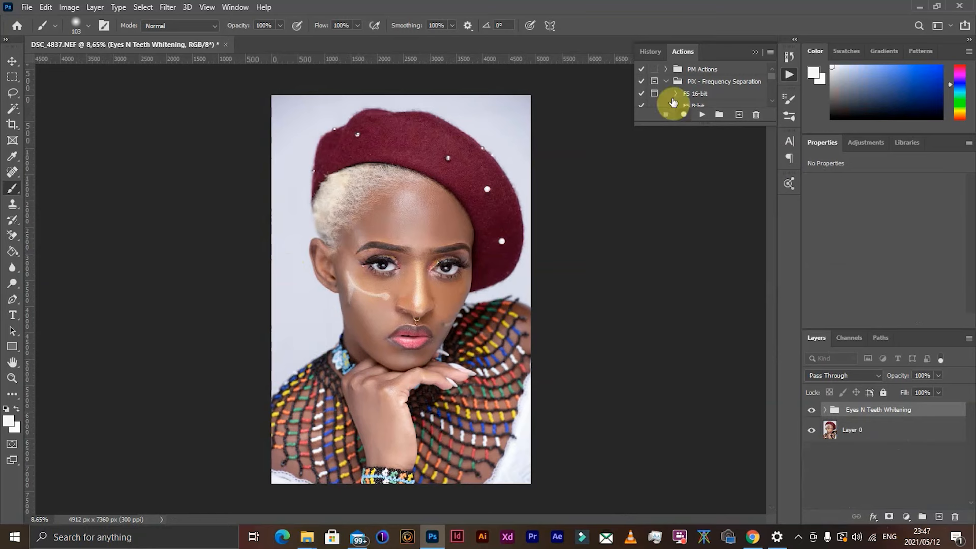
# - Run the FS 8-bit action on Layer 0 beneath the whitening group and select the Low Frequency layer it creates
pyautogui.scroll(-1, 717, 102)
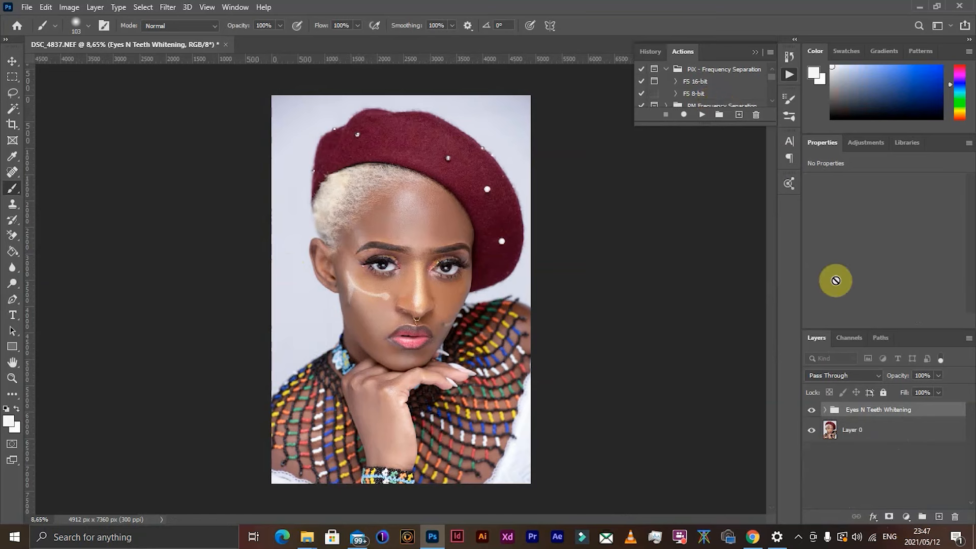
pyautogui.click(887, 434)
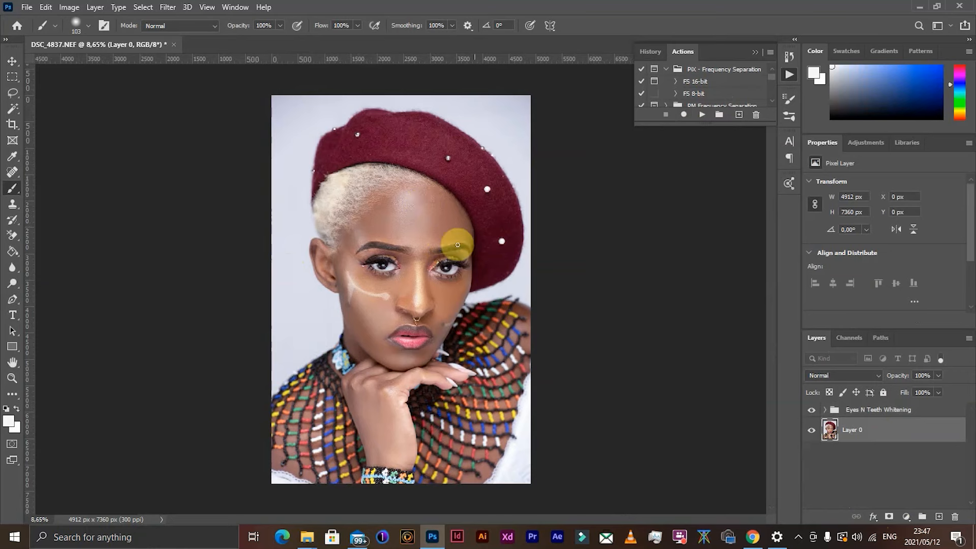
pyautogui.click(706, 93)
pyautogui.click(703, 117)
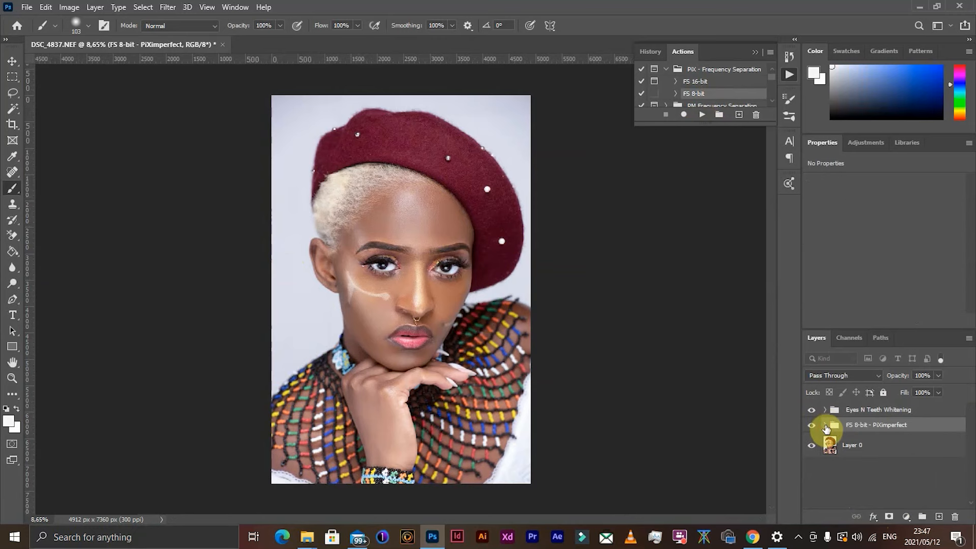
pyautogui.click(826, 424)
pyautogui.click(872, 470)
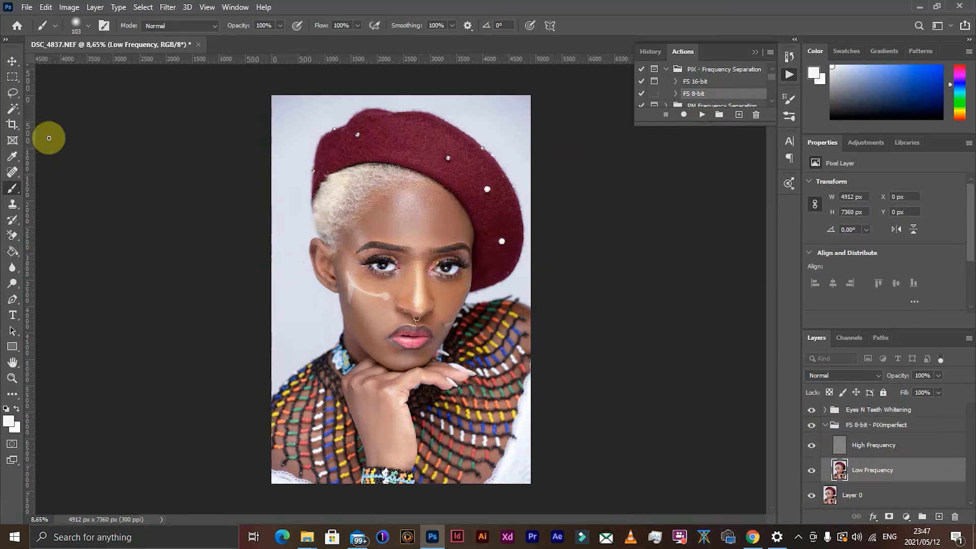
# - Blend the facial skin tones on the Low Frequency layer with the Mixer Brush at size 418, and collapse the frequency separation group
pyautogui.rightClick(12, 189)
pyautogui.click(73, 223)
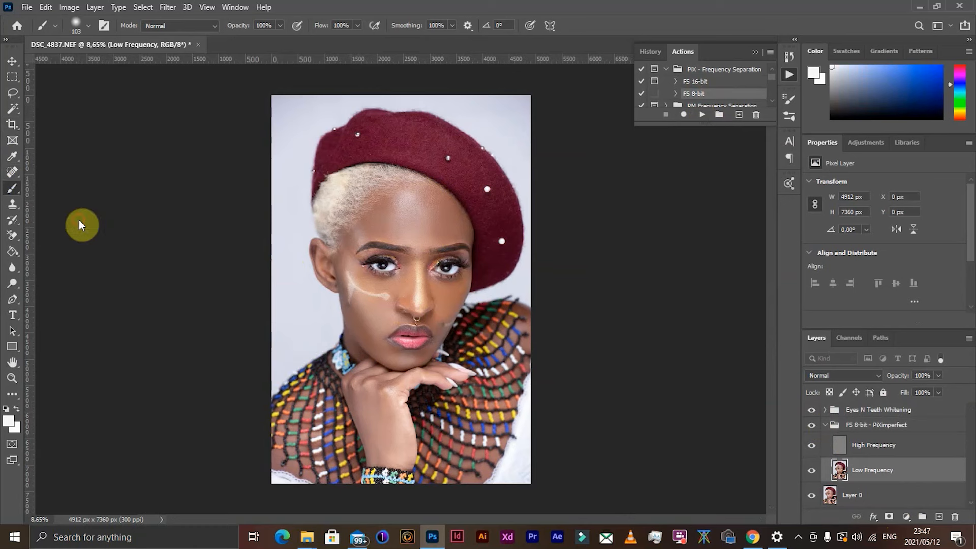
pyautogui.scroll(3, 435, 211)
pyautogui.moveTo(436, 211)
pyautogui.mouseDown()
pyautogui.moveTo(437, 242)
pyautogui.moveTo(427, 194)
pyautogui.moveTo(441, 240)
pyautogui.moveTo(433, 204)
pyautogui.moveTo(441, 249)
pyautogui.mouseUp()
pyautogui.scroll(-3, 354, 254)
pyautogui.moveTo(390, 225)
pyautogui.mouseDown()
pyautogui.moveTo(410, 248)
pyautogui.moveTo(408, 205)
pyautogui.moveTo(409, 232)
pyautogui.moveTo(366, 294)
pyautogui.moveTo(345, 238)
pyautogui.moveTo(363, 204)
pyautogui.moveTo(357, 237)
pyautogui.moveTo(356, 212)
pyautogui.moveTo(363, 202)
pyautogui.moveTo(355, 229)
pyautogui.moveTo(367, 203)
pyautogui.moveTo(353, 206)
pyautogui.moveTo(373, 199)
pyautogui.moveTo(355, 234)
pyautogui.mouseUp()
pyautogui.moveTo(379, 188)
pyautogui.mouseDown()
pyautogui.moveTo(417, 220)
pyautogui.moveTo(387, 218)
pyautogui.moveTo(339, 251)
pyautogui.moveTo(335, 234)
pyautogui.moveTo(322, 245)
pyautogui.moveTo(363, 226)
pyautogui.moveTo(388, 314)
pyautogui.moveTo(375, 331)
pyautogui.mouseUp()
pyautogui.scroll(-1, 388, 315)
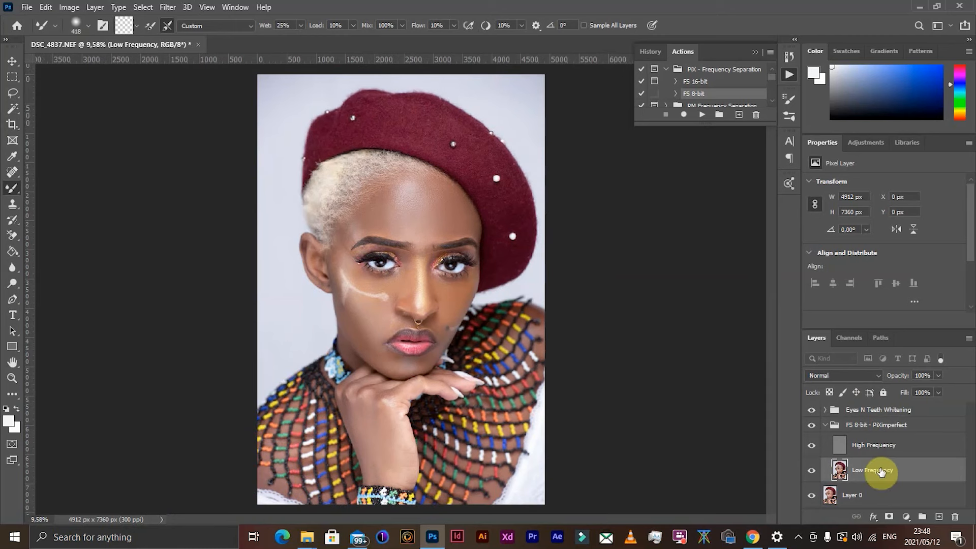
pyautogui.click(826, 425)
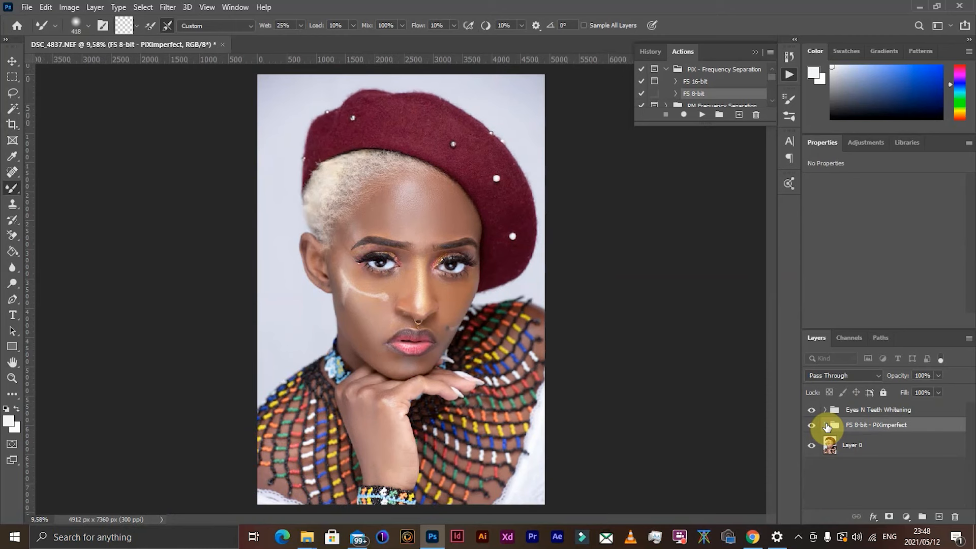